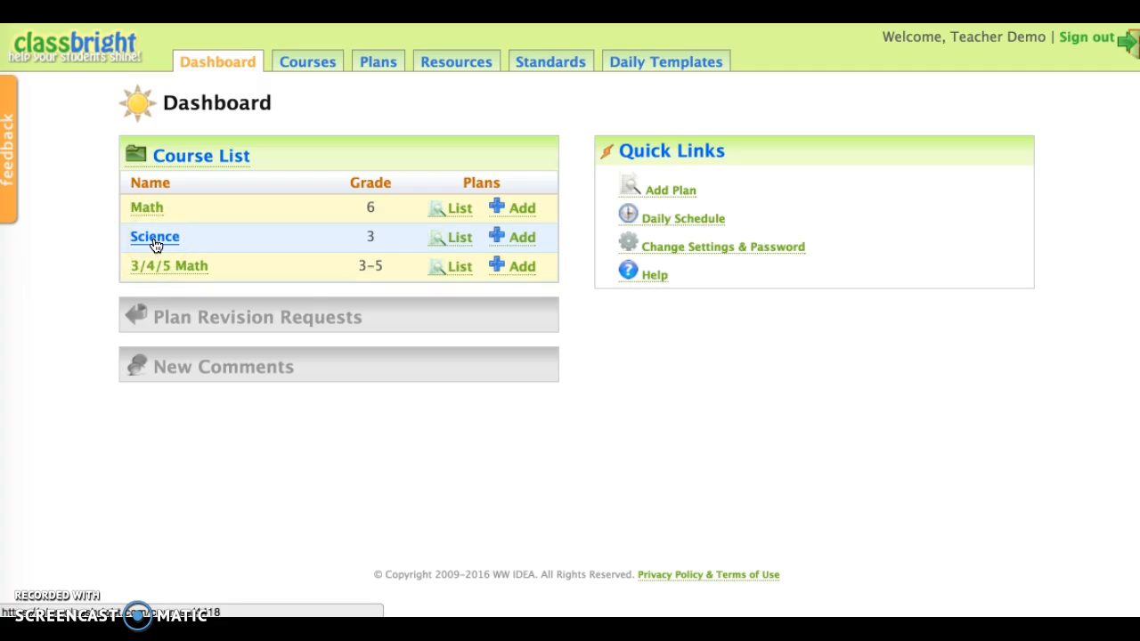
Open the Science course and bring up its unit map with the school-year calendar.
left_click(156, 245)
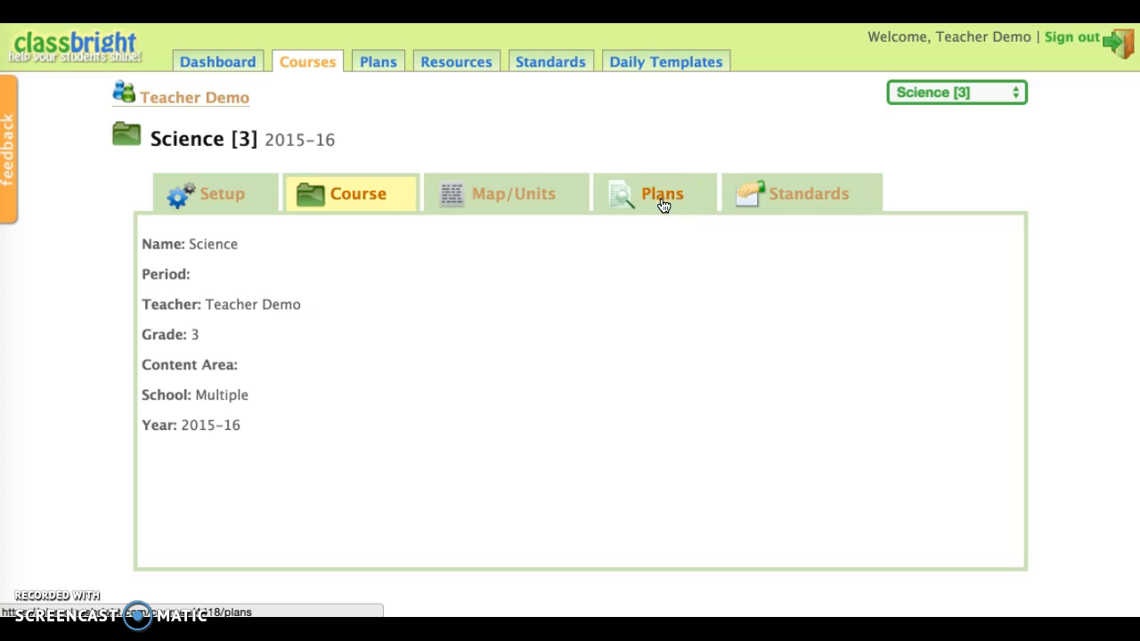
left_click(474, 208)
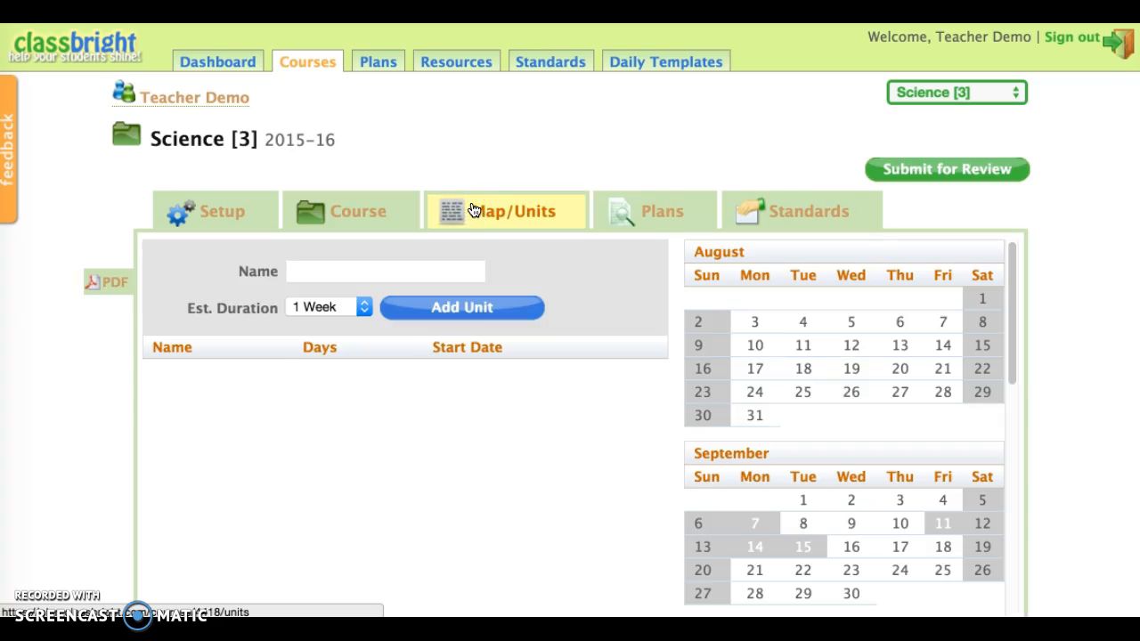
scroll(76, 438, "down", 5)
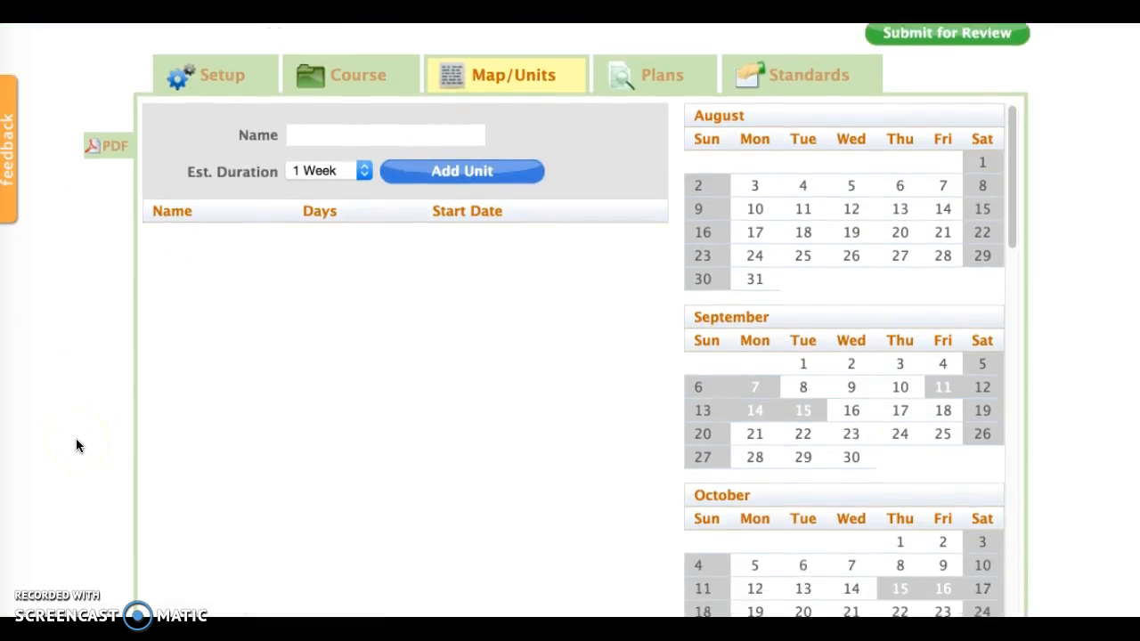
scroll(75, 438, "up", 3)
scroll(76, 445, "down", 1)
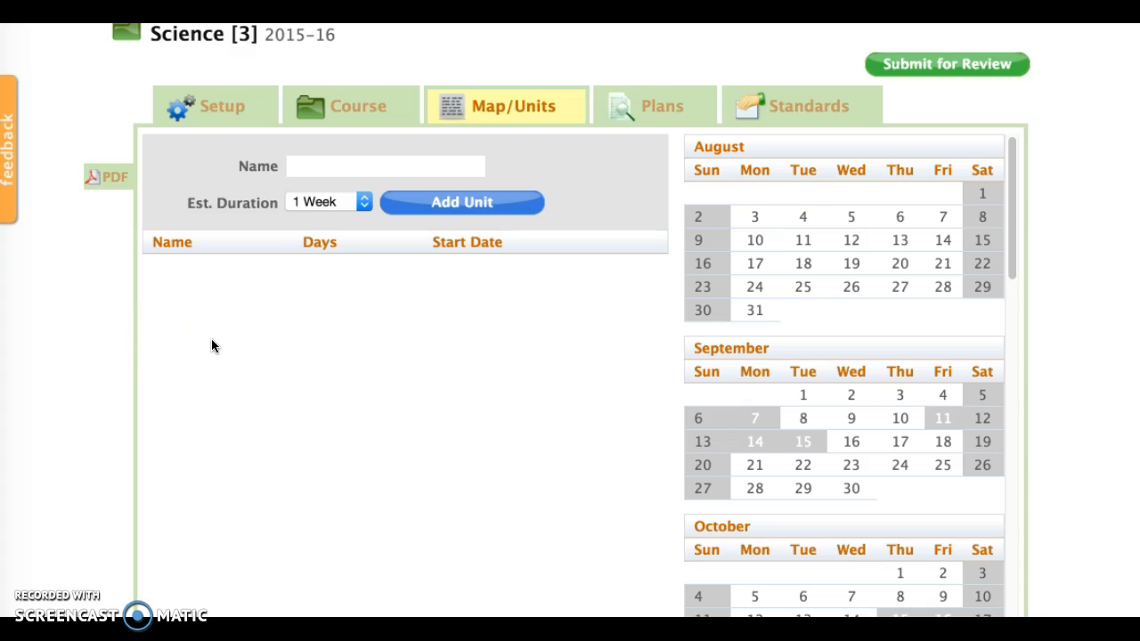
scroll(212, 346, "down", 1)
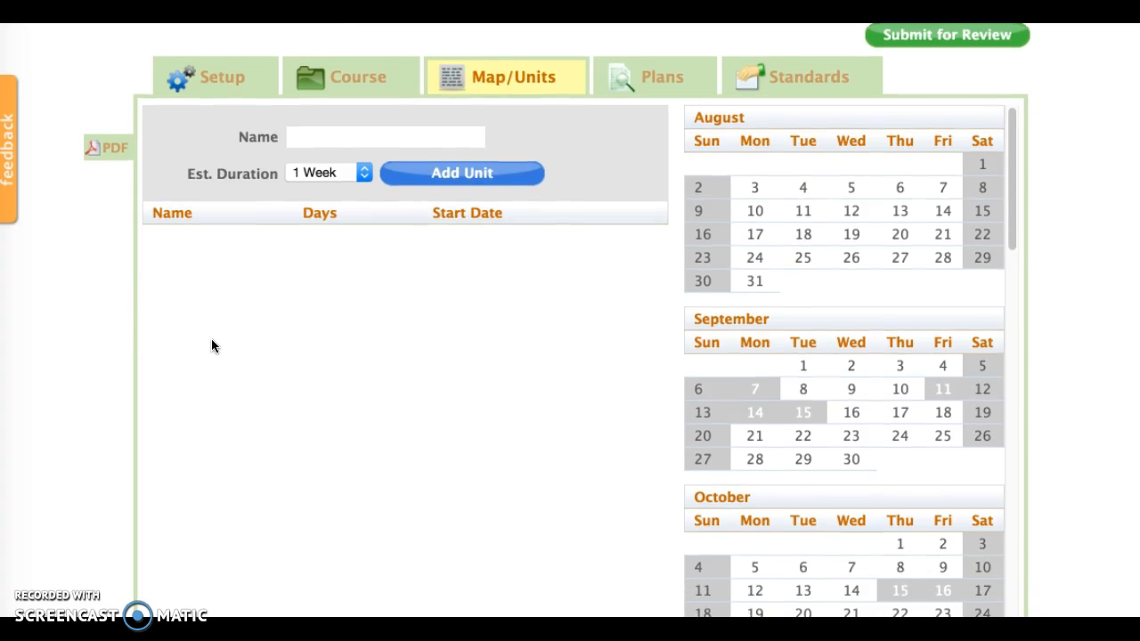
Add a unit named "Plant" with an estimated duration of 1 week to the Science course.
left_click(340, 140)
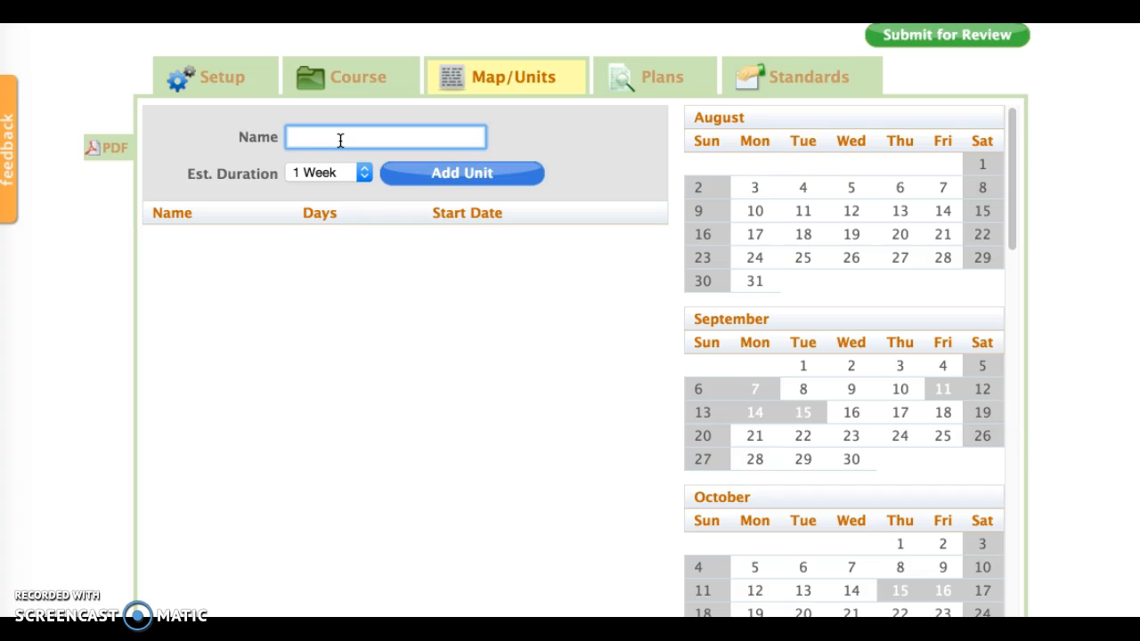
type("Plant")
left_click(392, 133)
left_click(498, 176)
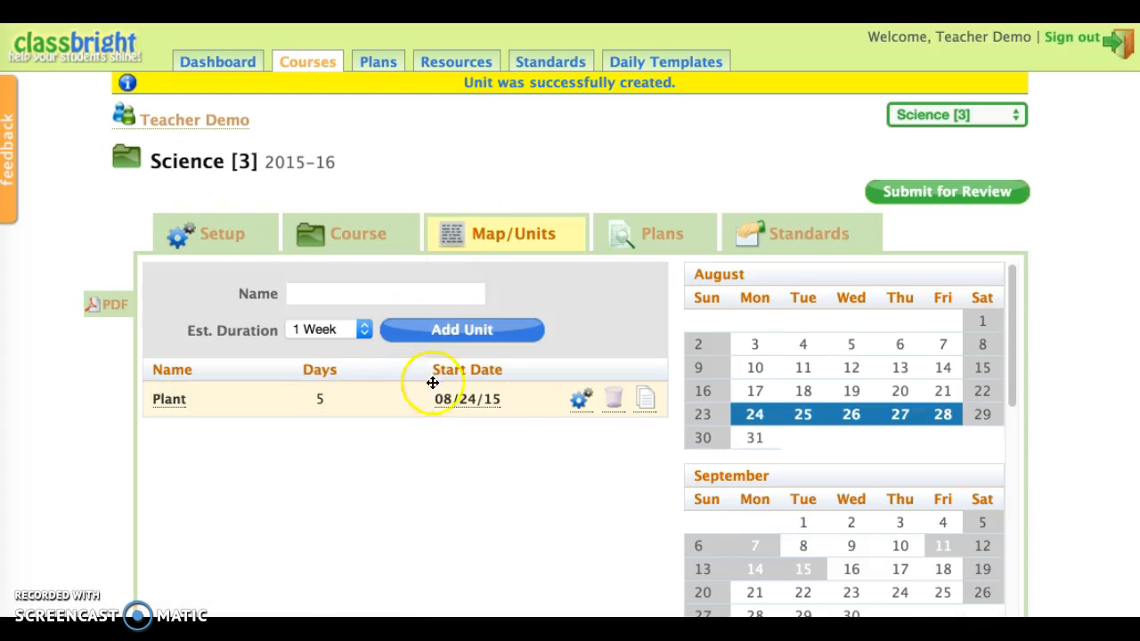
Examine the Plant unit's scheduled days in the calendar, the non-instructional days, and the duration choices available for new units.
left_click(481, 392)
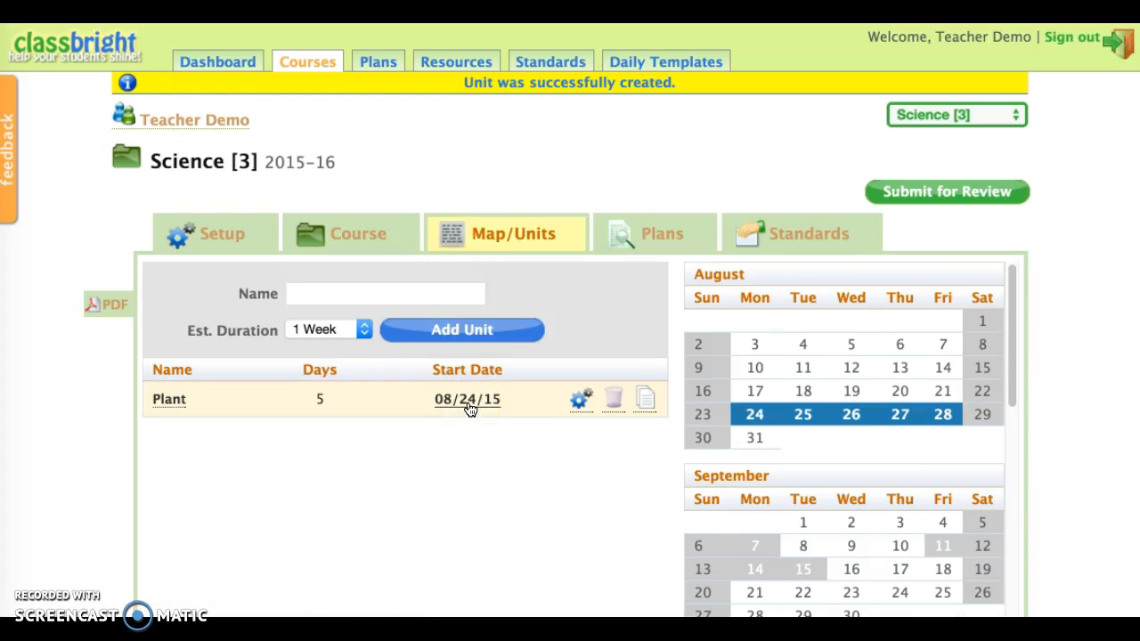
mouse_move(475, 408)
left_mouse_down()
mouse_move(636, 389)
mouse_move(759, 417)
mouse_move(947, 421)
left_mouse_up()
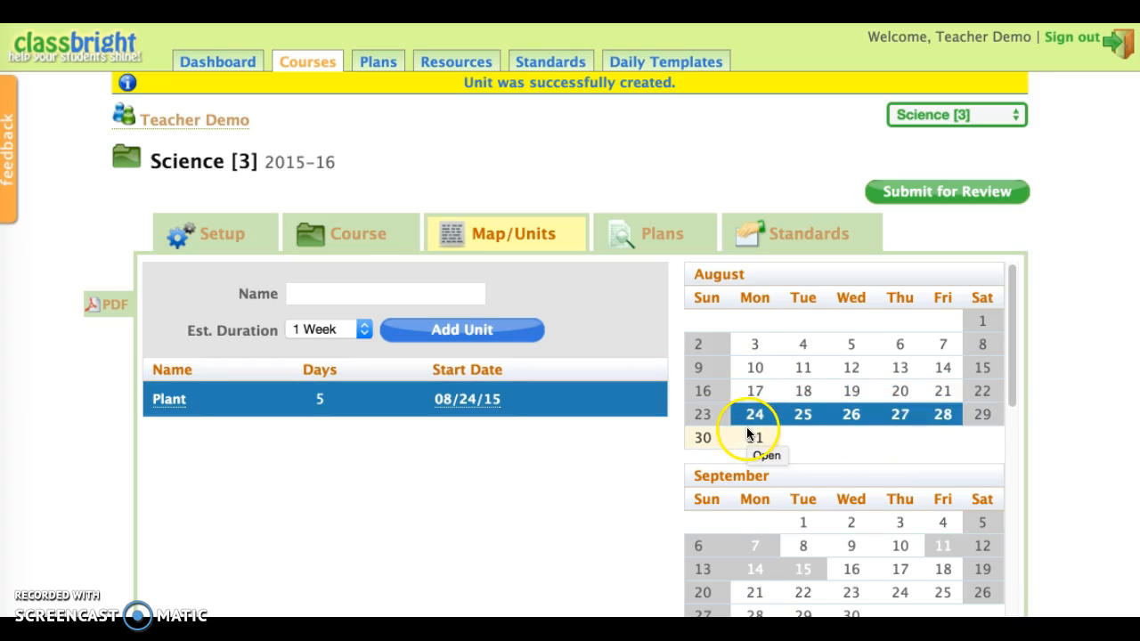
scroll(397, 608, "down", 3)
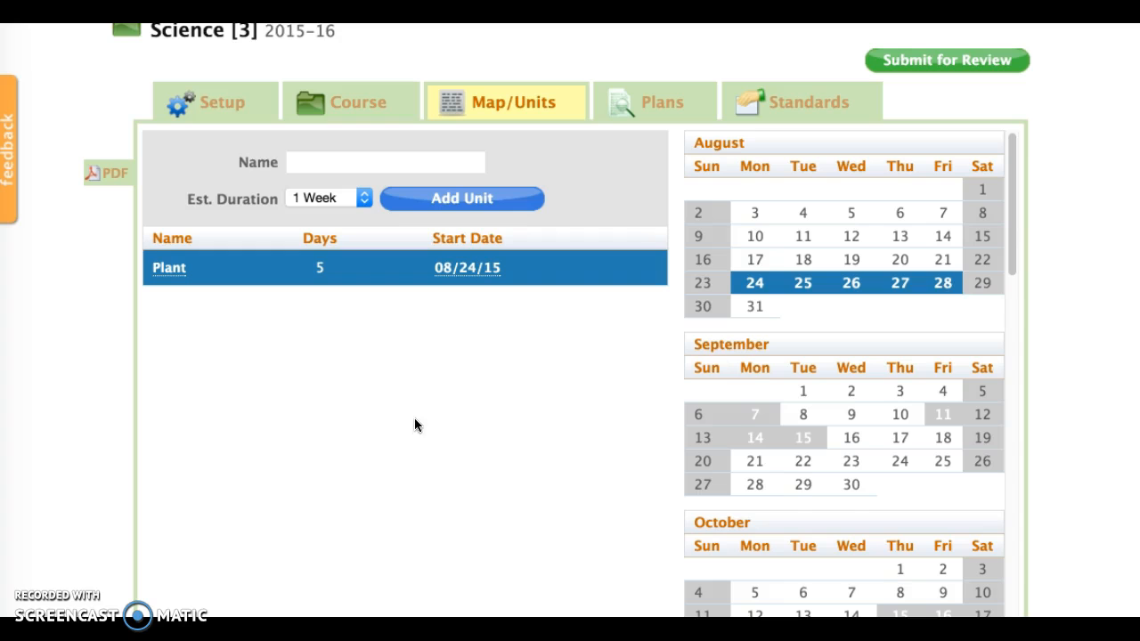
left_click(335, 201)
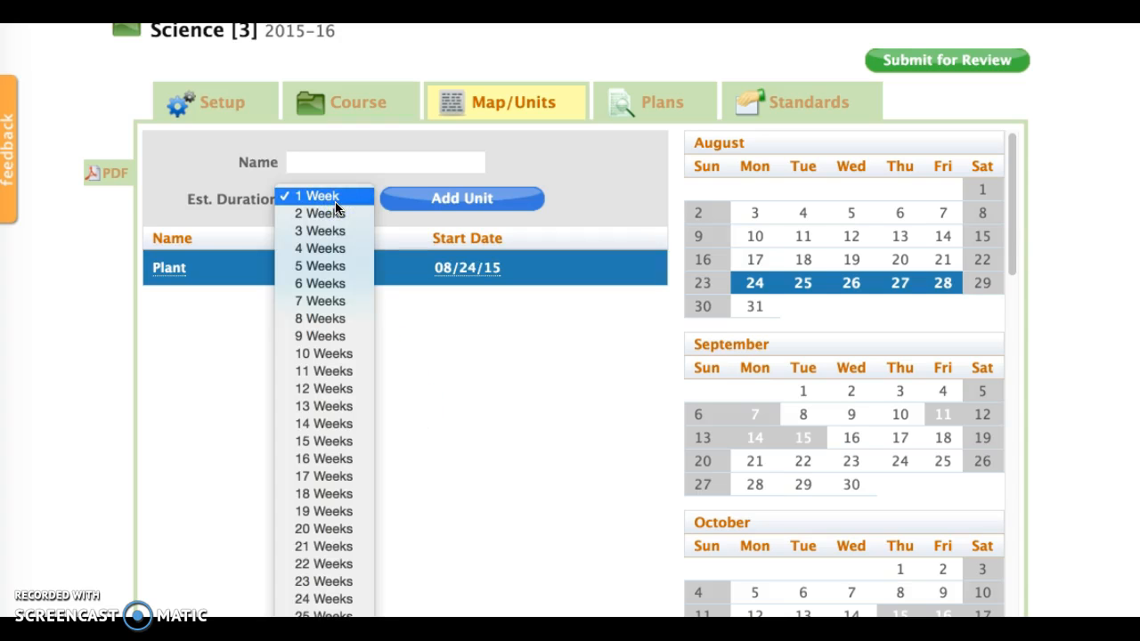
left_click(335, 203)
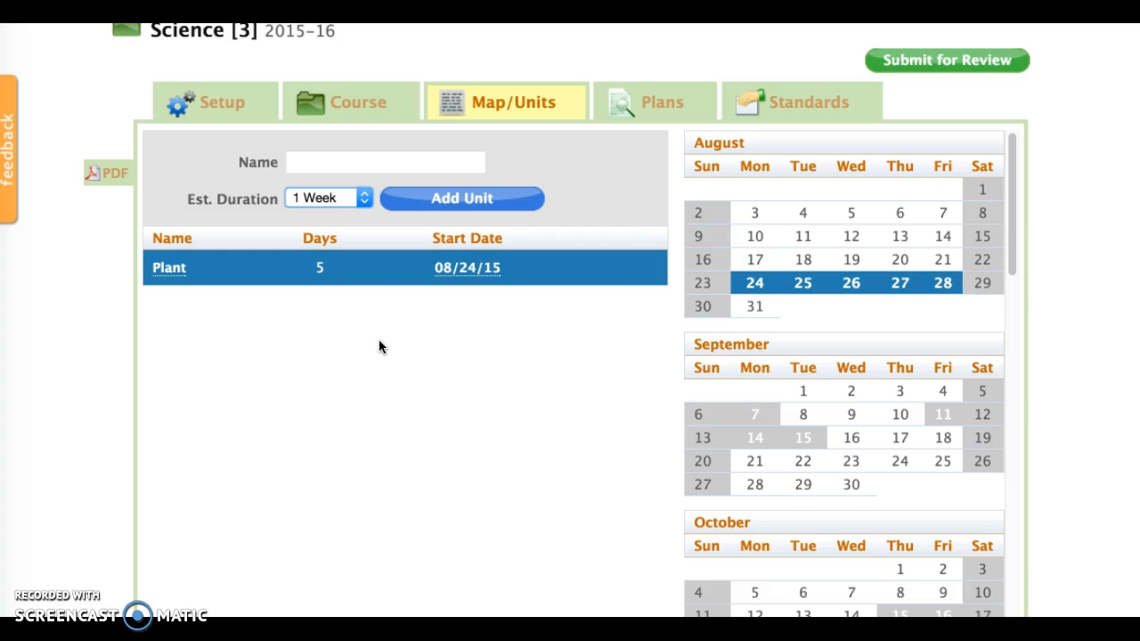
scroll(378, 347, "down", 1)
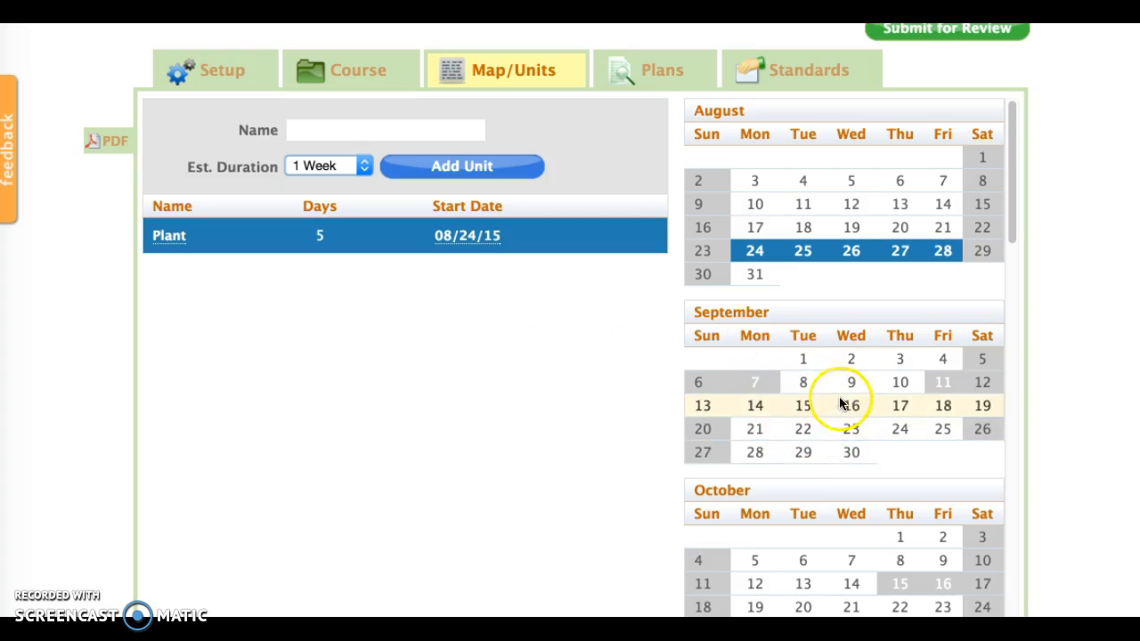
scroll(838, 446, "down", 3)
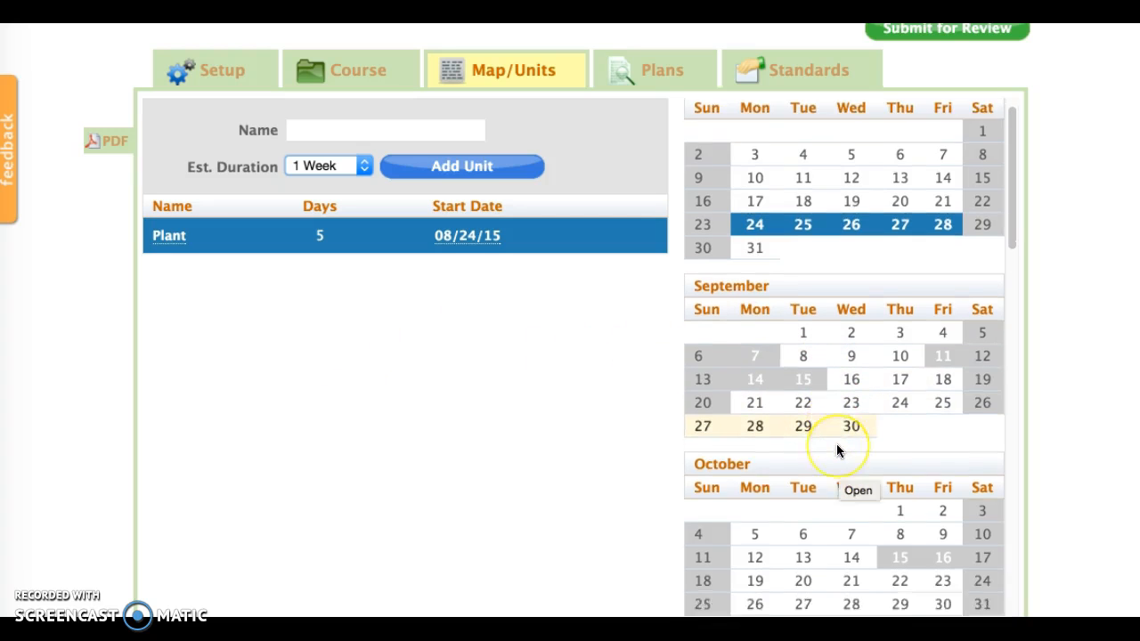
scroll(836, 444, "up", 2)
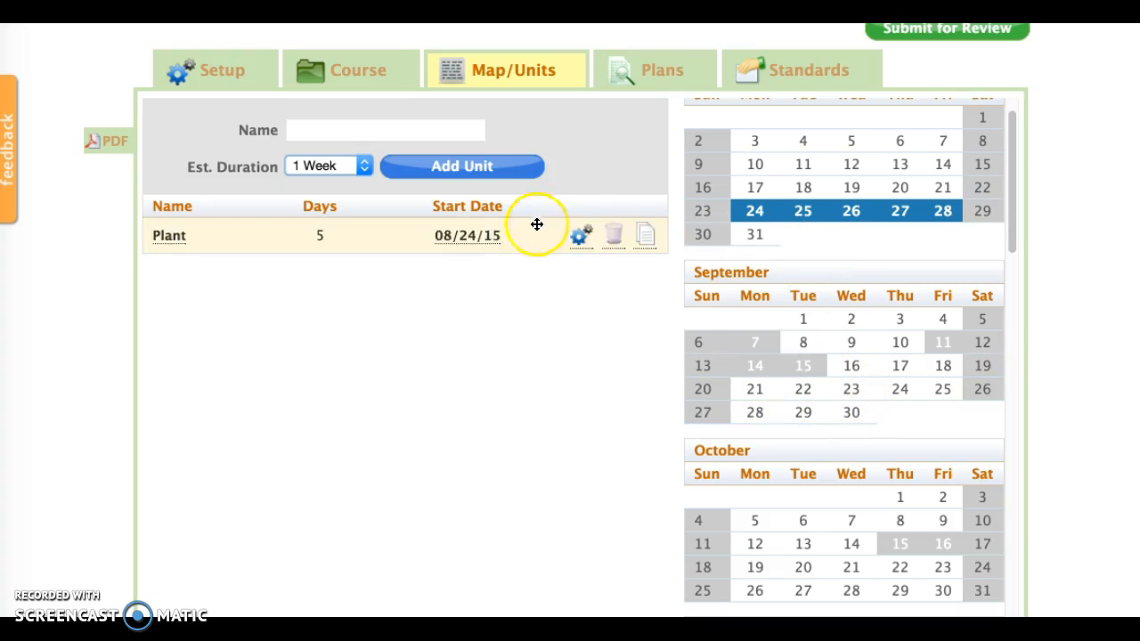
scroll(847, 408, "down", 3)
scroll(847, 407, "up", 3)
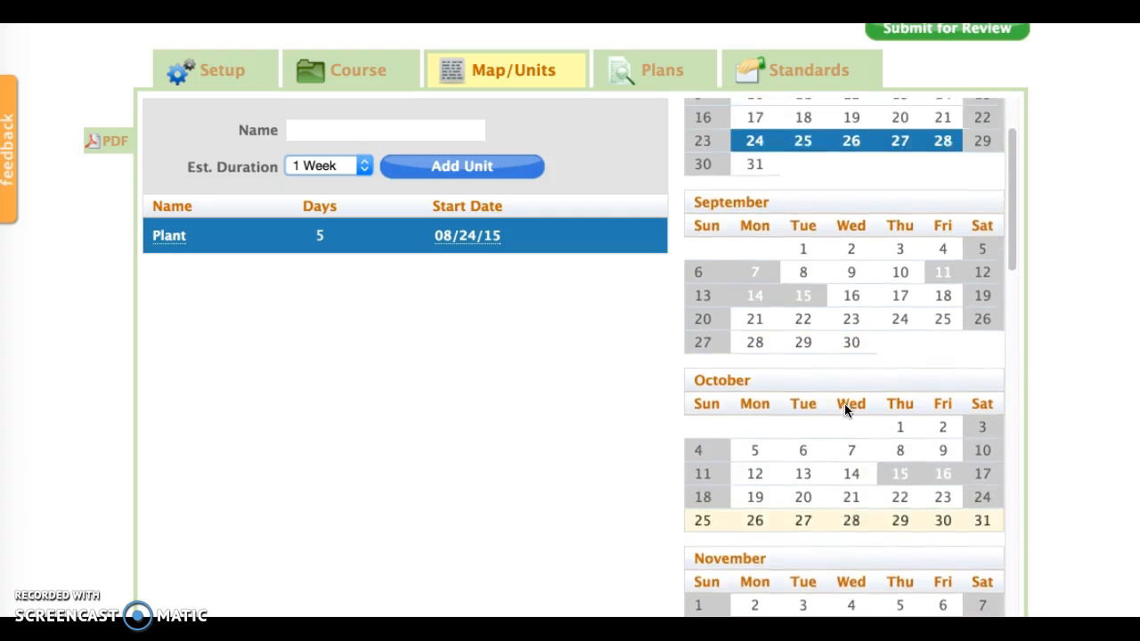
scroll(847, 407, "up", 3)
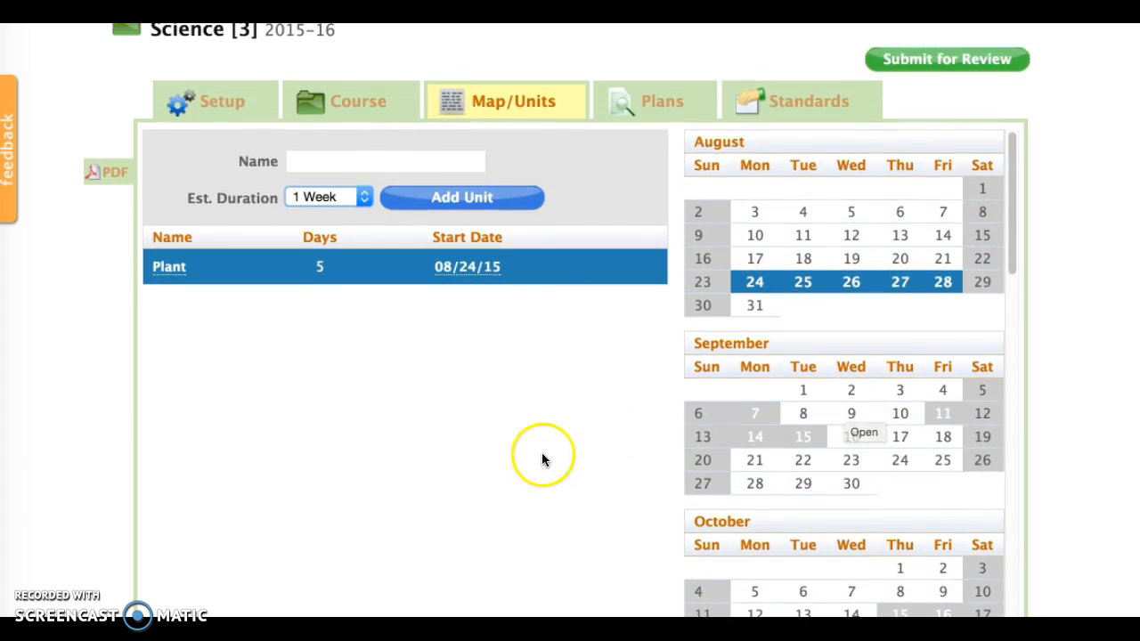
left_click(327, 279)
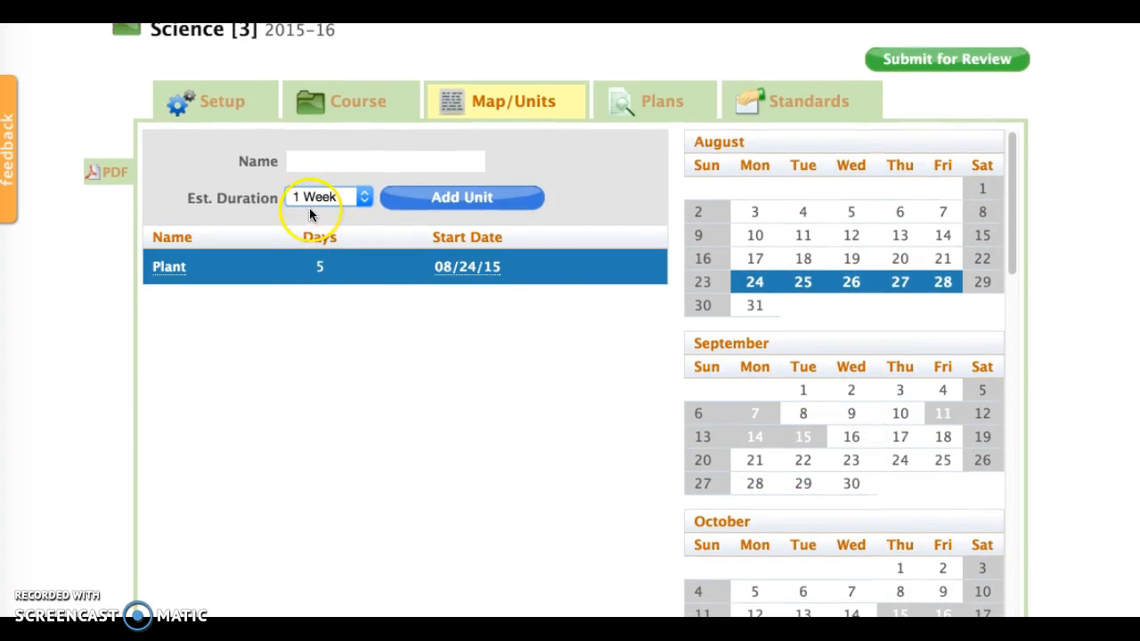
Add a second unit named "Living things" with an estimated duration of 1 week.
left_click(321, 164)
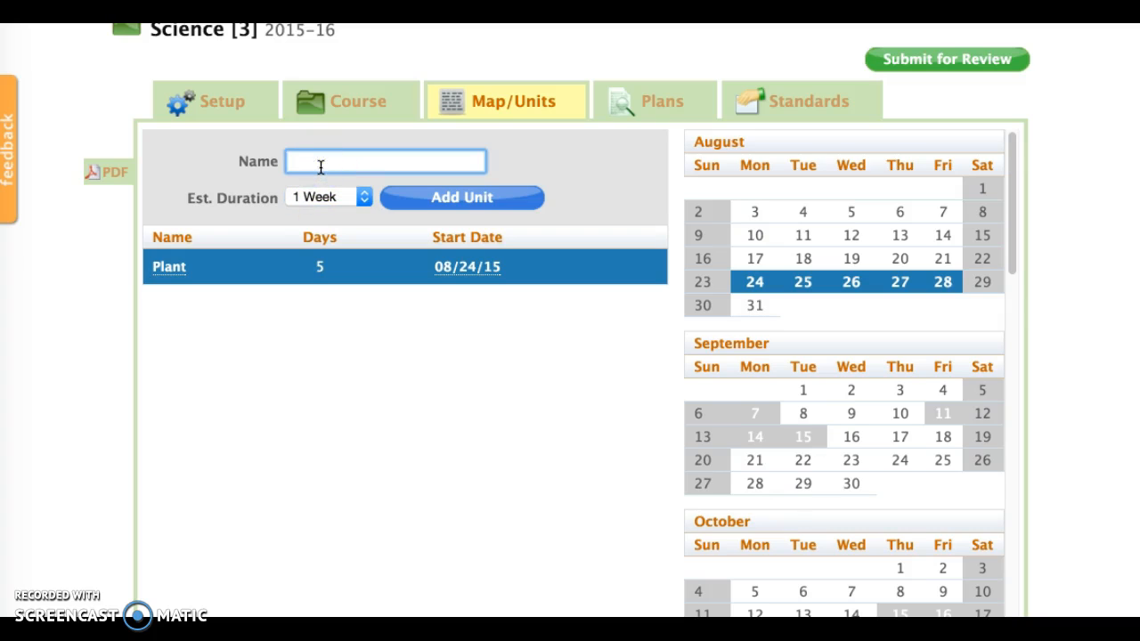
type("Living tho")
key("BackSpace")
type("ings")
left_click(405, 194)
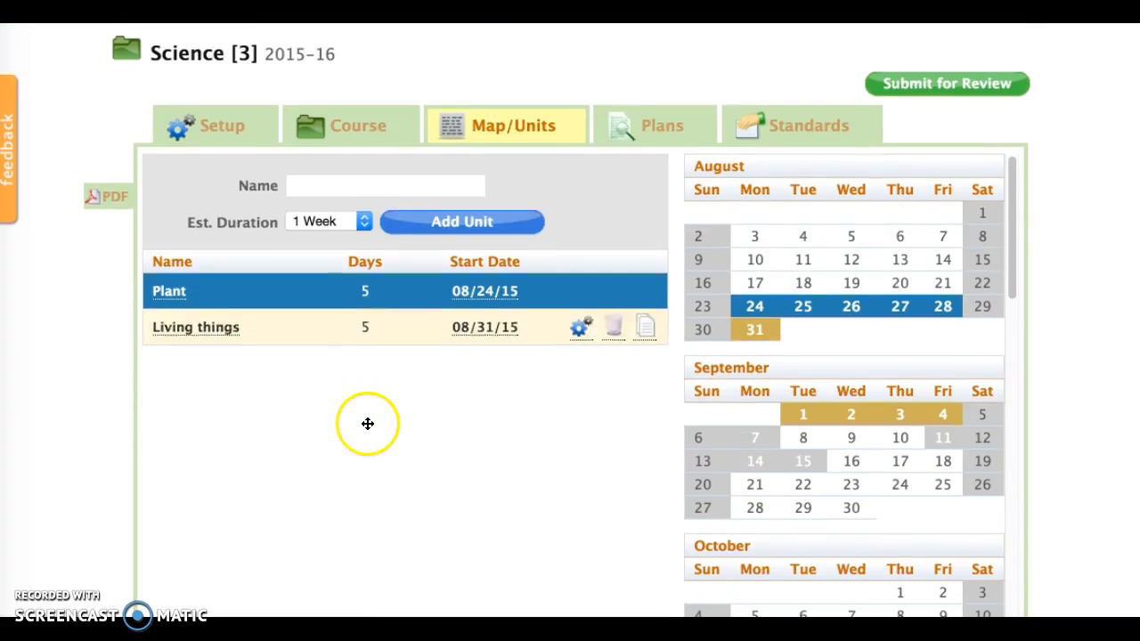
Add a third unit named "Food Chains" with an estimated duration of 1 week.
left_click(367, 187)
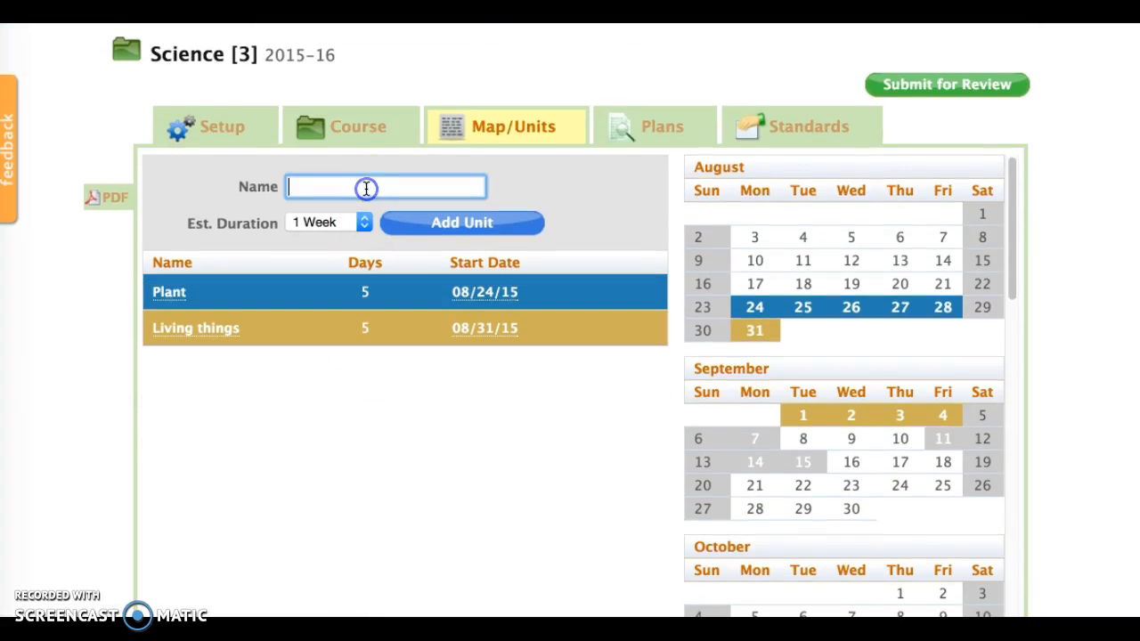
type("Food Chai")
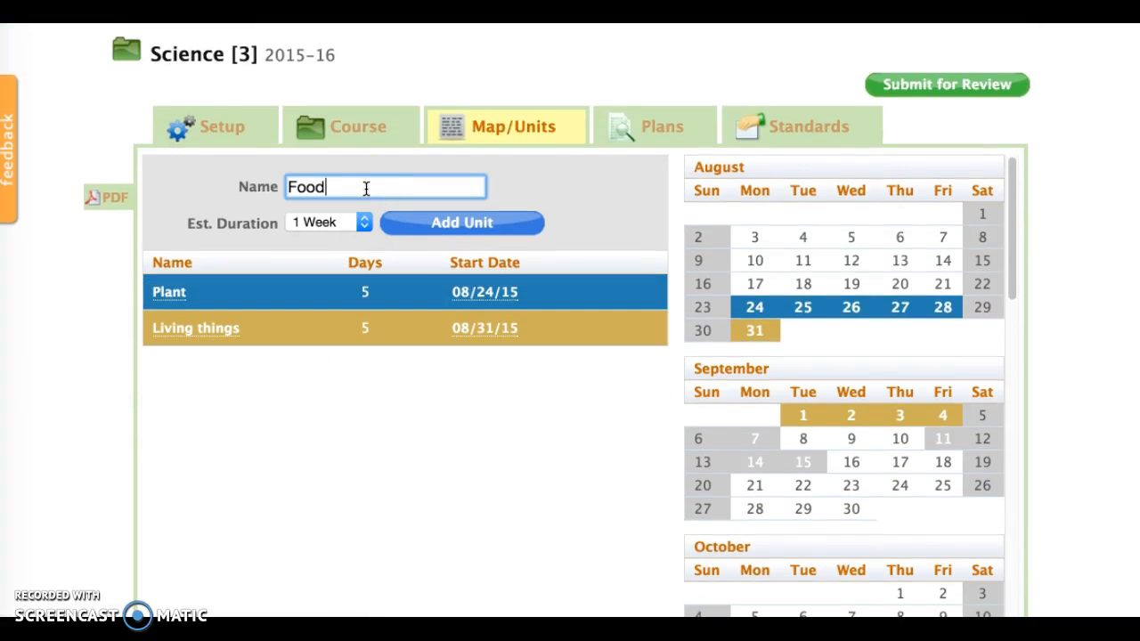
type("ns")
left_click(460, 224)
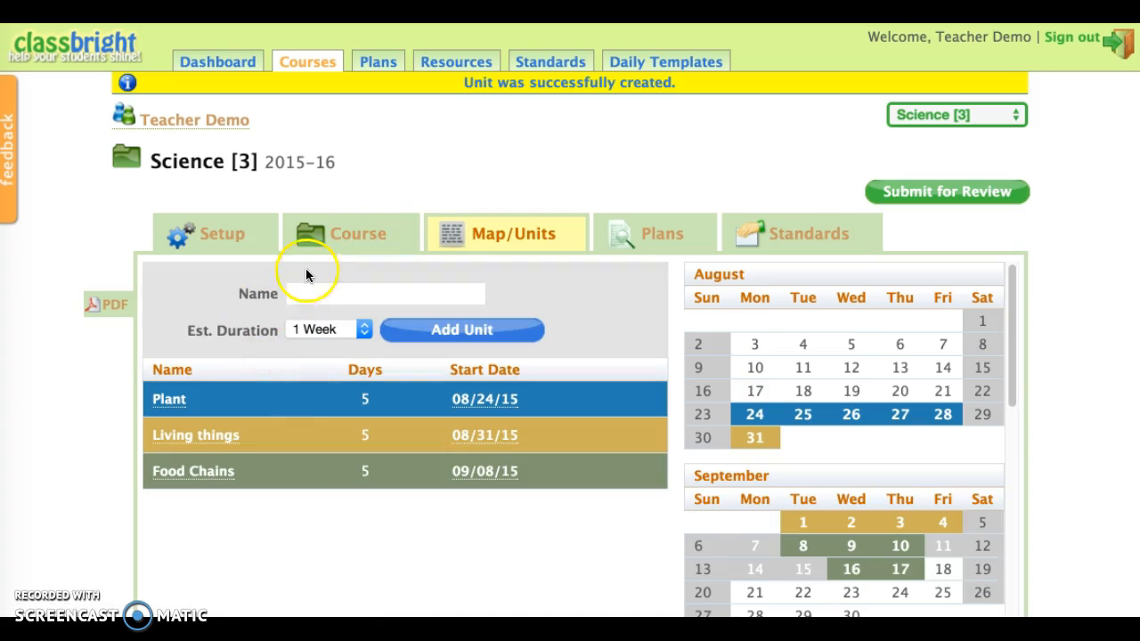
Add a fourth unit named "Our Earth" with an estimated duration of 1 week.
left_click(314, 290)
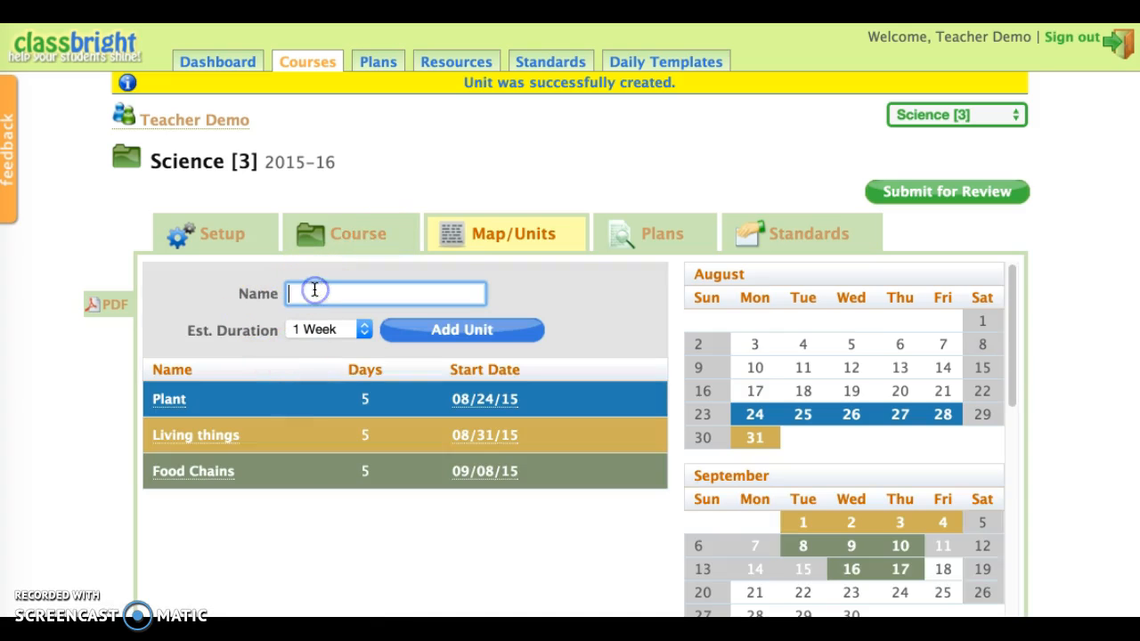
type("Our Earth")
left_click(419, 317)
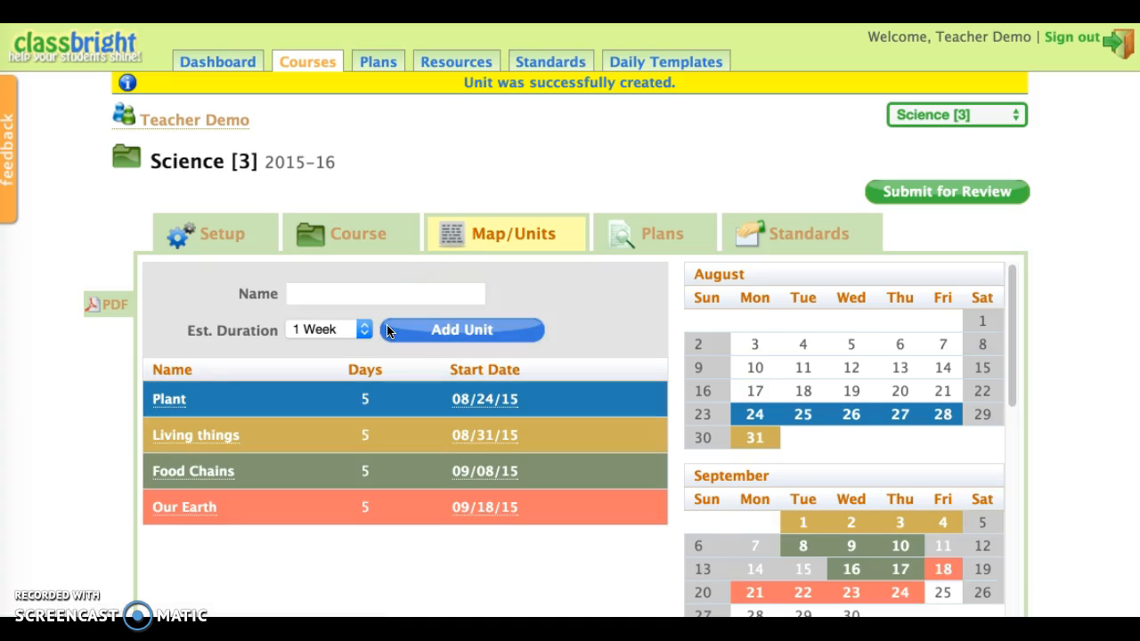
Open the Plant unit's settings for editing and save them with 5 instructional days.
scroll(370, 441, "down", 3)
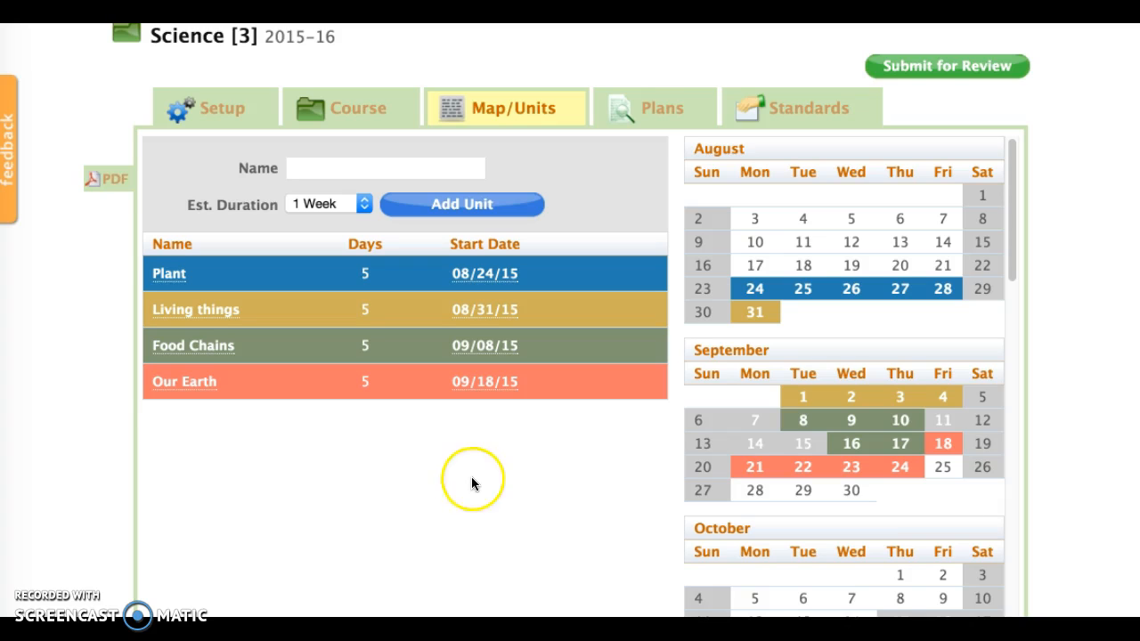
mouse_move(579, 308)
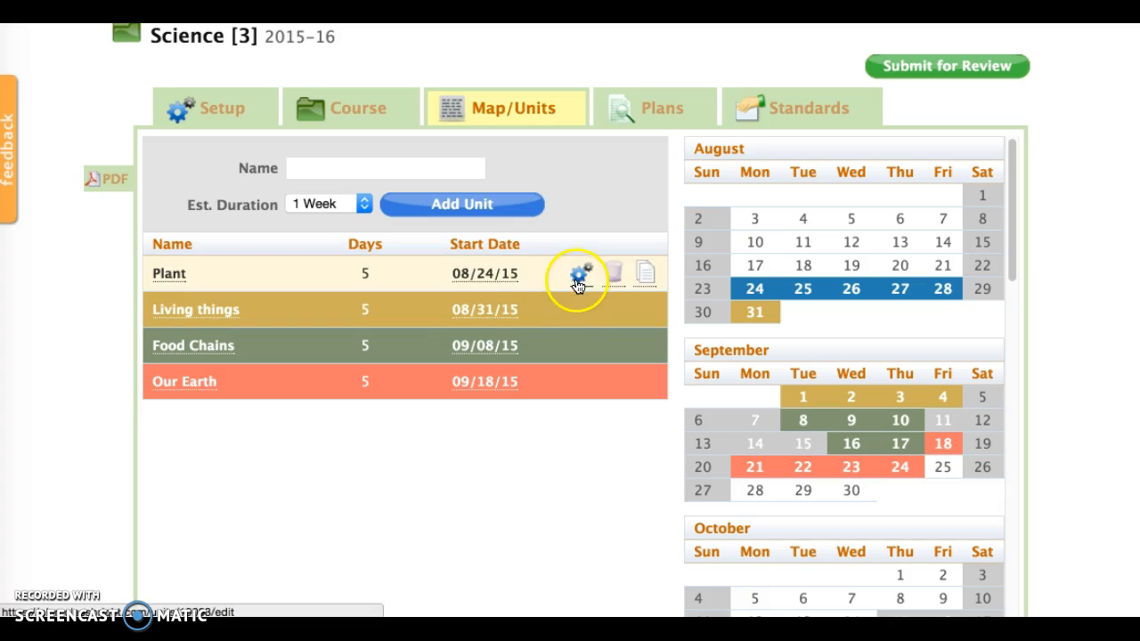
left_click(579, 275)
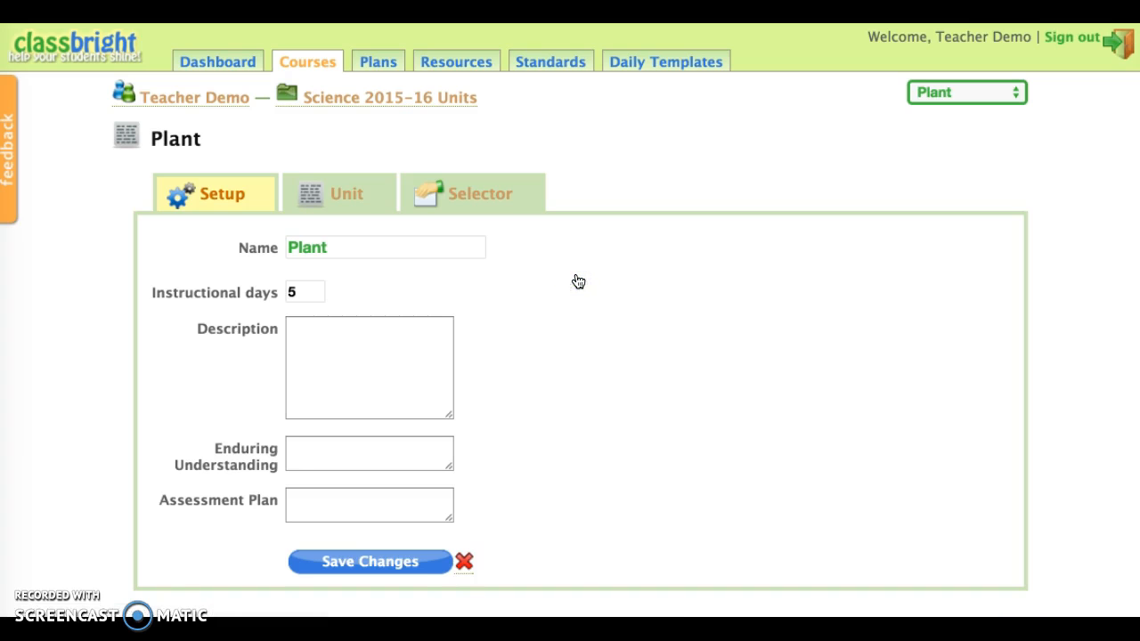
left_click(292, 295)
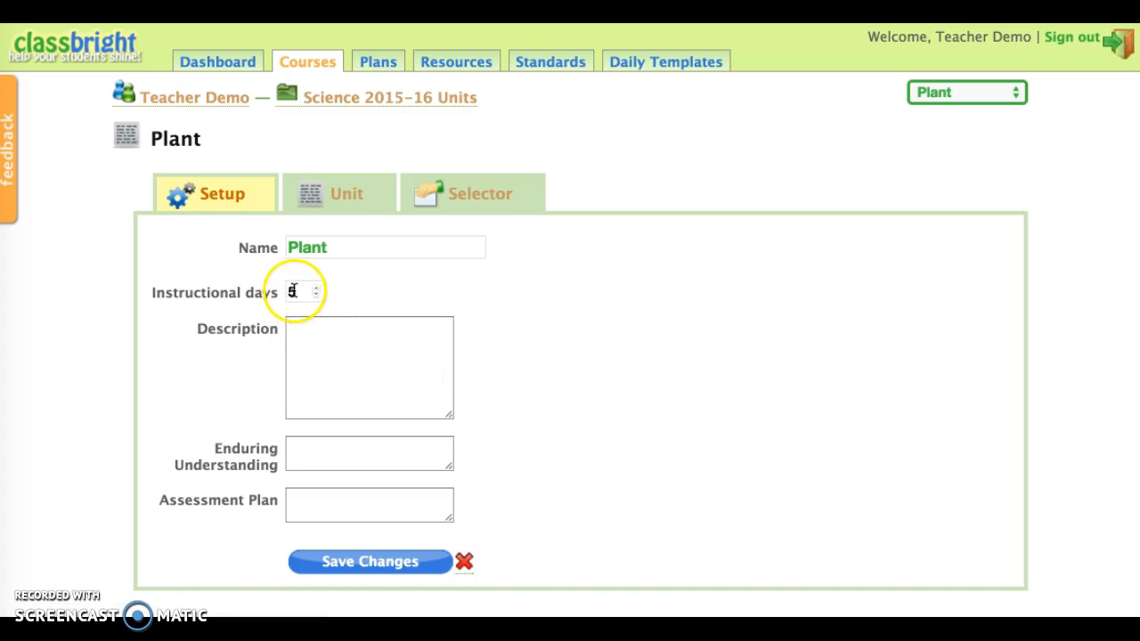
left_click(352, 554)
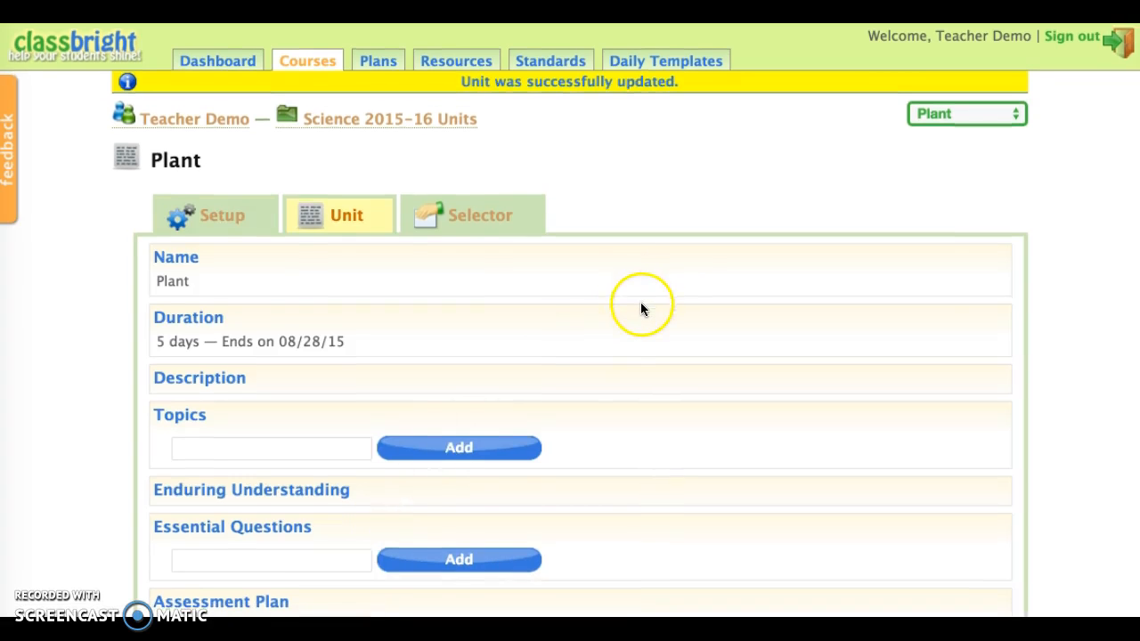
Return to the Science unit list and open the Plant unit's details to review its sections.
scroll(642, 303, "down", 1)
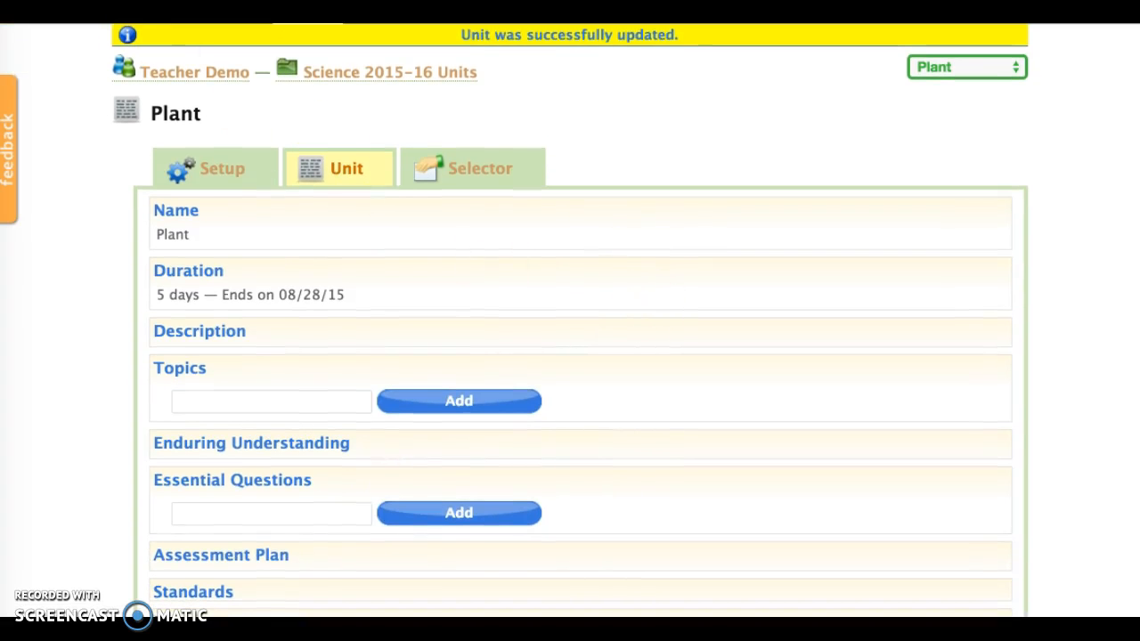
key("alt+Left")
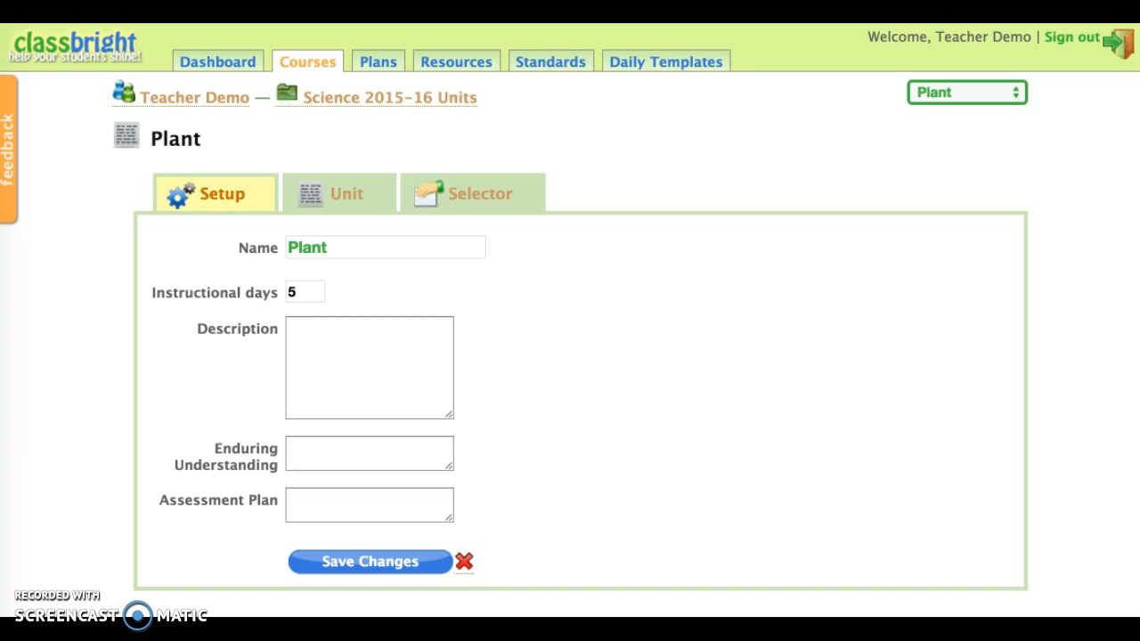
left_click(346, 100)
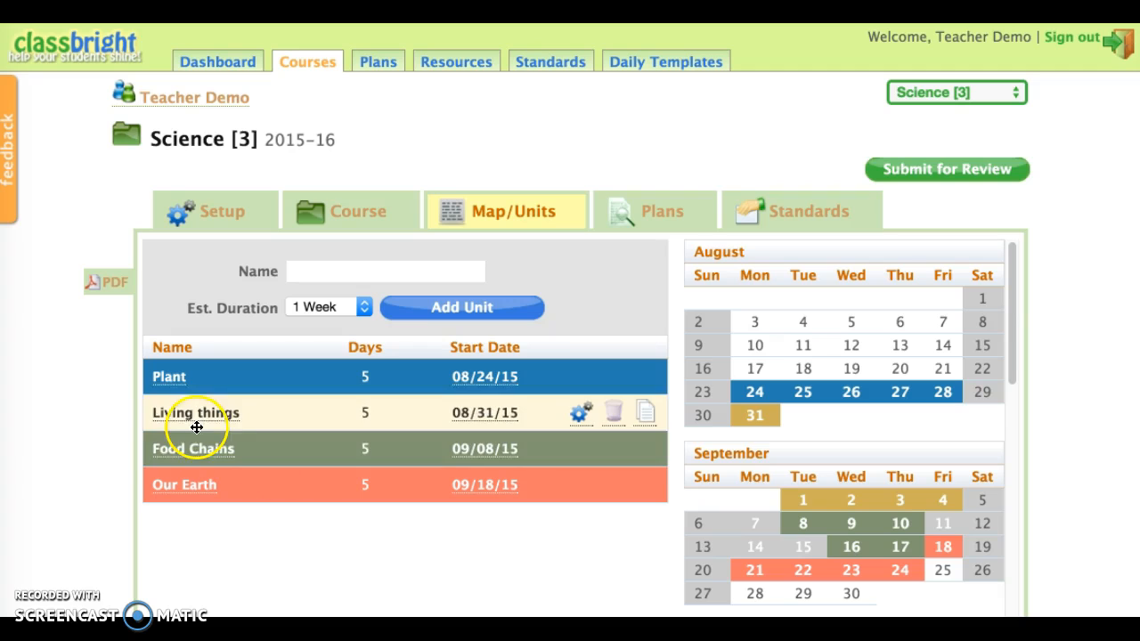
left_click(170, 378)
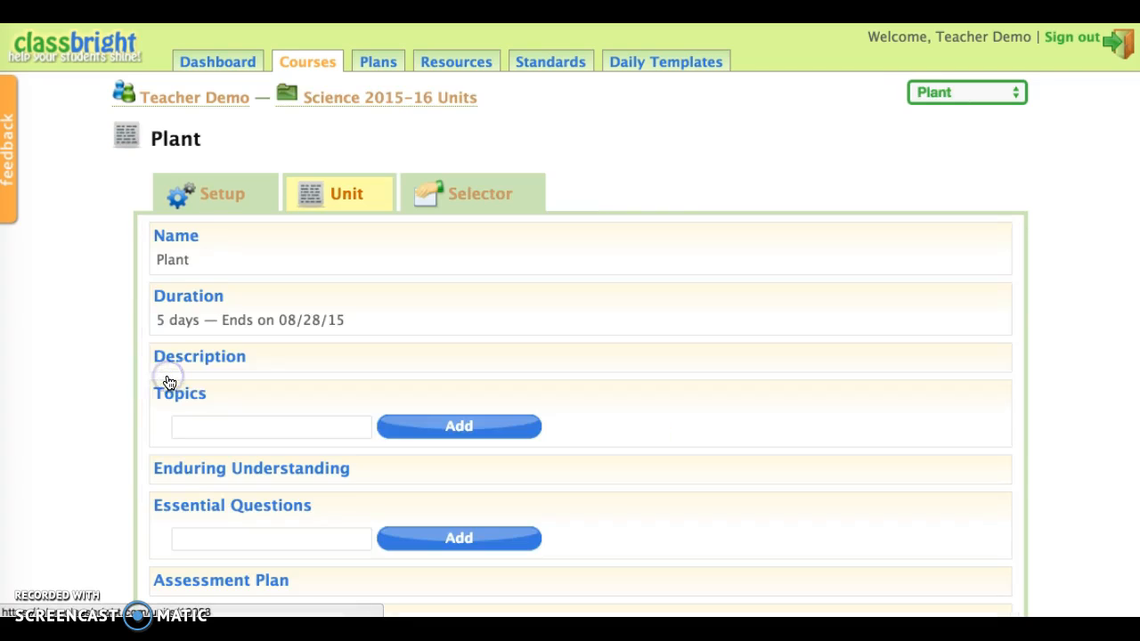
scroll(434, 350, "down", 1)
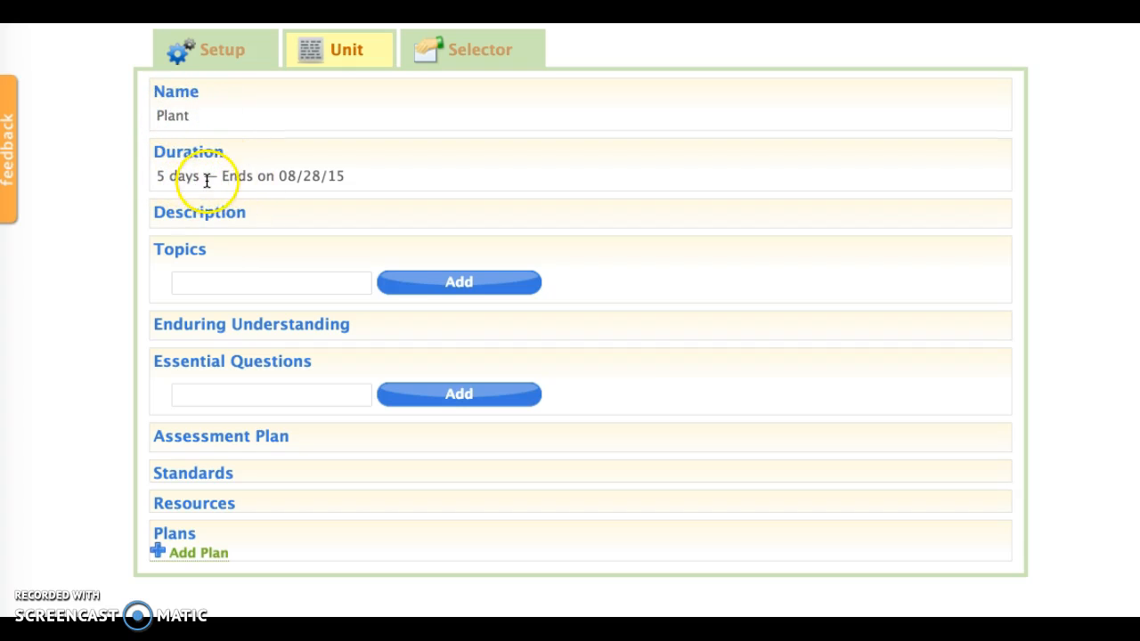
Add "Plant parts" as the first topic of the Plant unit.
left_click(201, 280)
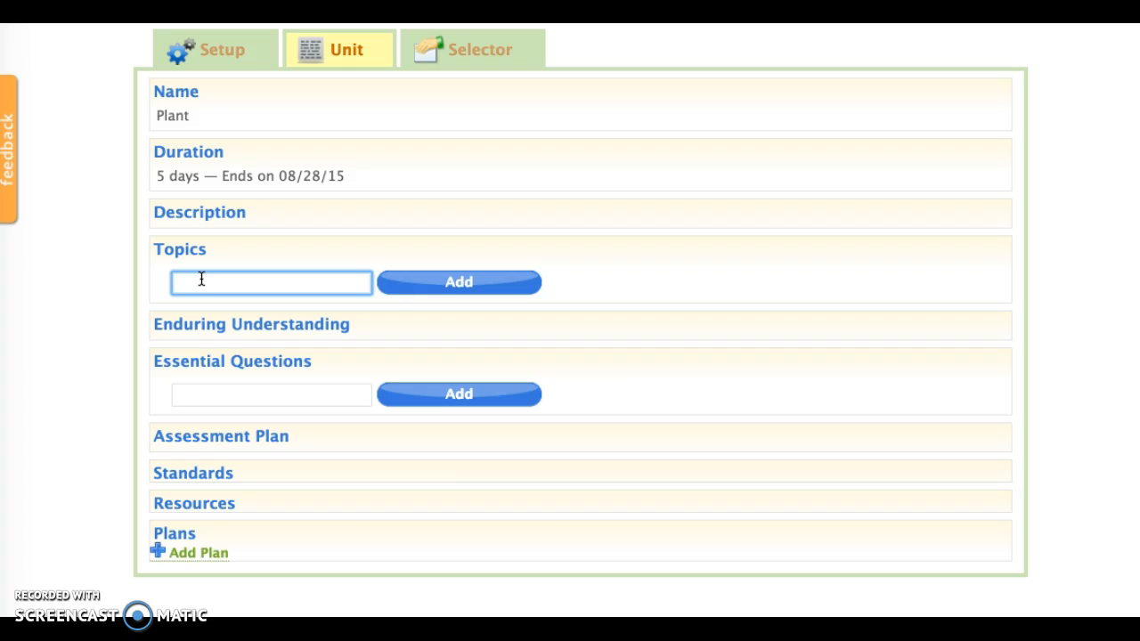
type("Plant parts")
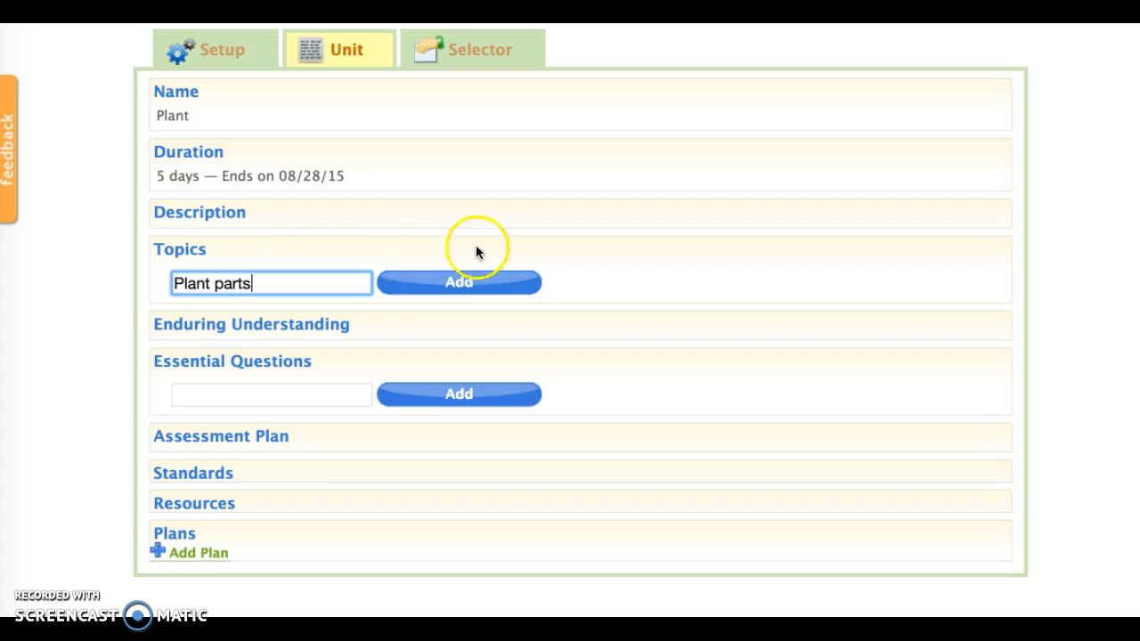
left_click(462, 276)
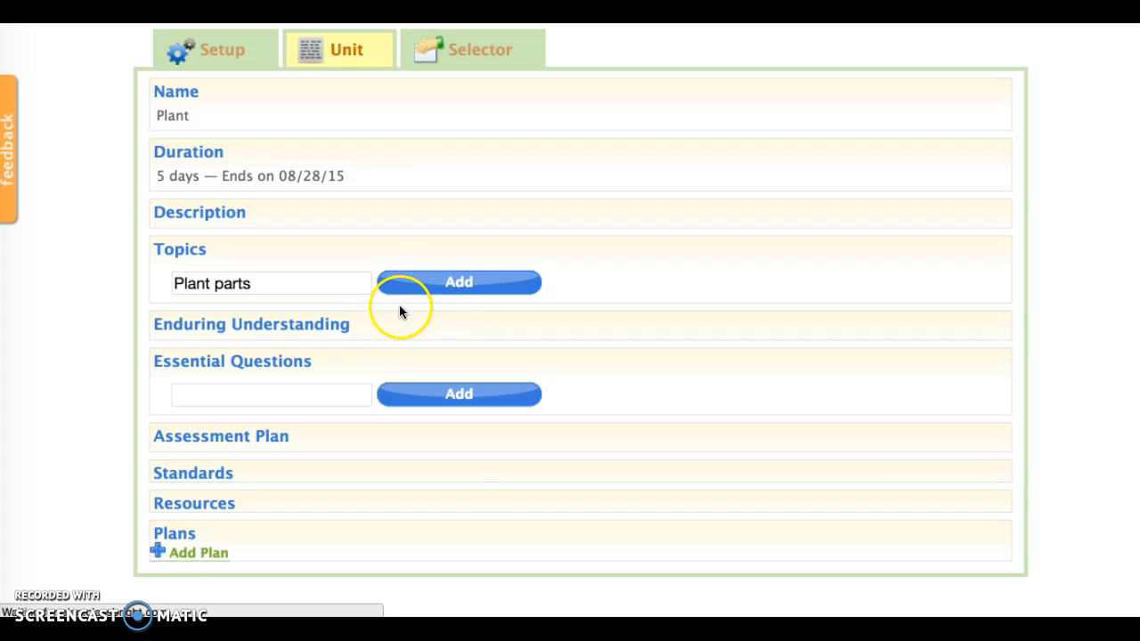
Add a second topic named "Plant Classifications" to the Plant unit.
left_click(262, 442)
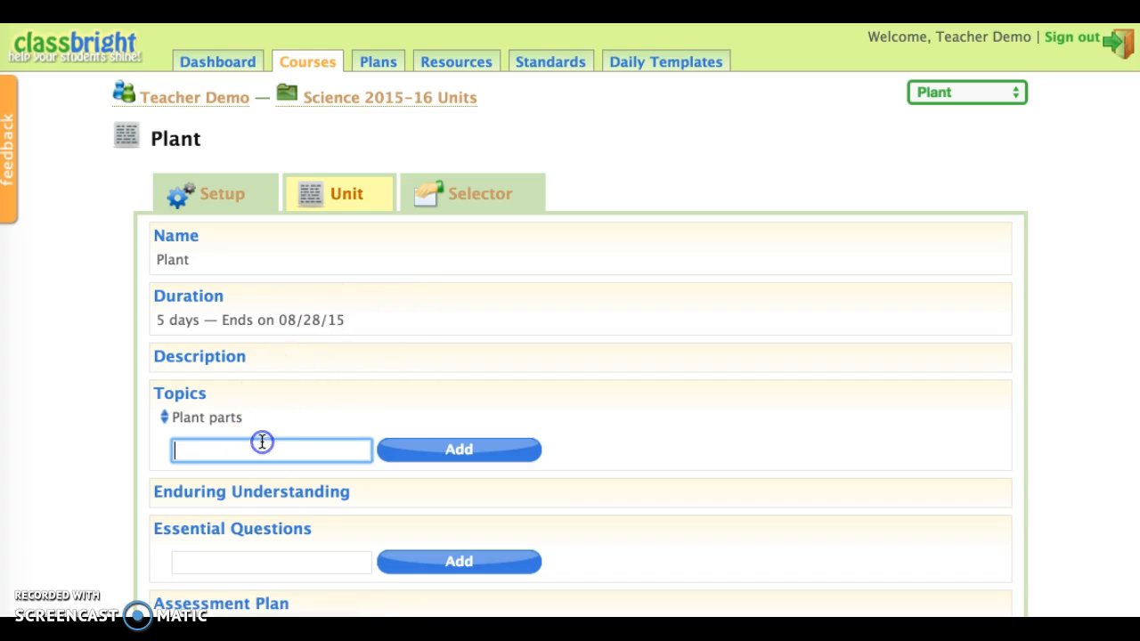
type("Plan")
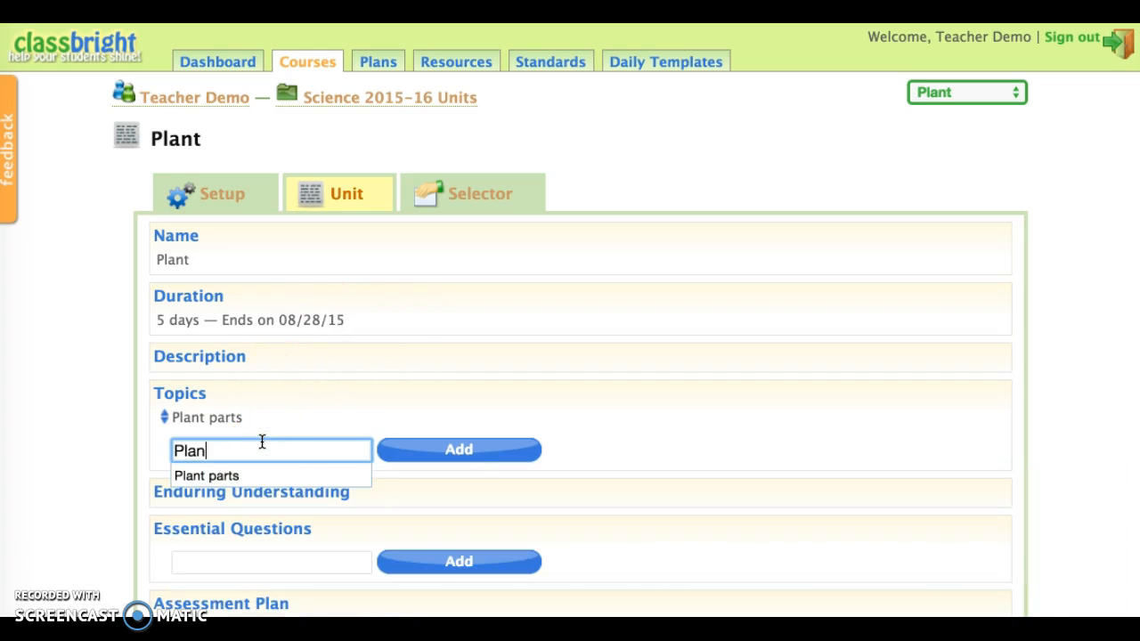
type("t C")
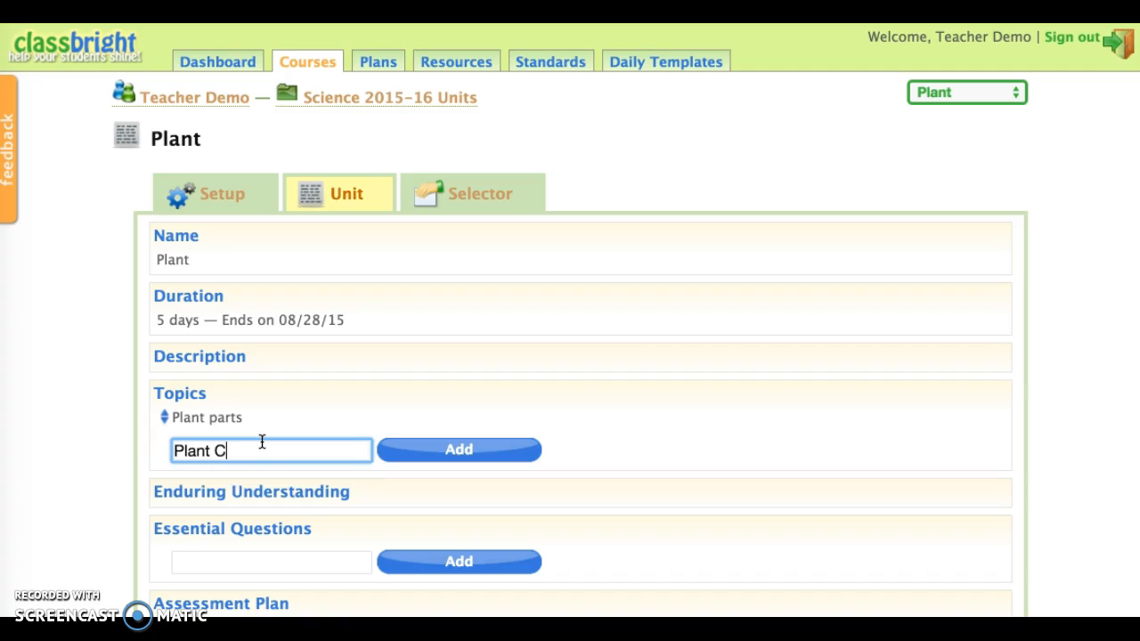
type("lassifications")
left_click(402, 449)
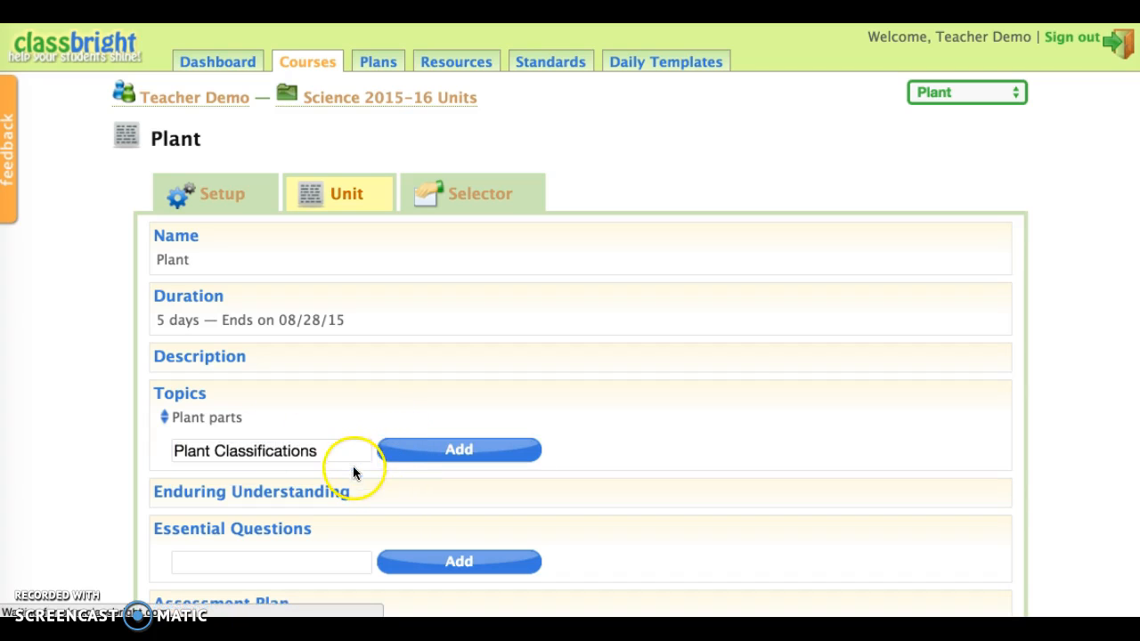
Add a third topic named "Plant Survival" to the Plant unit.
scroll(255, 547, "down", 3)
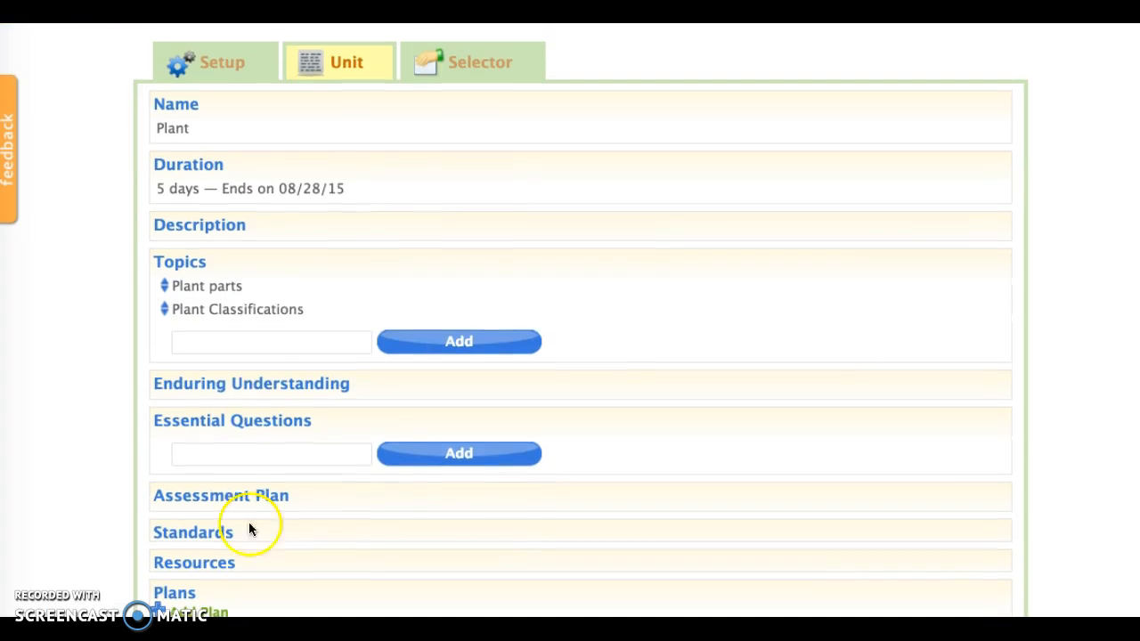
left_click(257, 343)
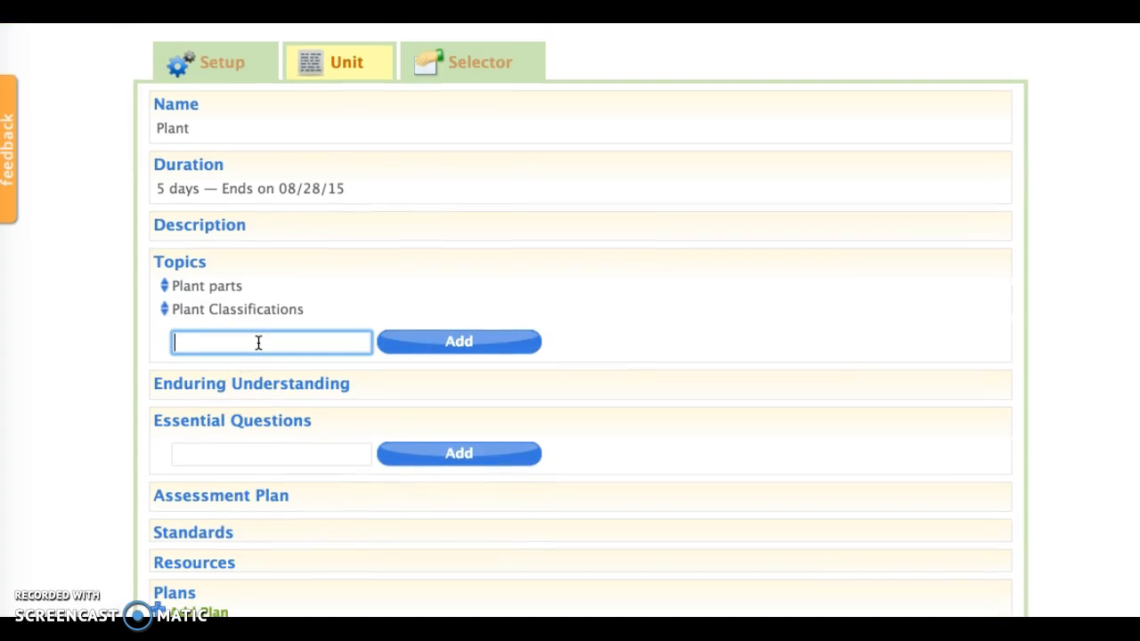
type("Plant Survival")
left_click(465, 340)
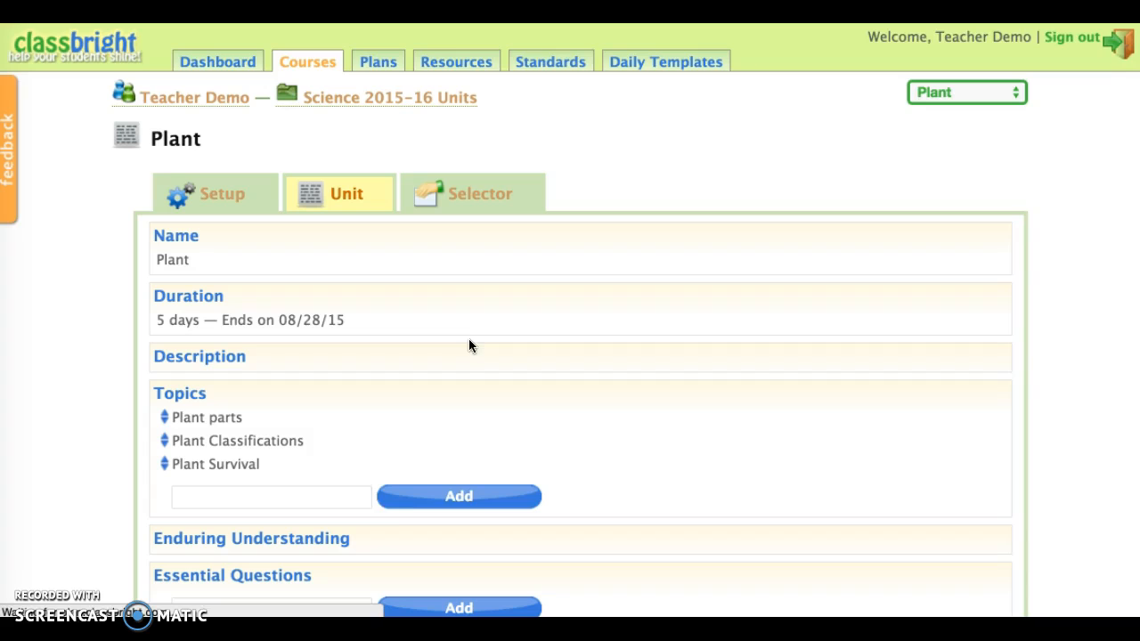
Add a fourth topic named "Where plants grow - environments" to the Plant unit.
scroll(374, 486, "down", 2)
left_click(349, 444)
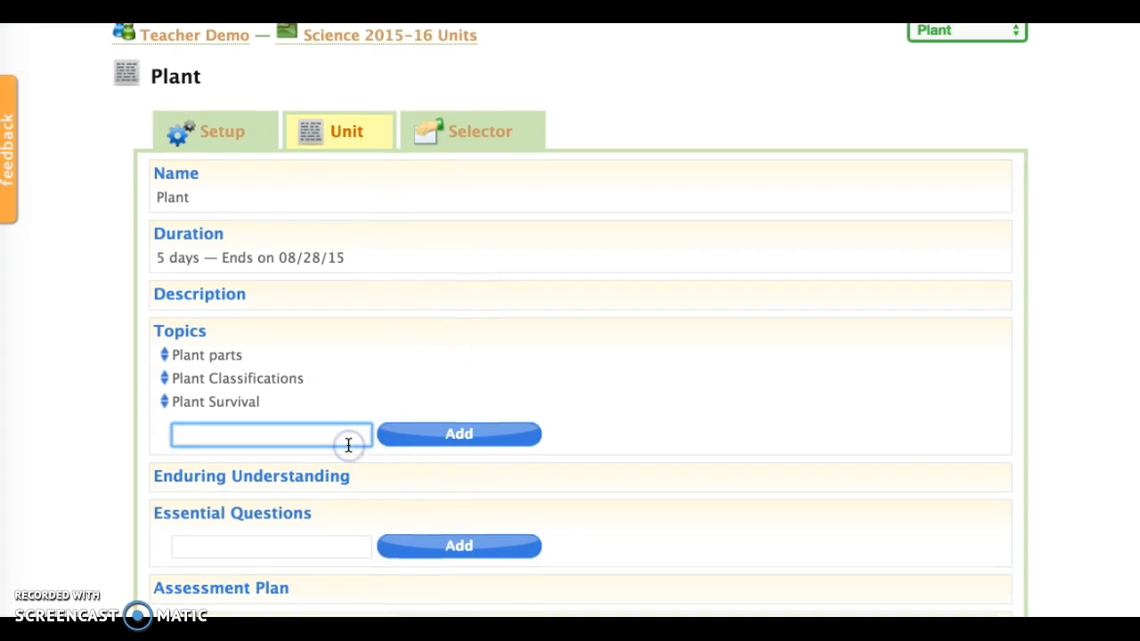
type("Wh")
type("ere plants grow - en")
type("vironments")
left_click(405, 436)
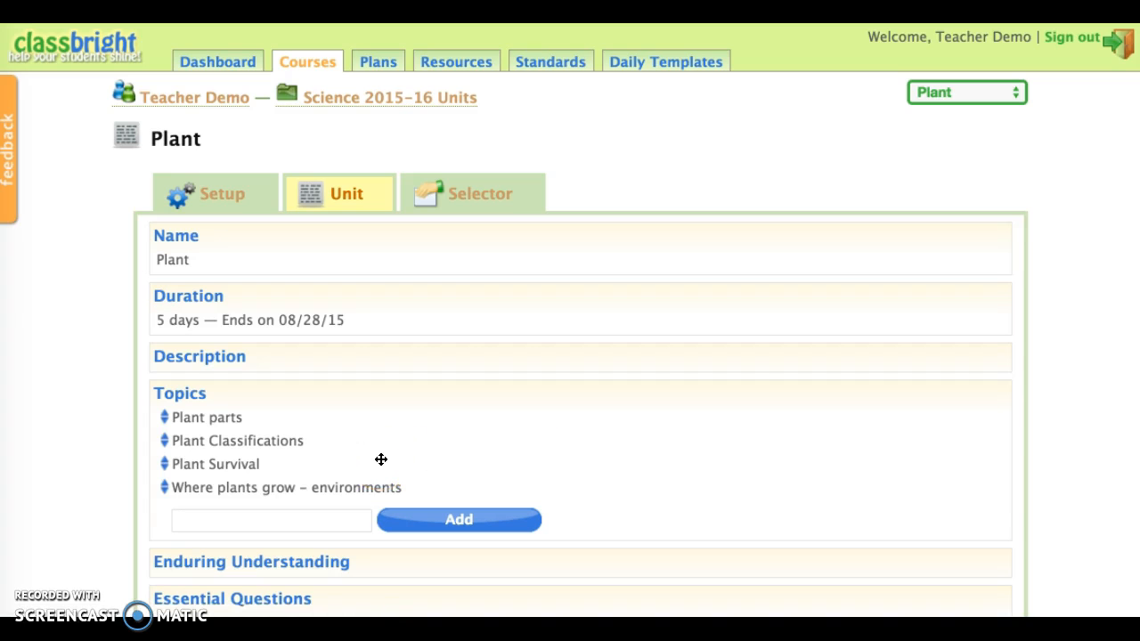
Open the "Plant parts" topic for editing, examine its update and delete options, and save it under the same name.
mouse_move(205, 423)
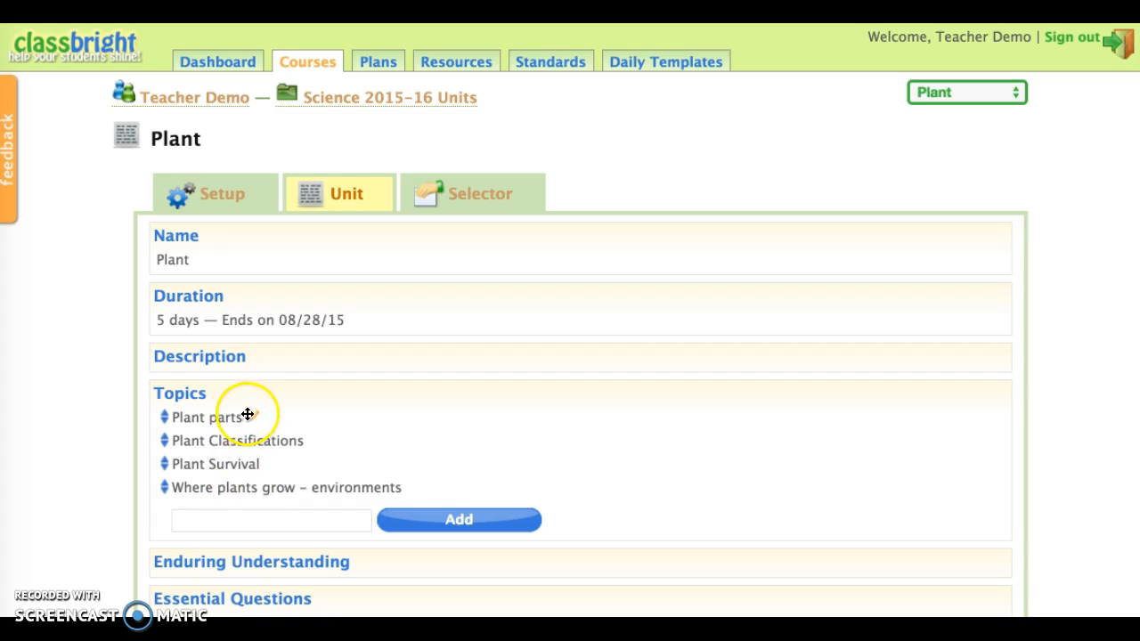
left_click(250, 415)
left_click(363, 420)
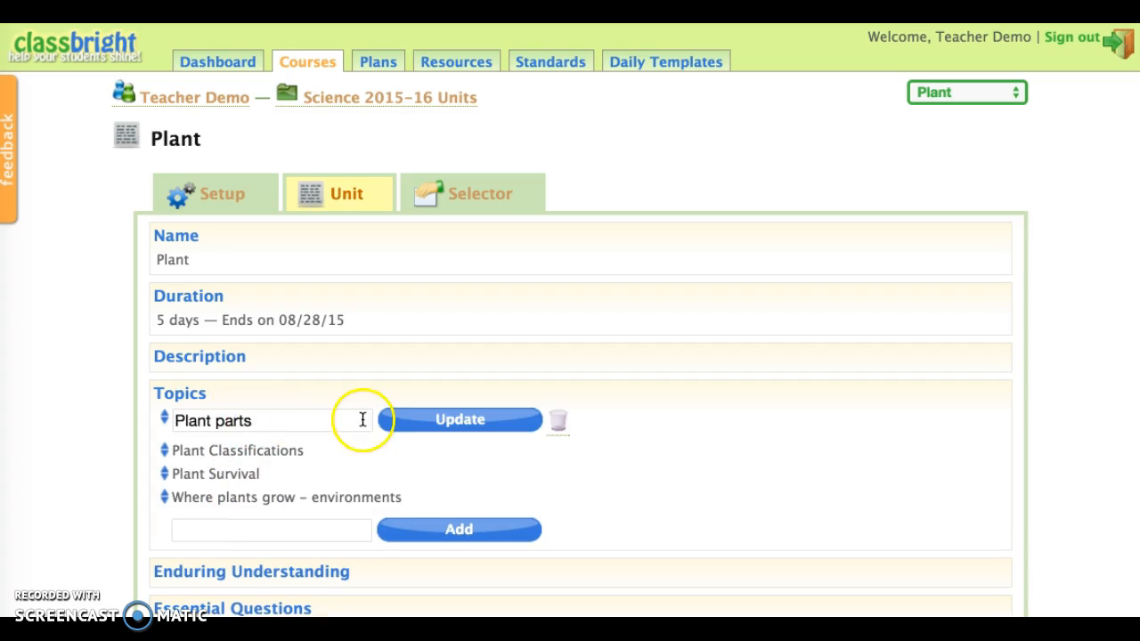
left_click(259, 420)
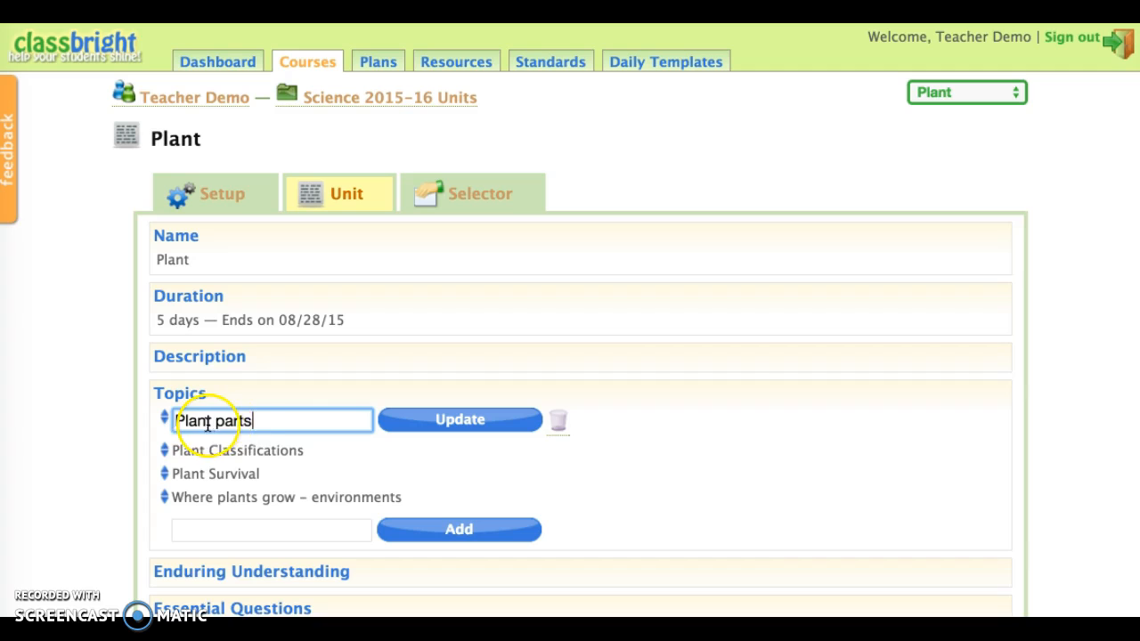
left_click(423, 424)
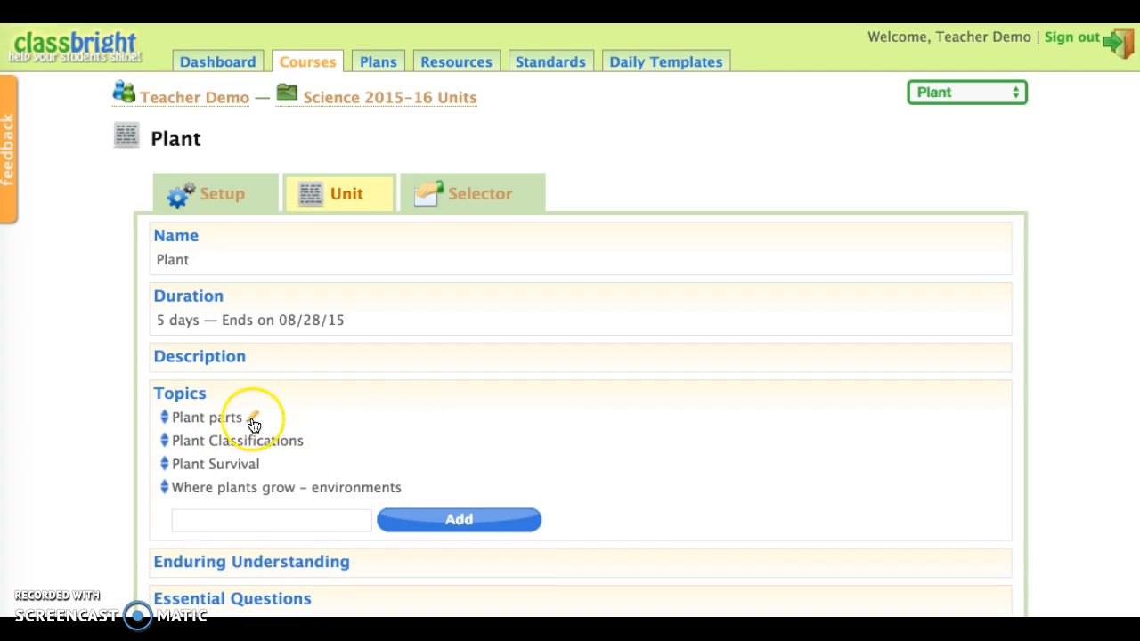
left_click(254, 423)
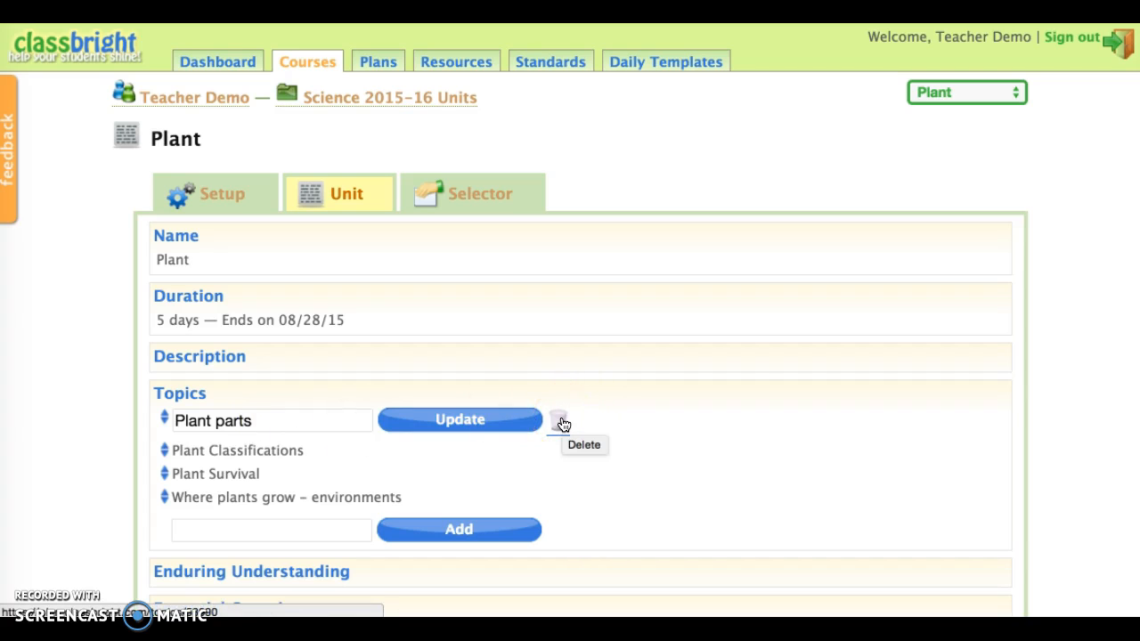
left_click(313, 413)
left_click(433, 424)
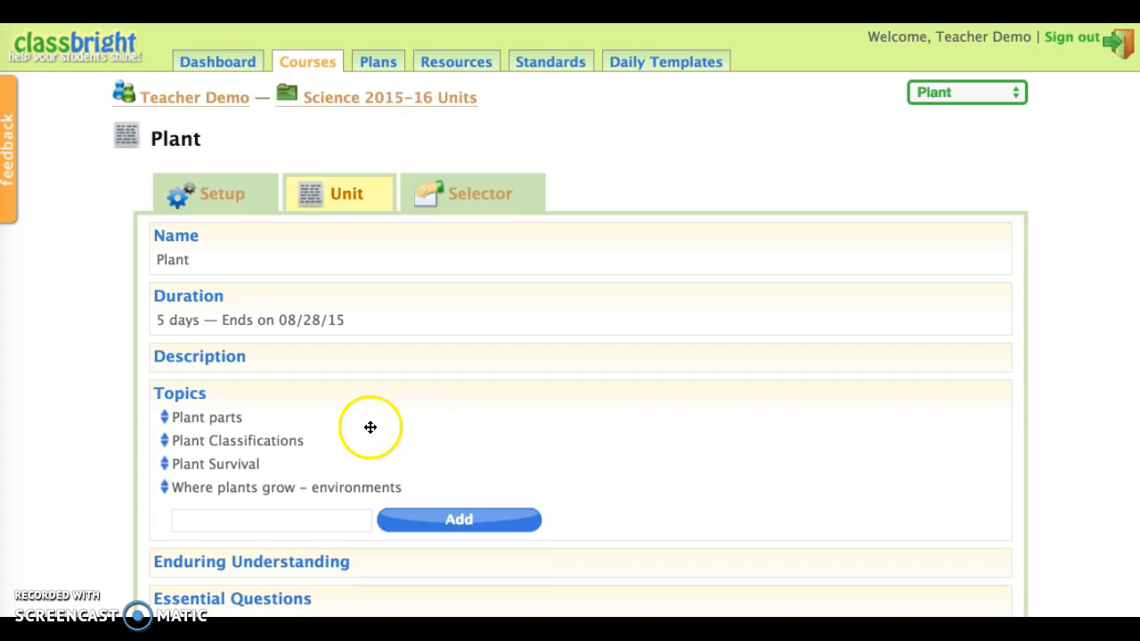
Reorder the topics by moving "Plant Classifications" above "Plant parts".
mouse_move(226, 418)
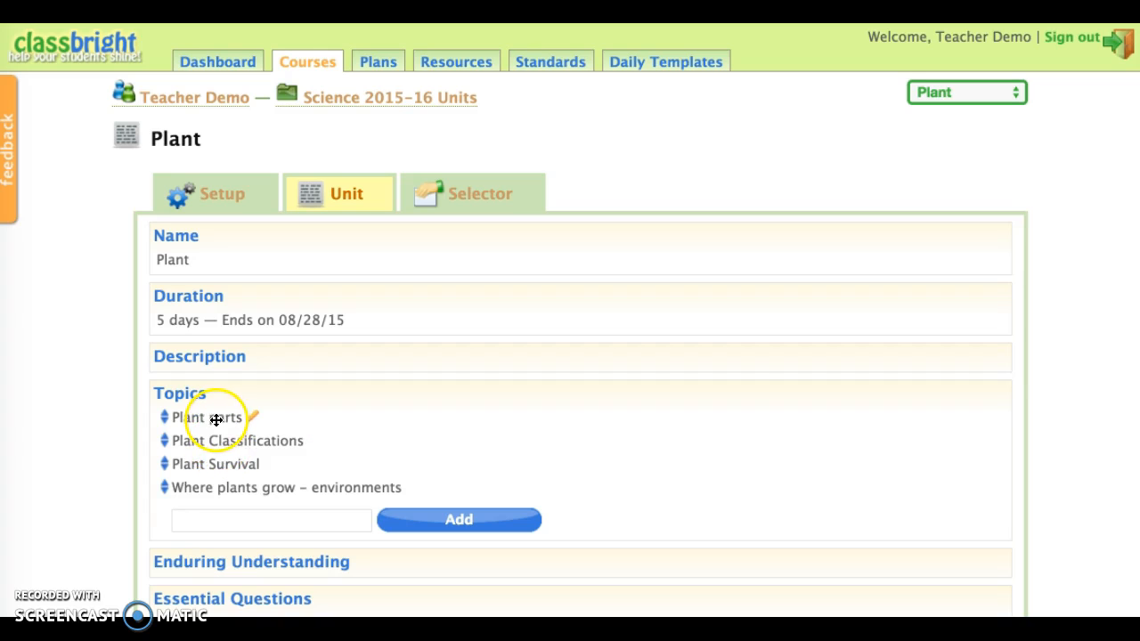
scroll(215, 421, "down", 2)
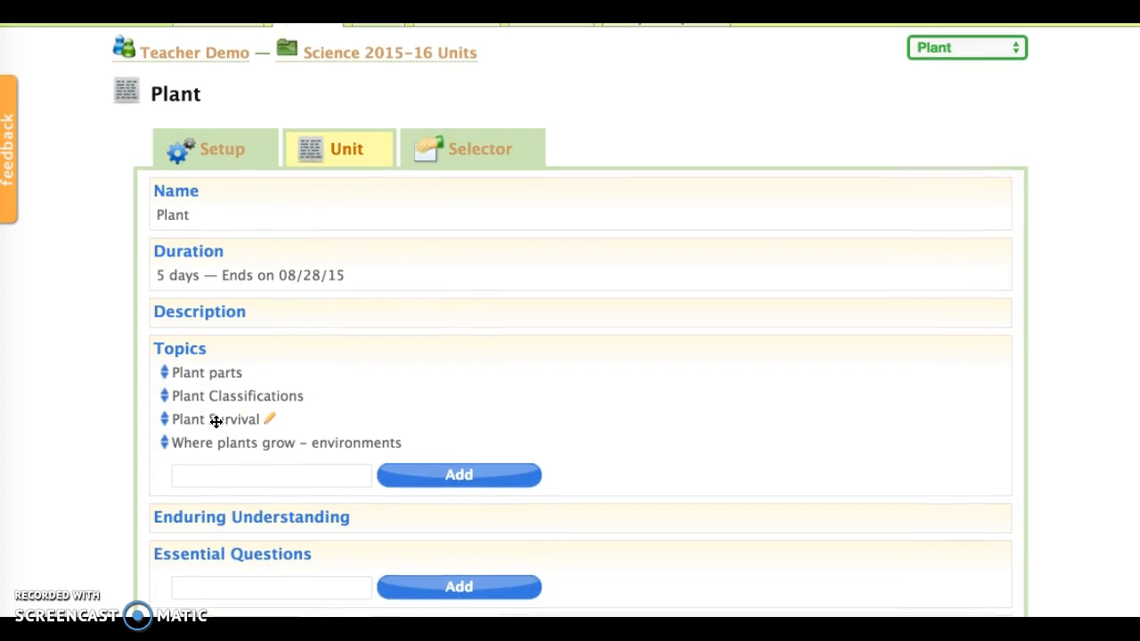
mouse_move(216, 370)
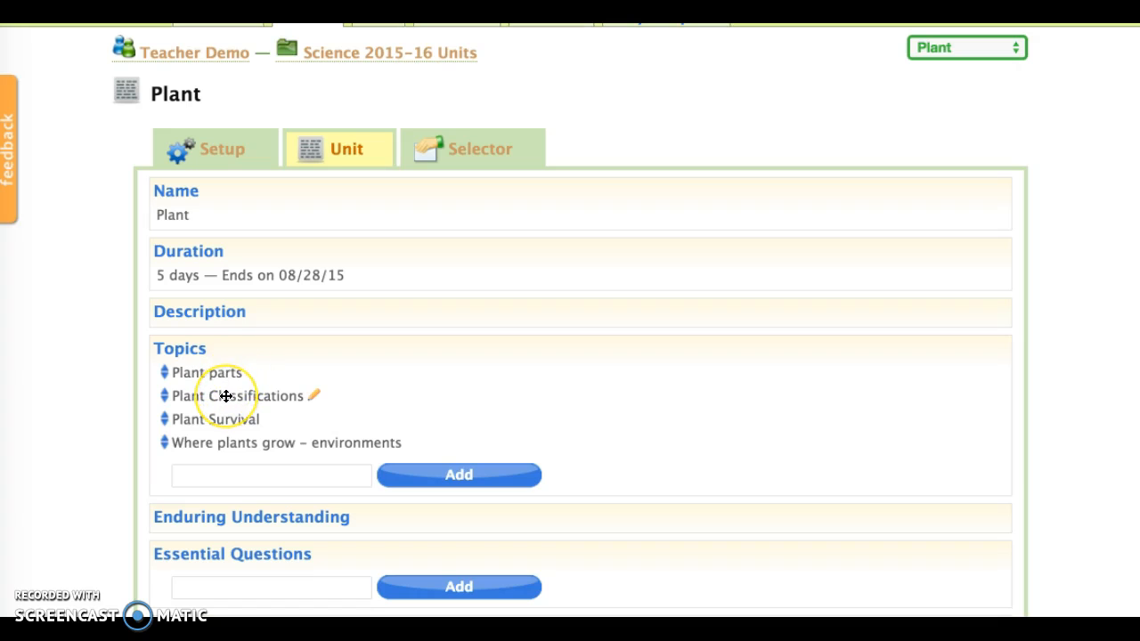
left_click(220, 397)
left_click_drag(219, 397, 217, 372)
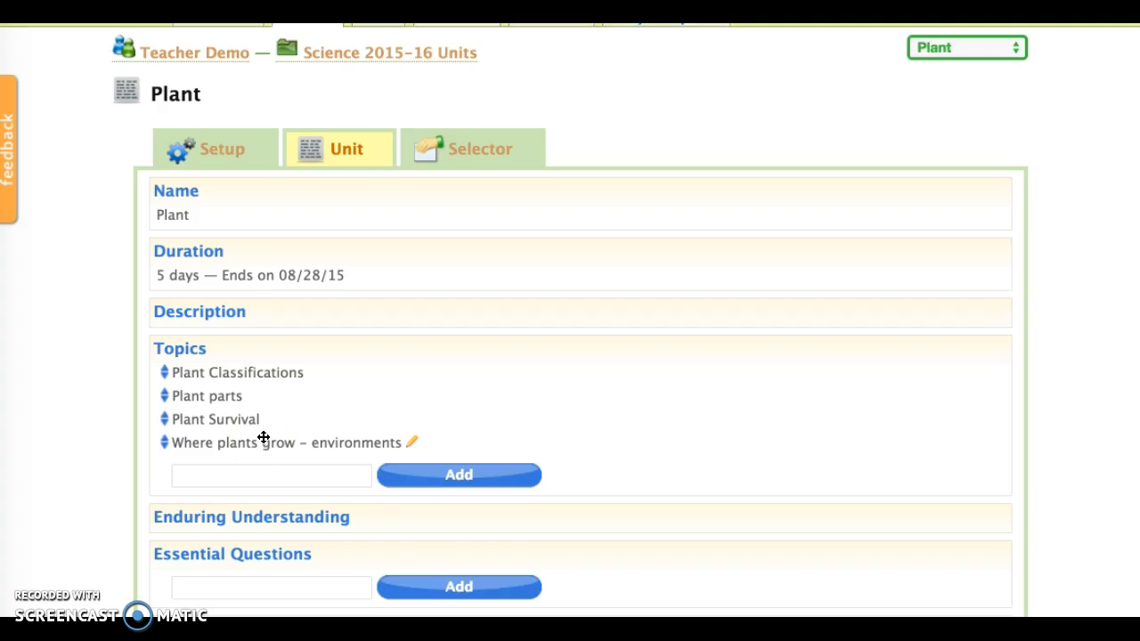
Add the essential question "How do plants use their parts to meet their basic needs?" to the Plant unit.
scroll(263, 437, "down", 1)
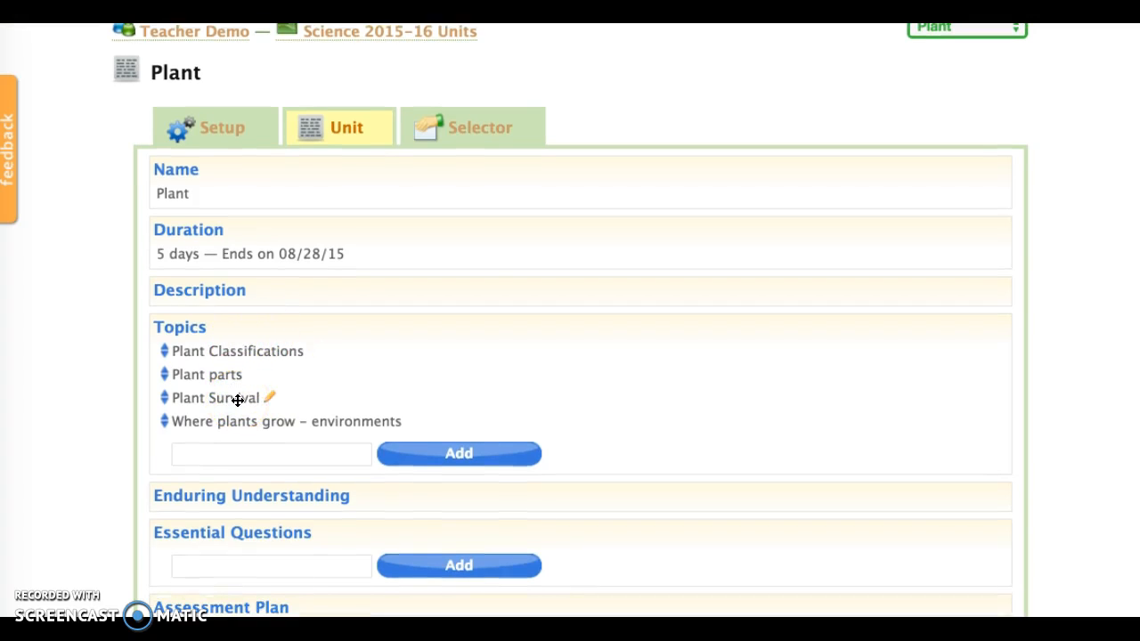
scroll(238, 400, "down", 1)
scroll(238, 401, "down", 1)
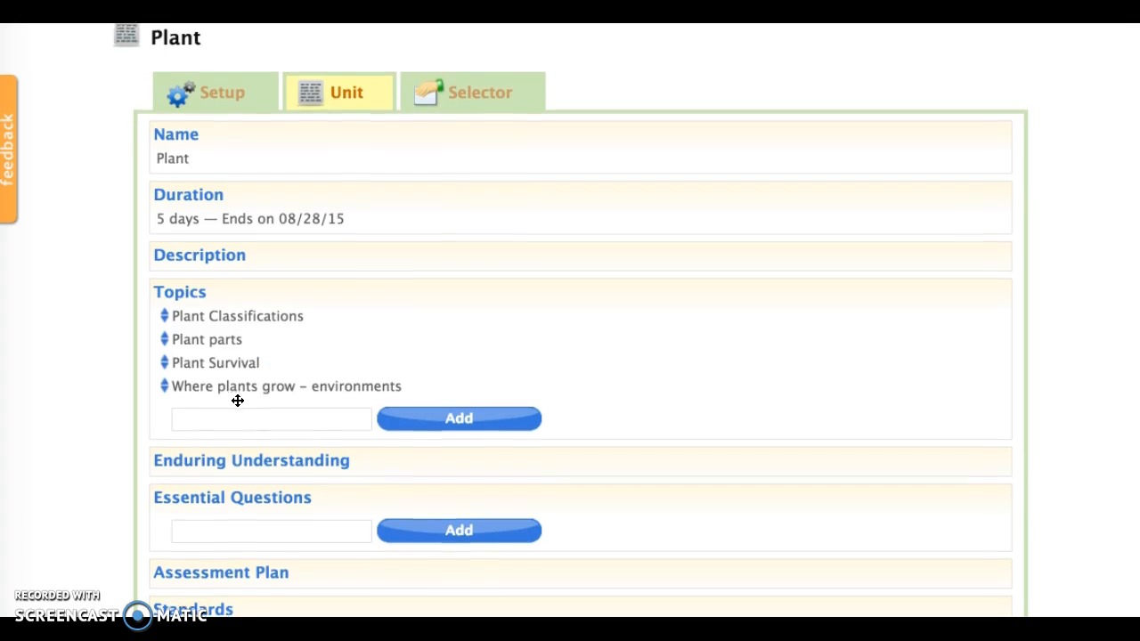
left_click(221, 479)
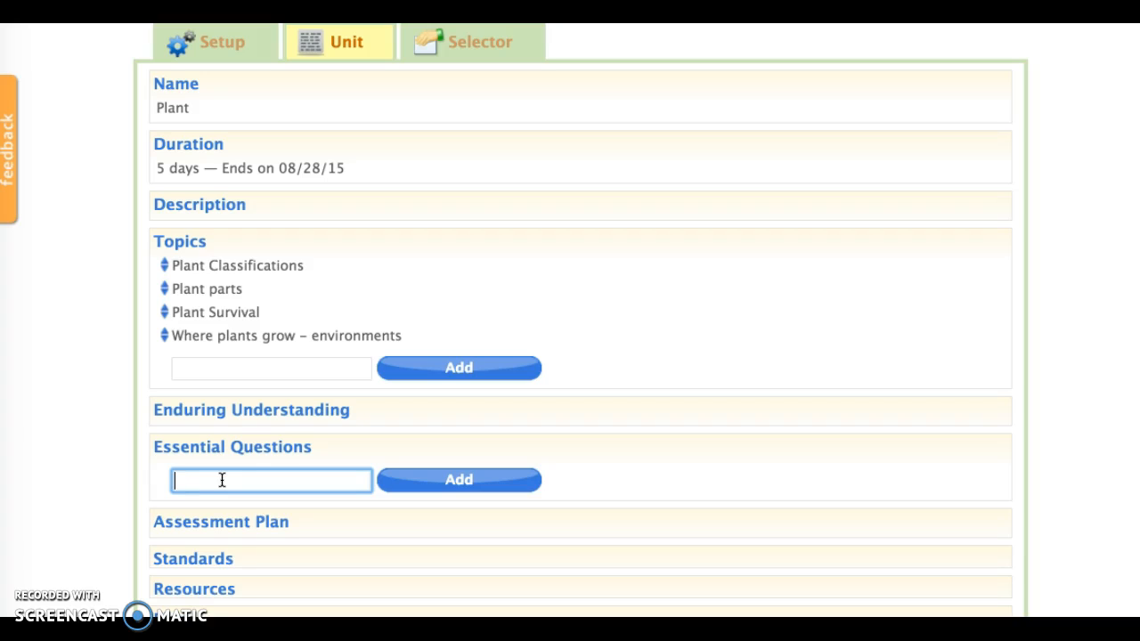
type("How")
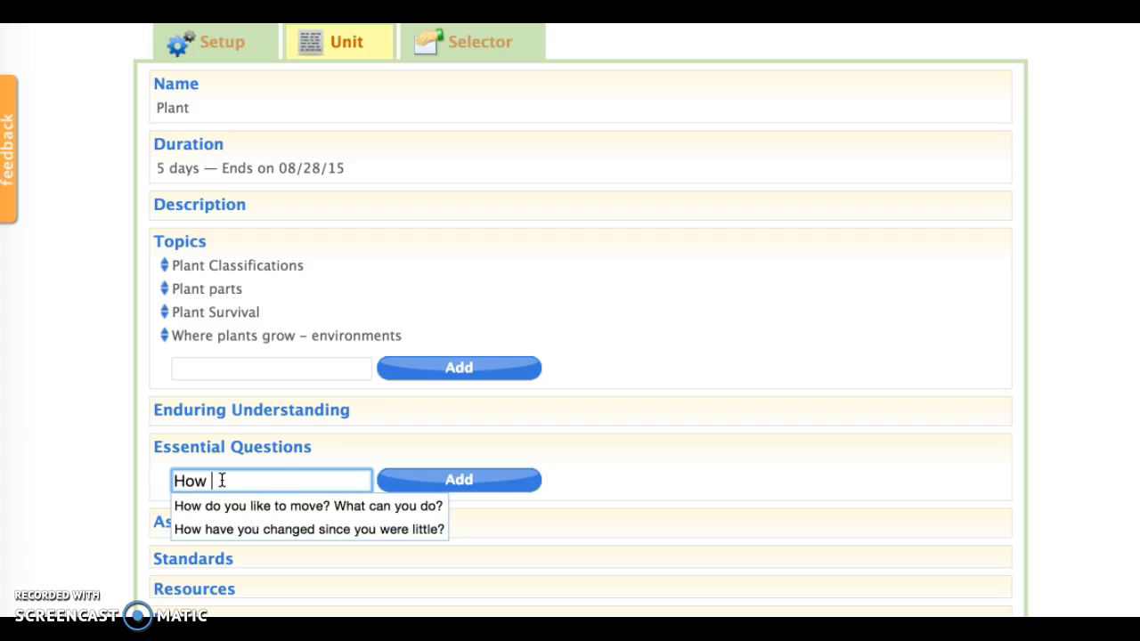
type(" do plants use ")
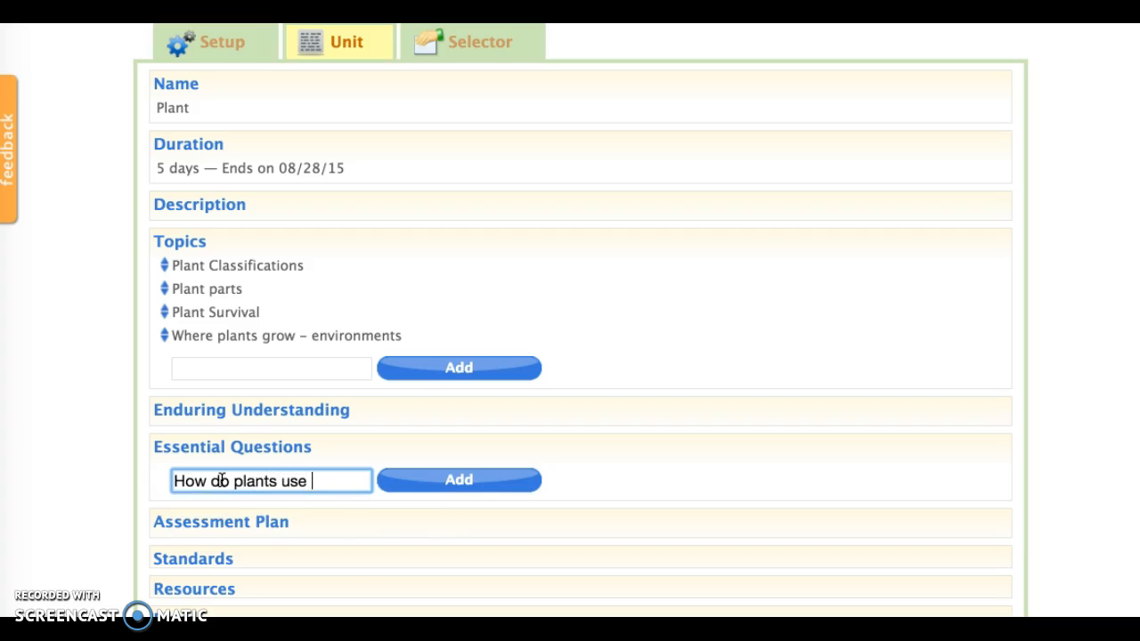
type("their parts t")
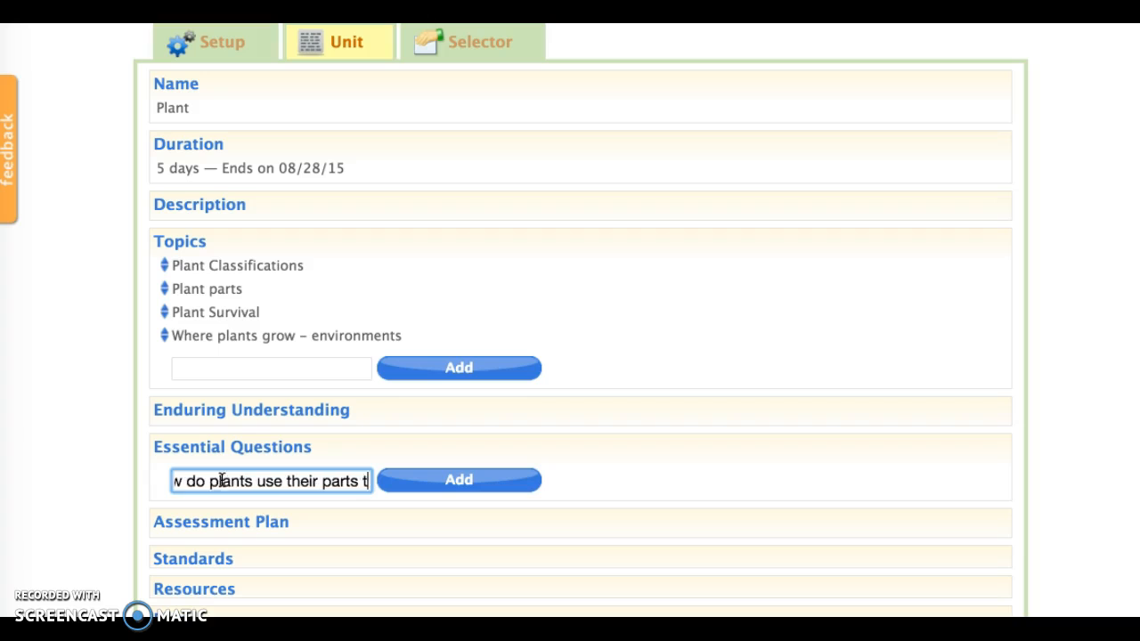
type("o meet their b")
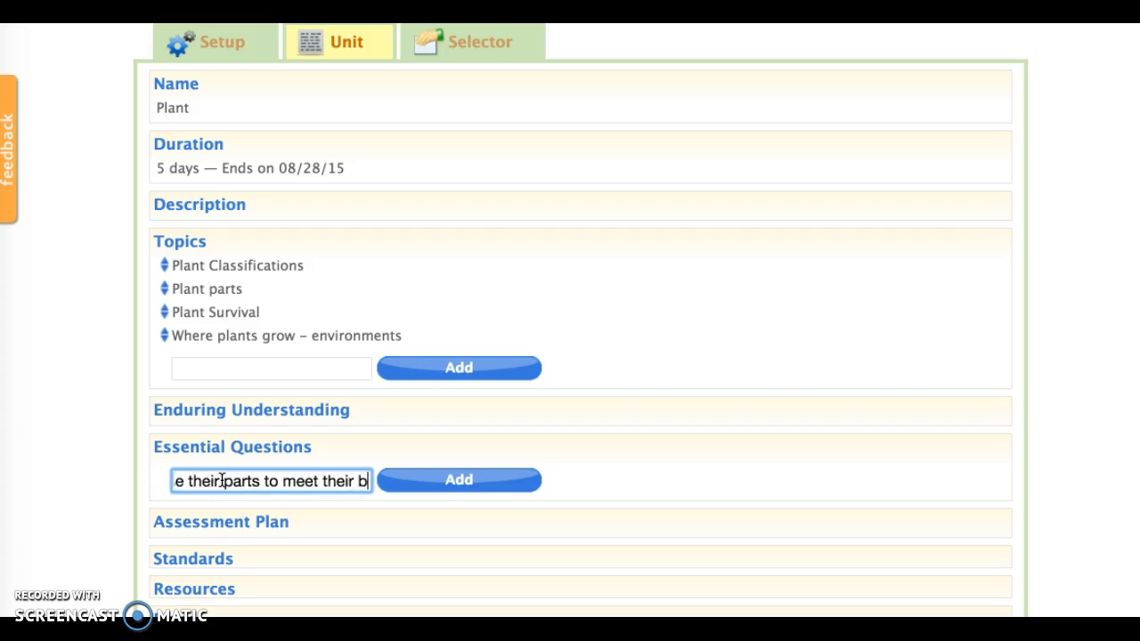
type("asic needs?")
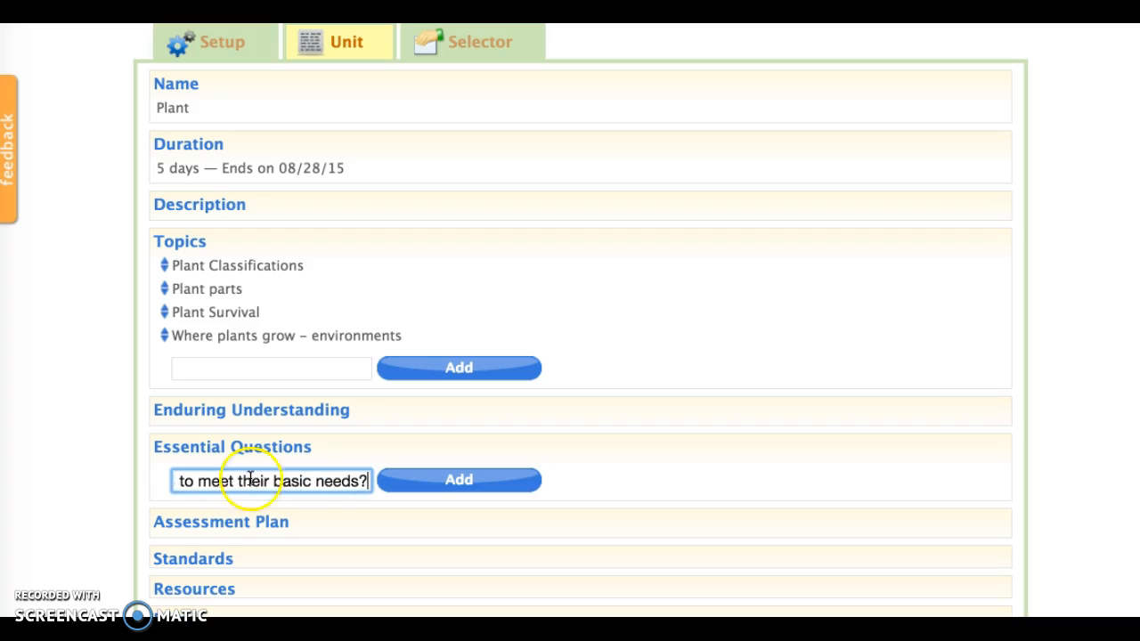
left_click(417, 475)
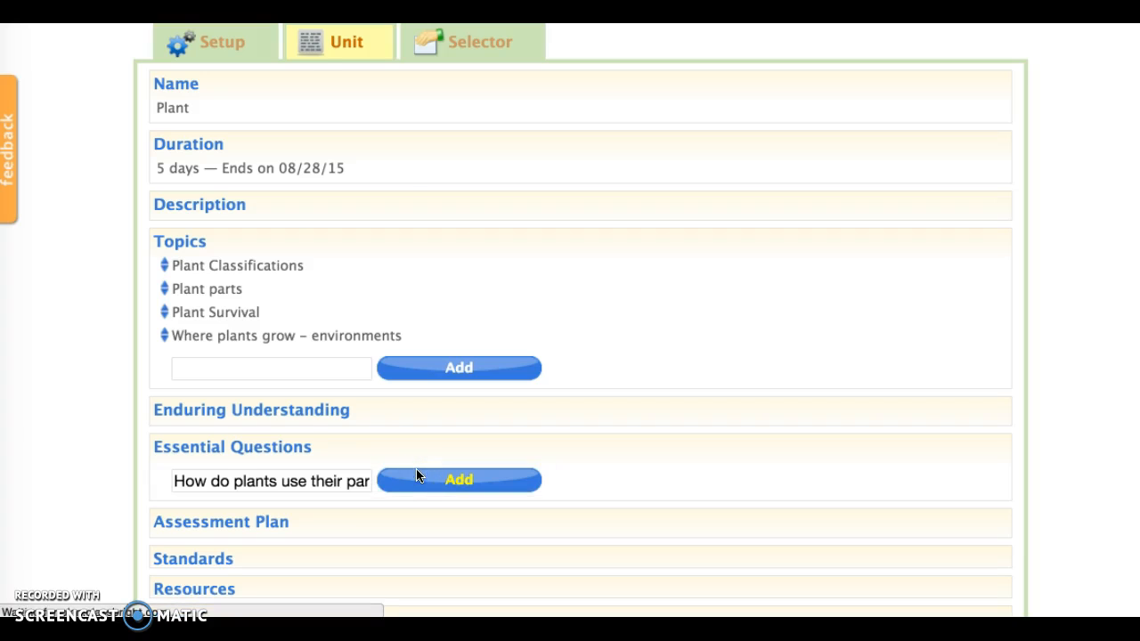
Add a second essential question, "How can we classify plants?", to the Plant unit.
left_click(288, 510)
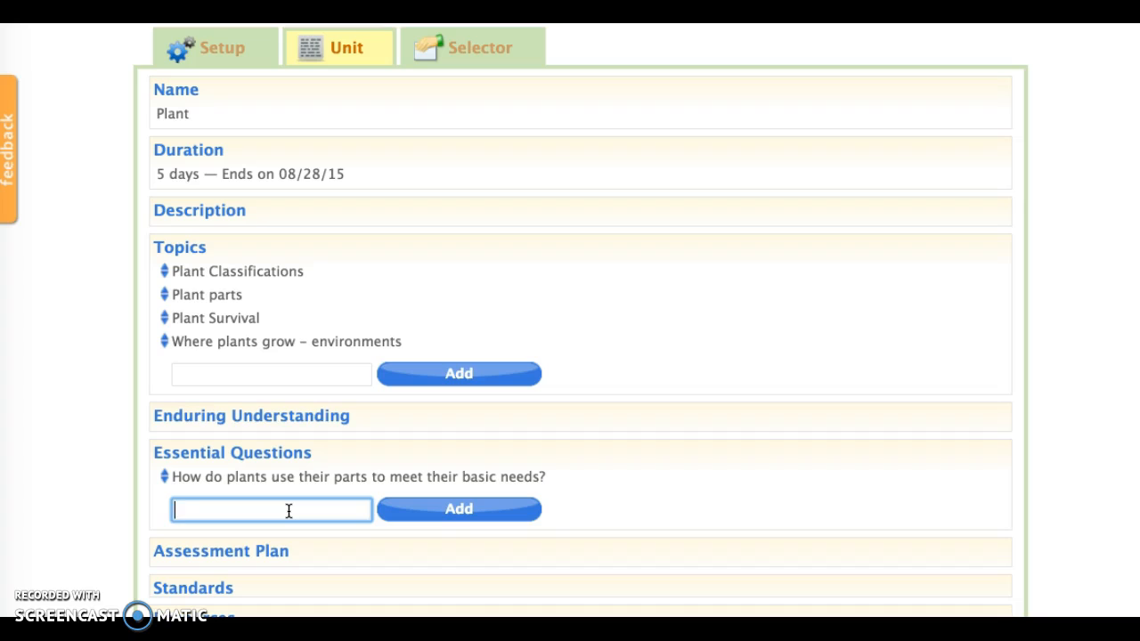
type("How can we clas")
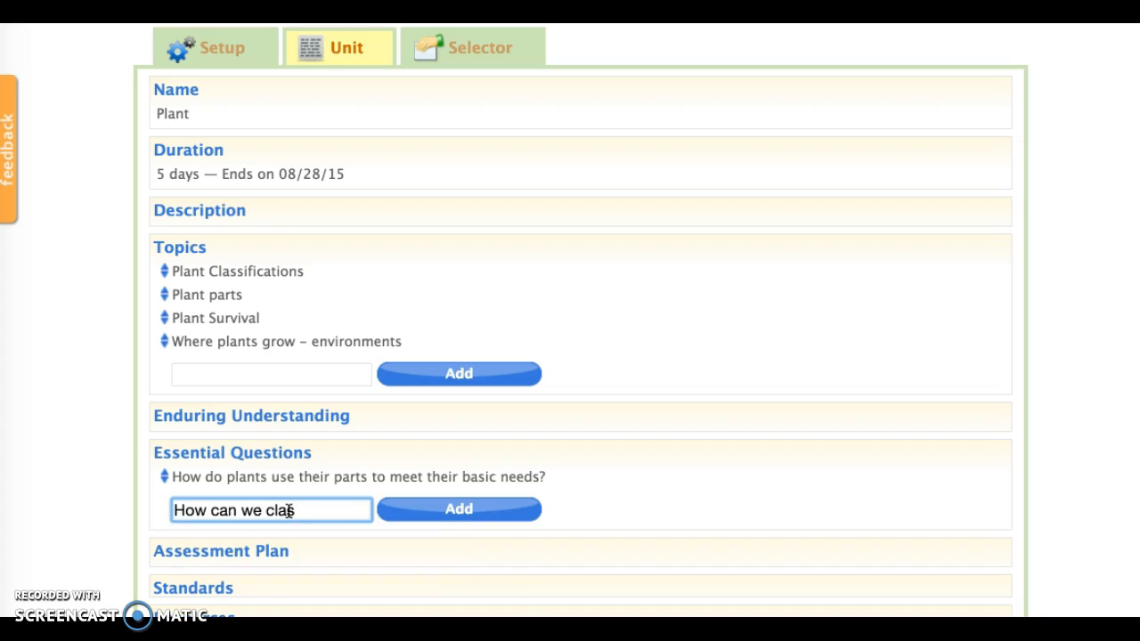
type("sify plants?")
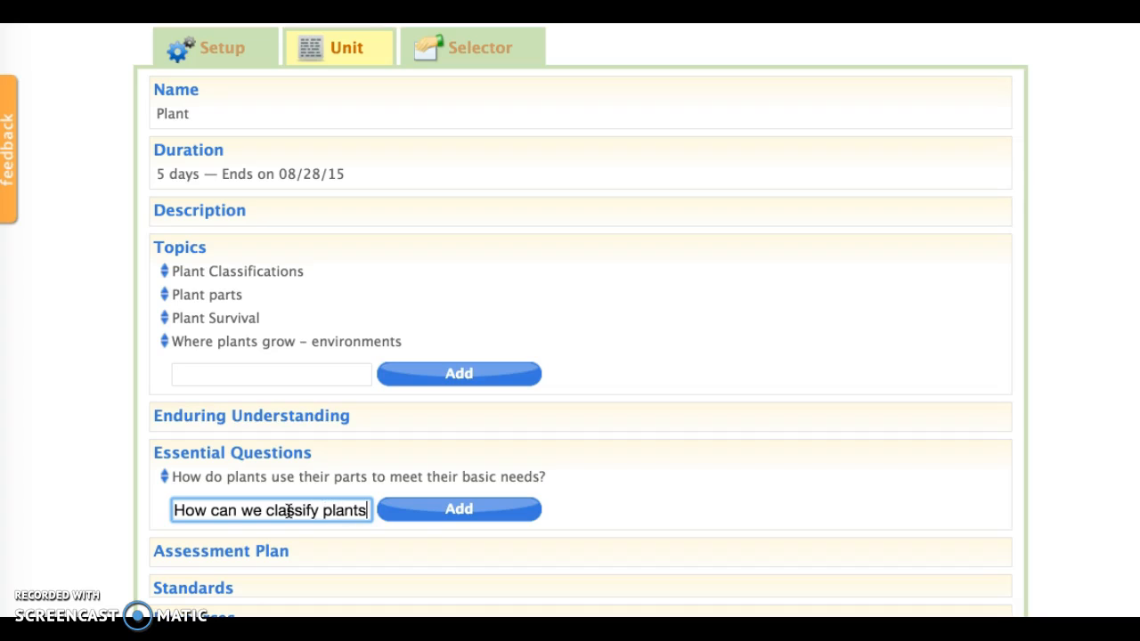
left_click(442, 505)
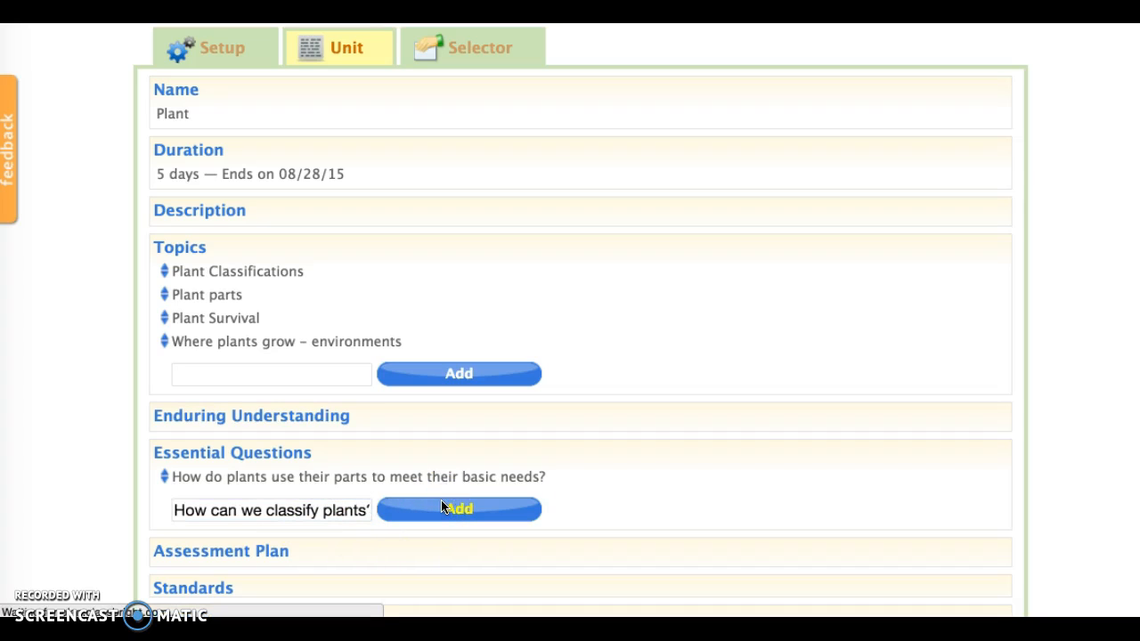
Add a third essential question, "How do plans survive and reproduce in different environments?", to the Plant unit.
scroll(442, 505, "down", 5)
left_click(350, 410)
type("How ")
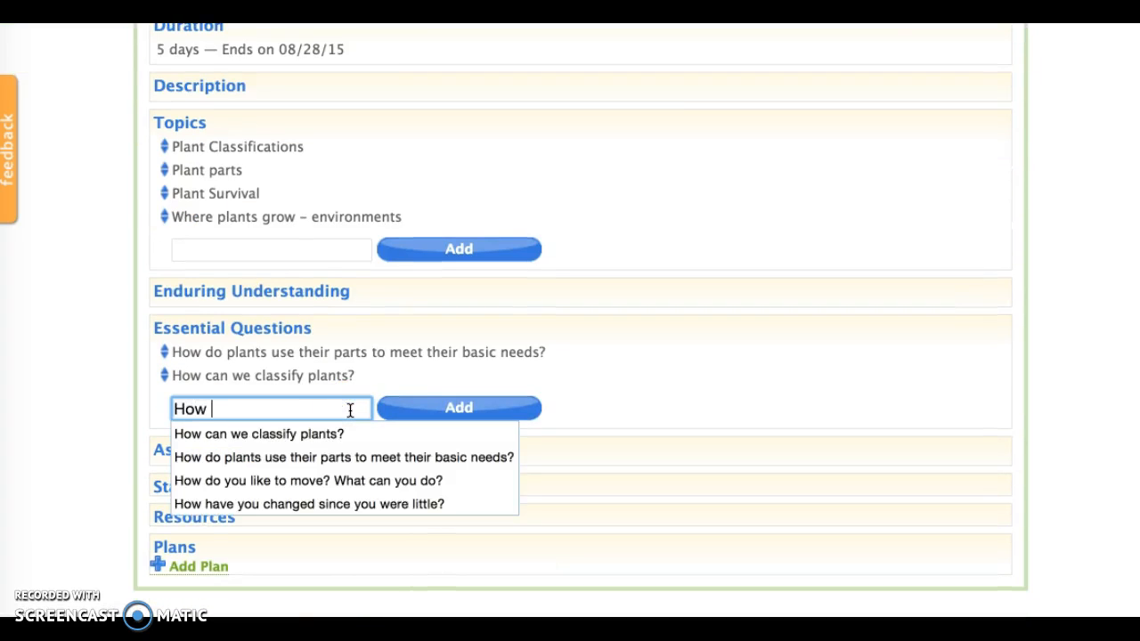
type("do plans survi")
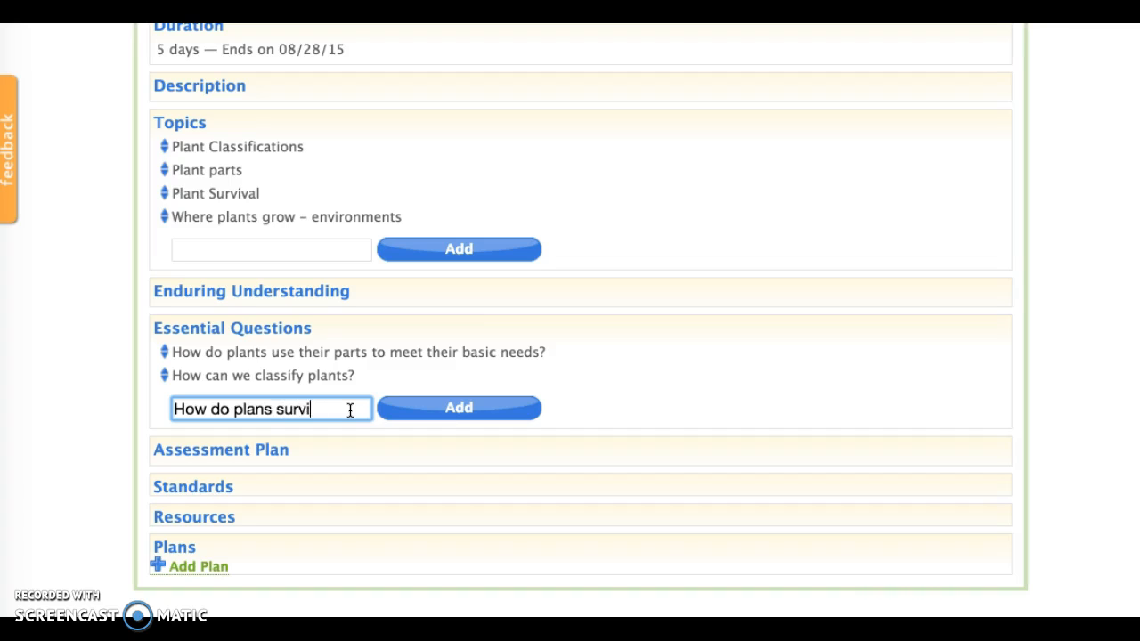
type("ve and repro")
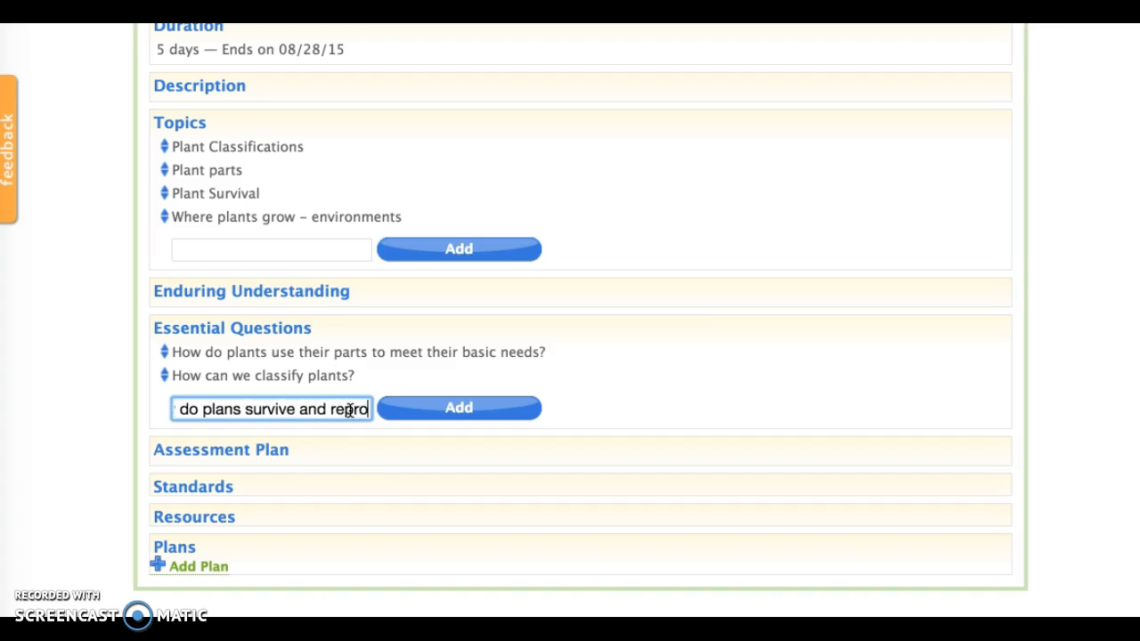
type("duce in differ")
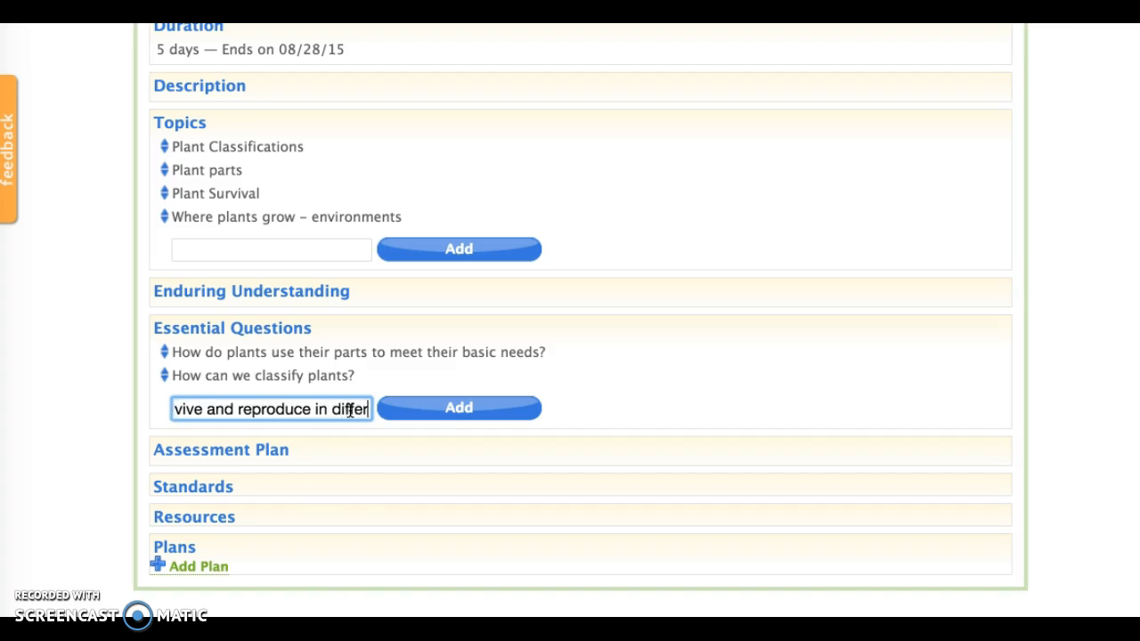
type("ent envi")
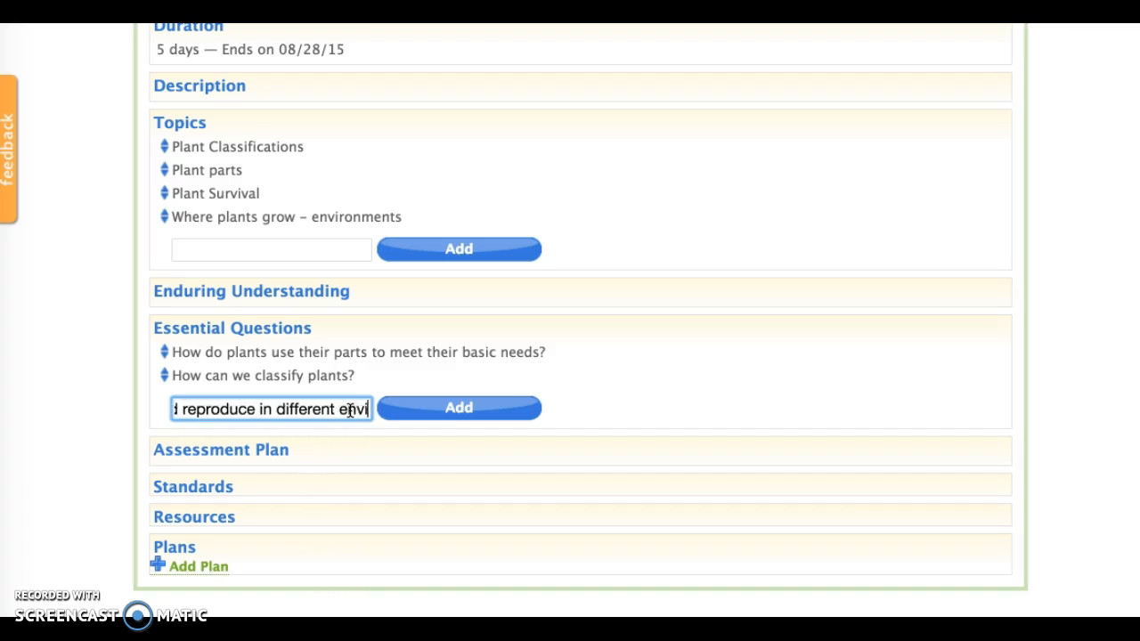
type("ronments?")
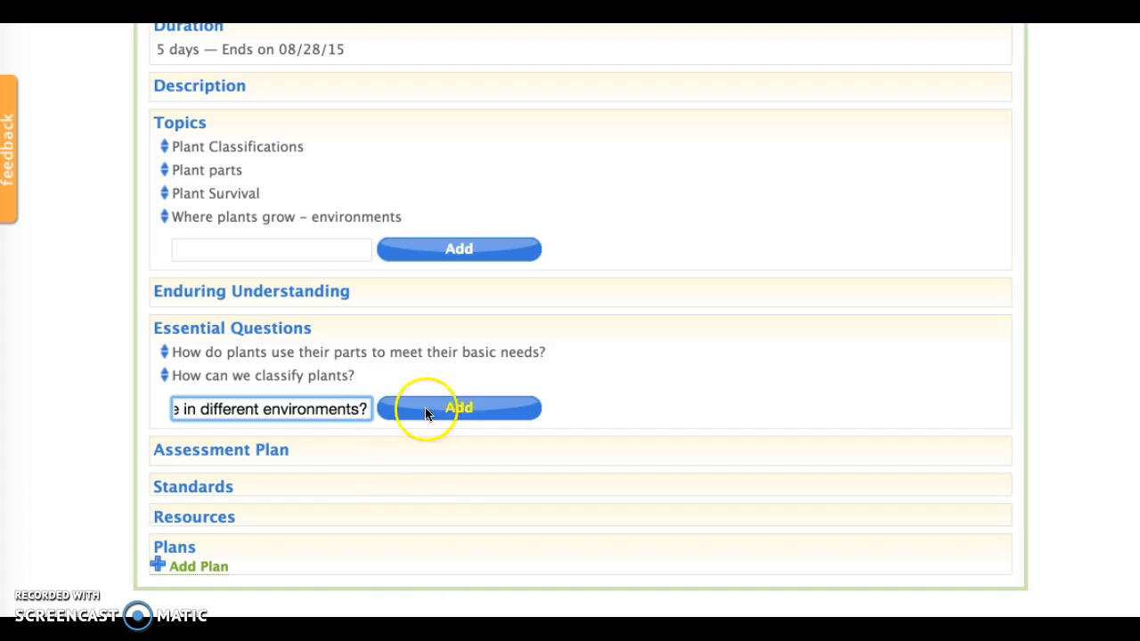
left_click(452, 411)
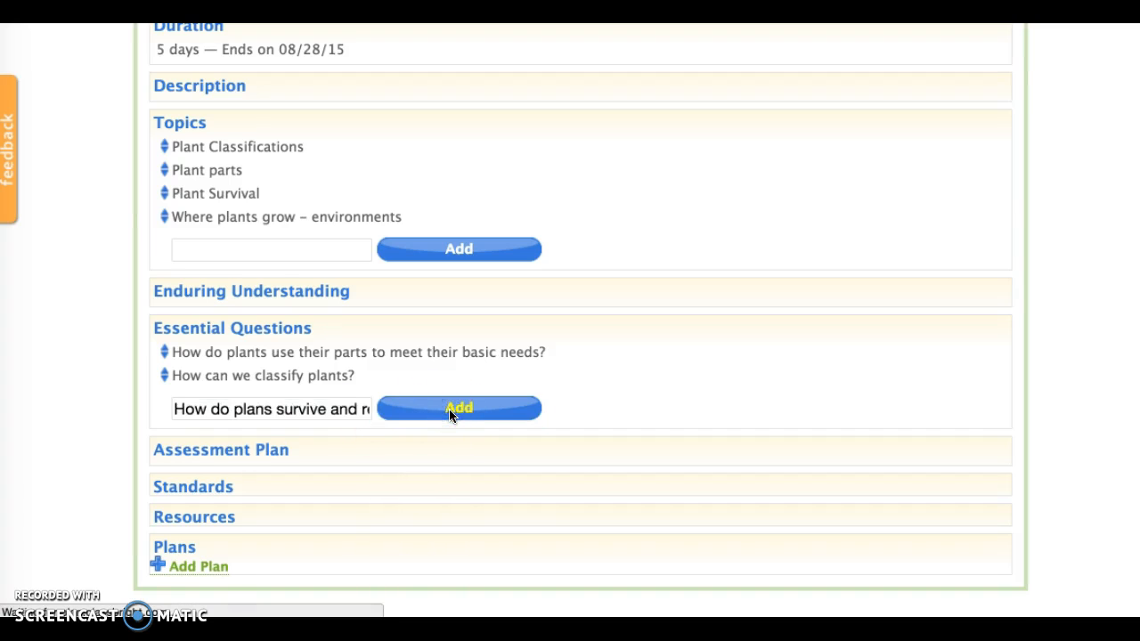
In the Plant unit's setup, enter the assessment plan "Students to write a set of directions telling someone how to care for a houseplant".
scroll(450, 411, "down", 3)
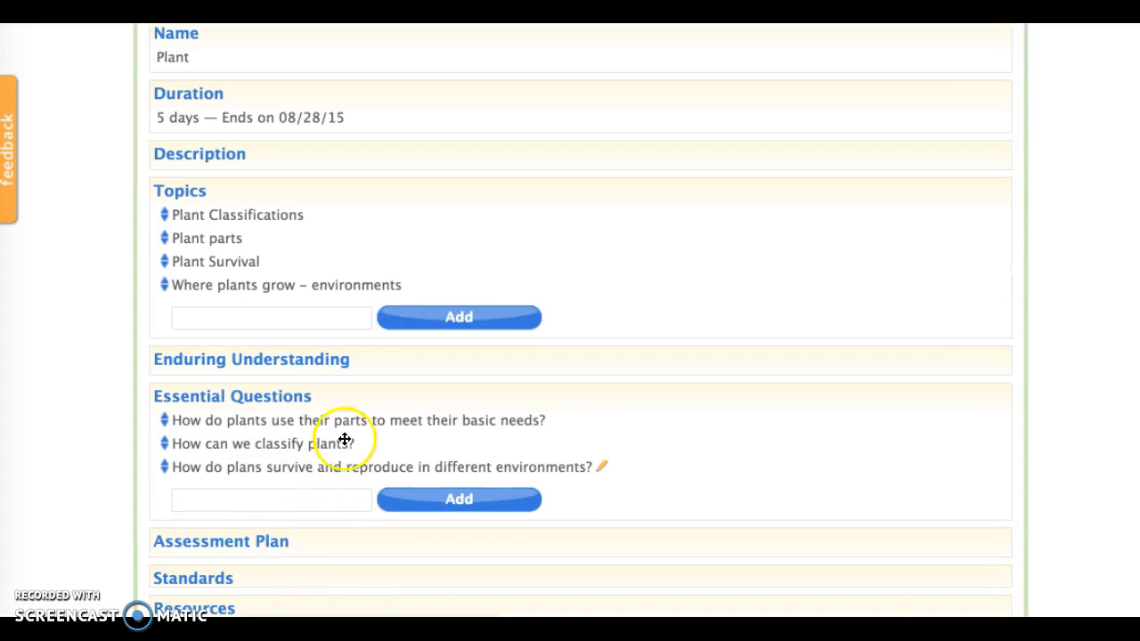
scroll(334, 406, "down", 1)
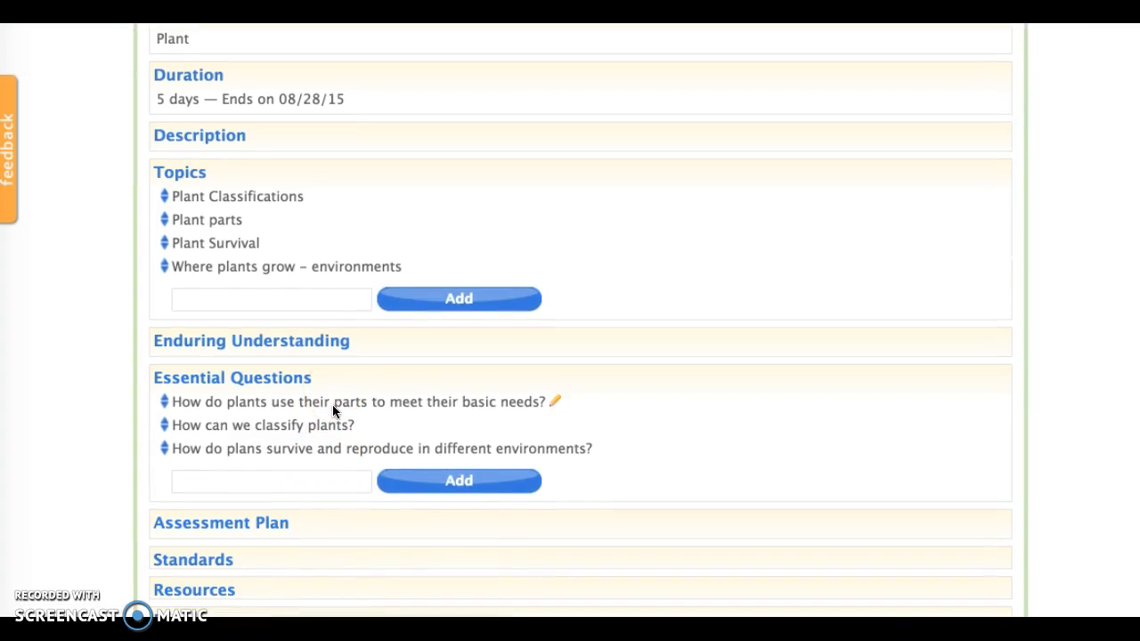
scroll(305, 430, "down", 2)
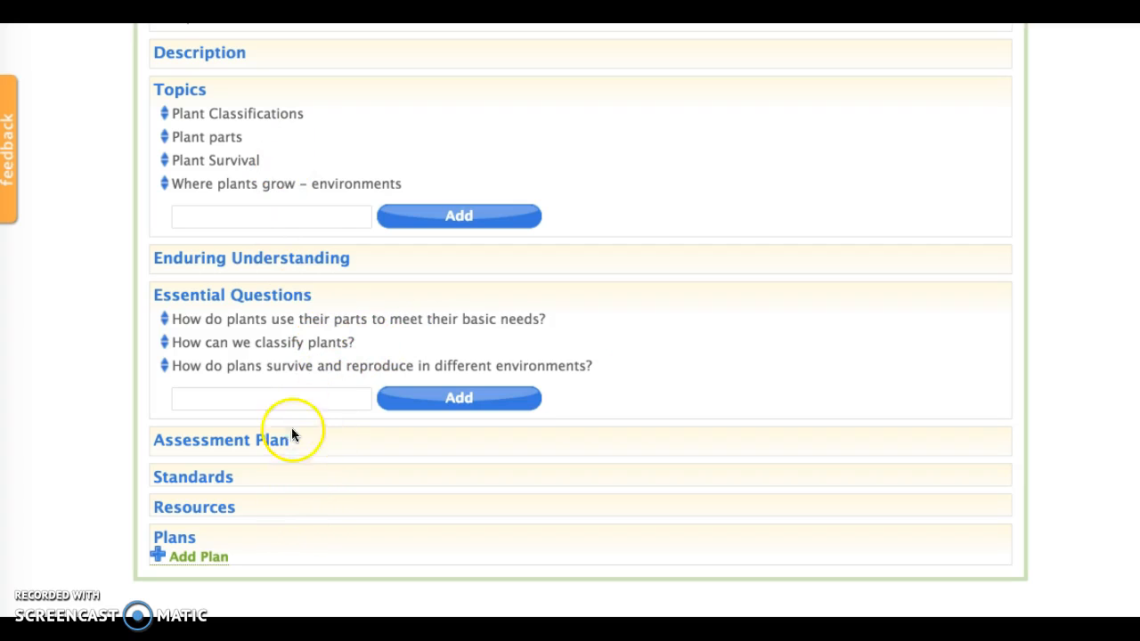
scroll(310, 436, "up", 1)
scroll(310, 435, "up", 5)
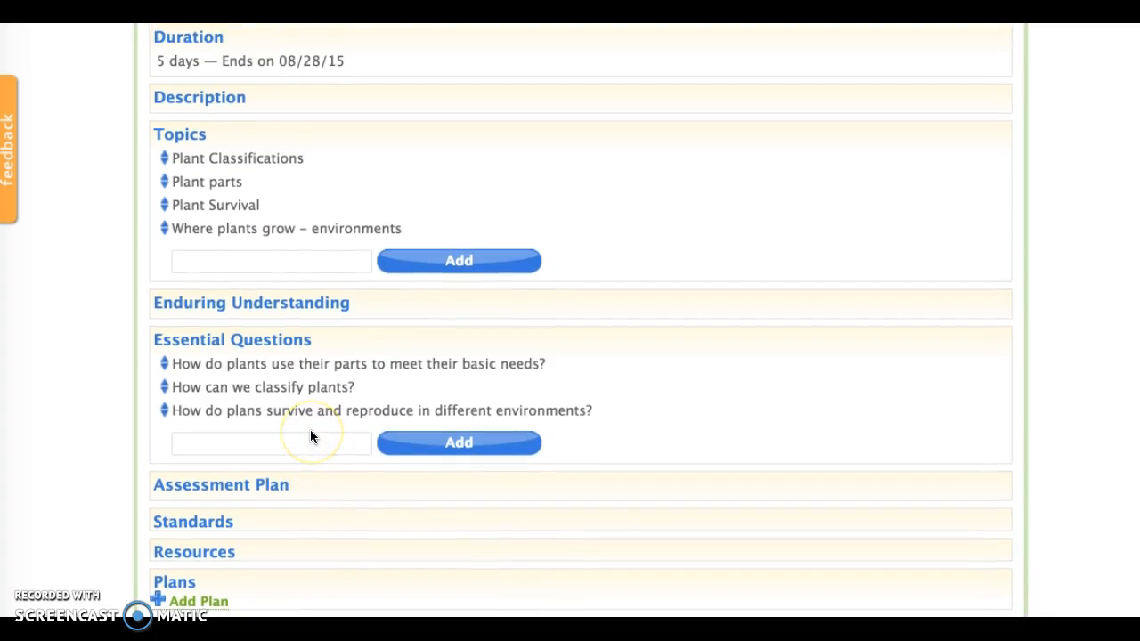
scroll(311, 436, "up", 3)
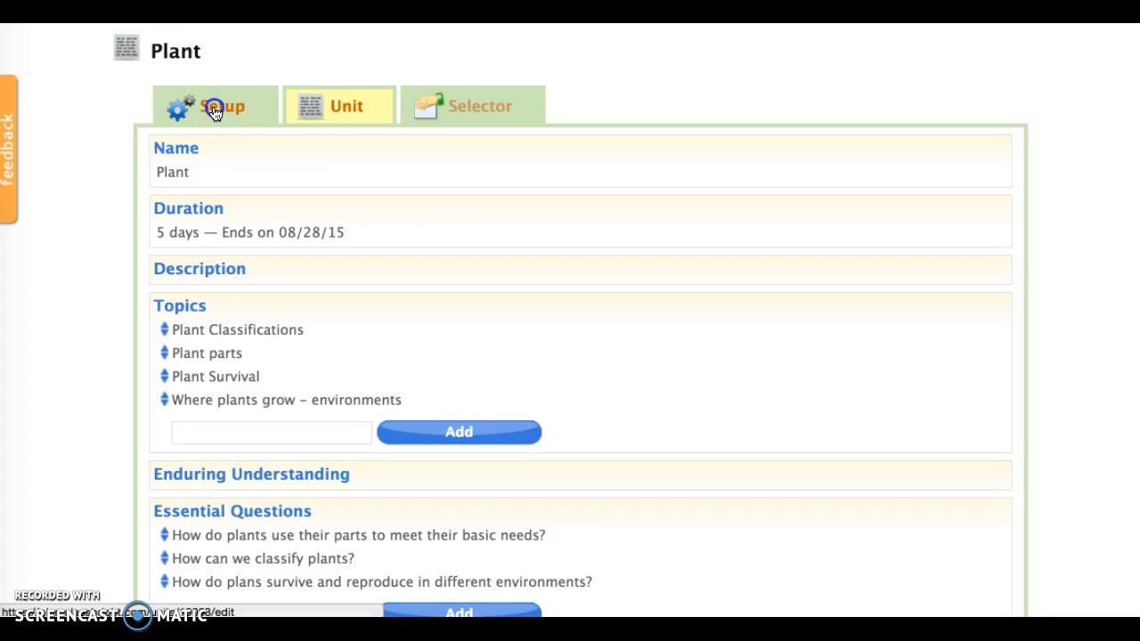
left_click(215, 110)
left_click(408, 344)
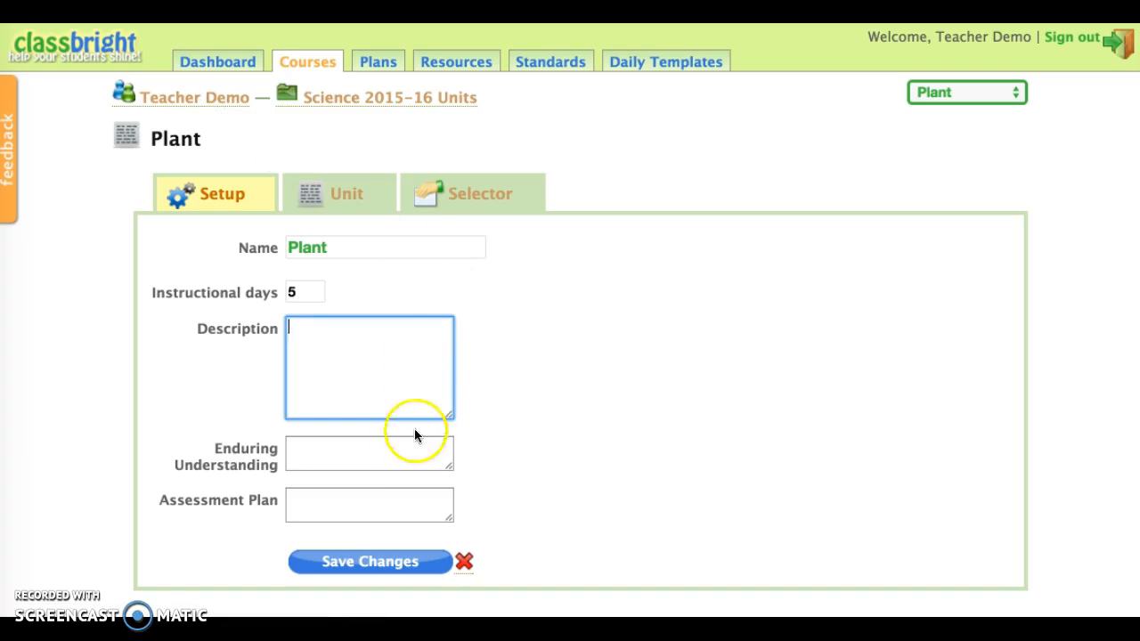
left_click(395, 461)
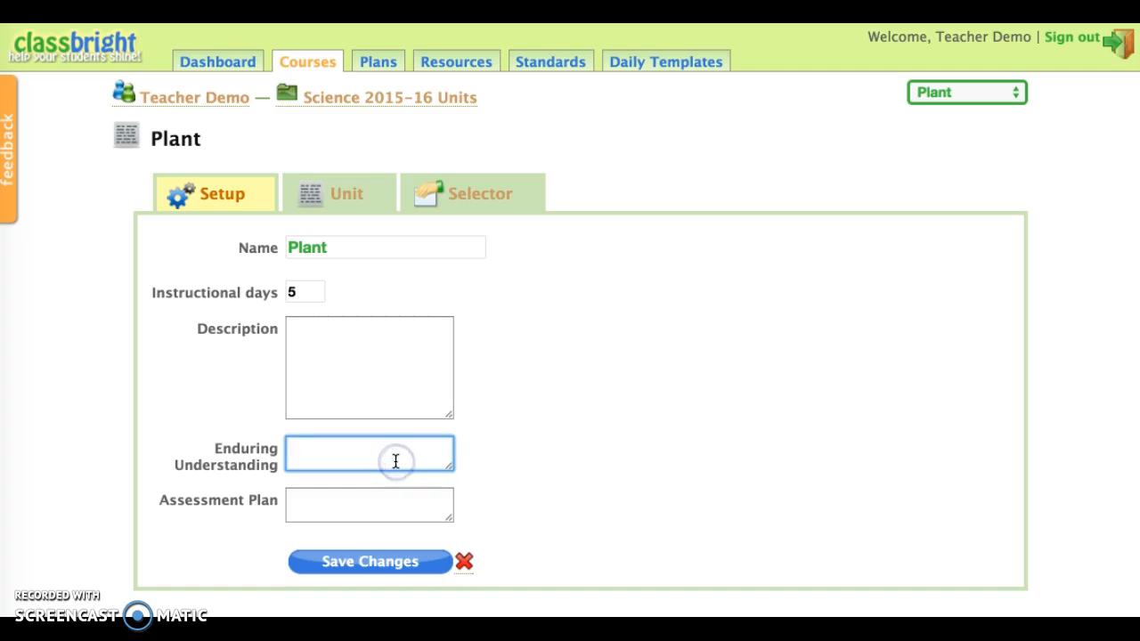
left_click(422, 456)
left_click(405, 509)
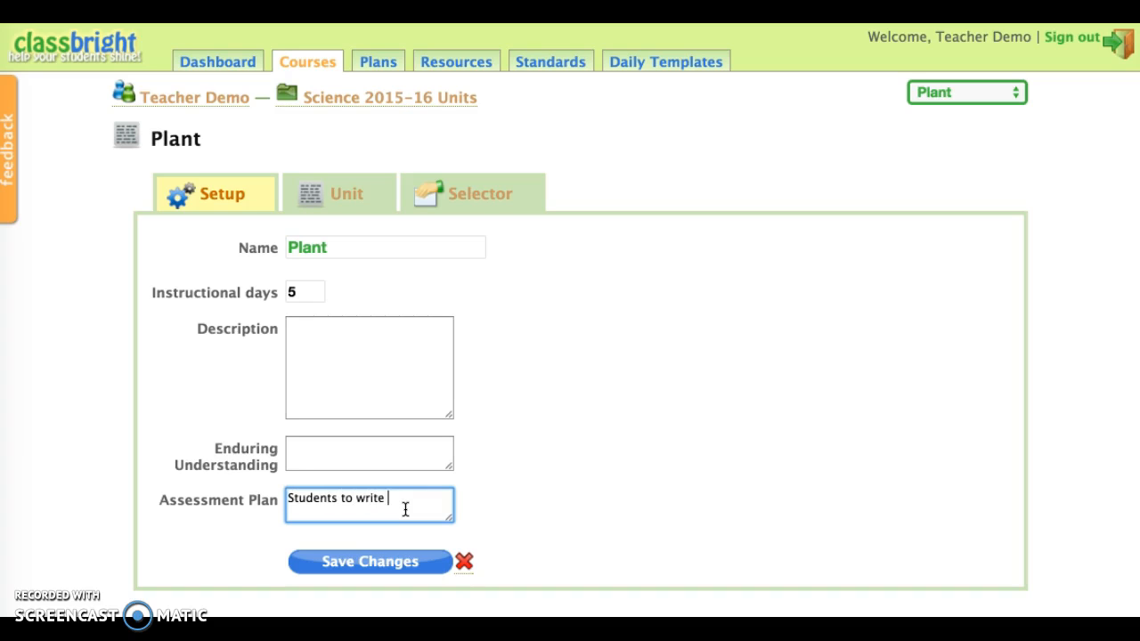
type("irections telling some")
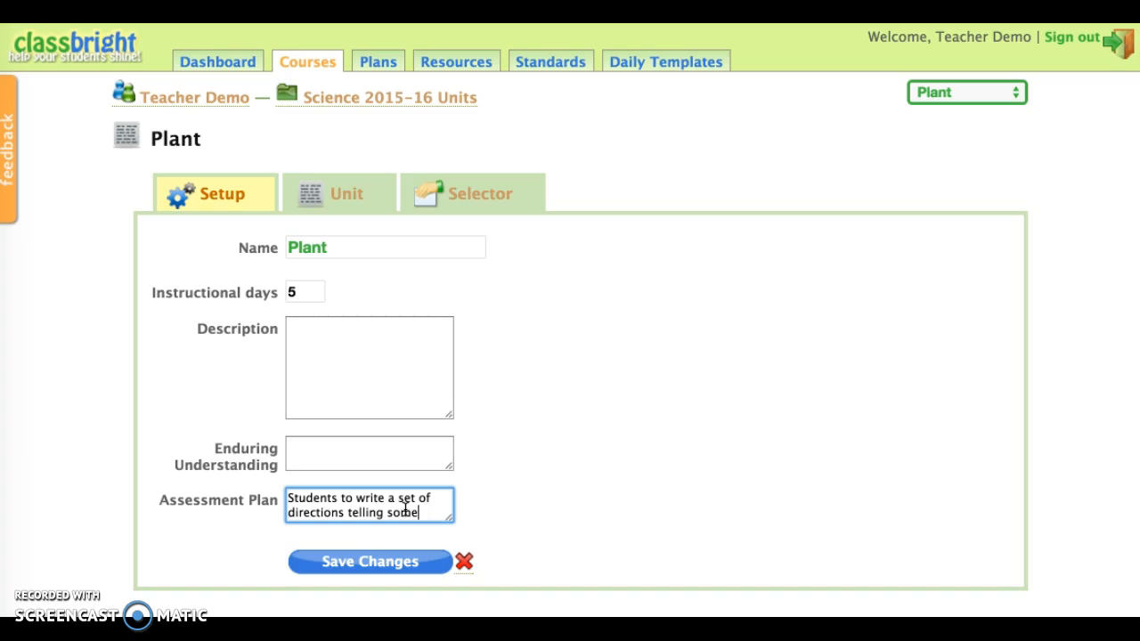
type("one how to car")
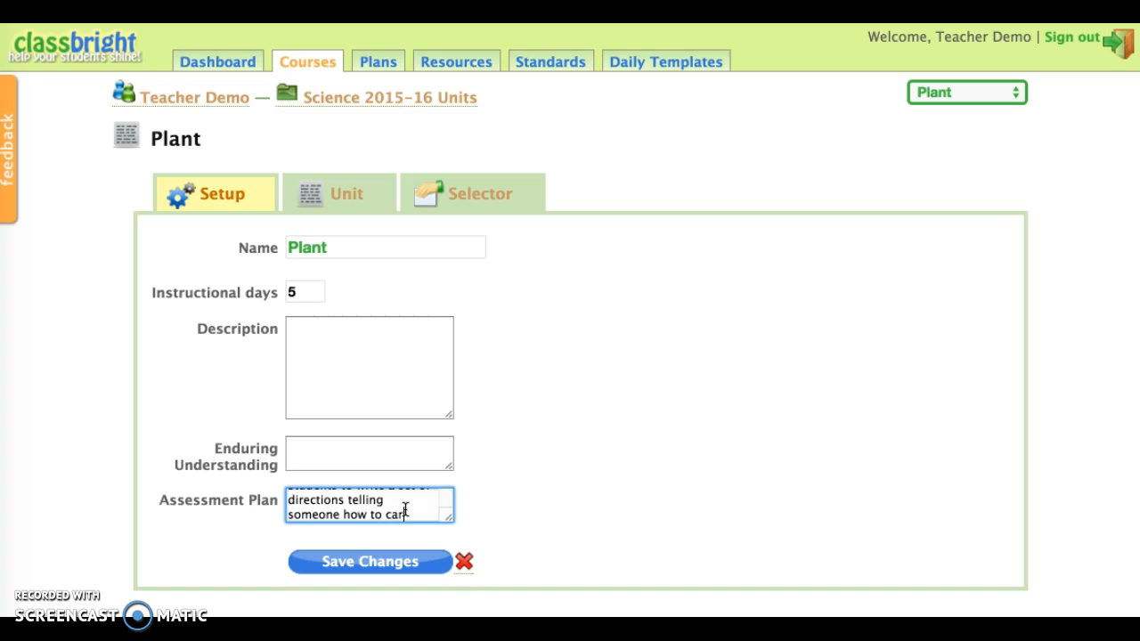
type("a")
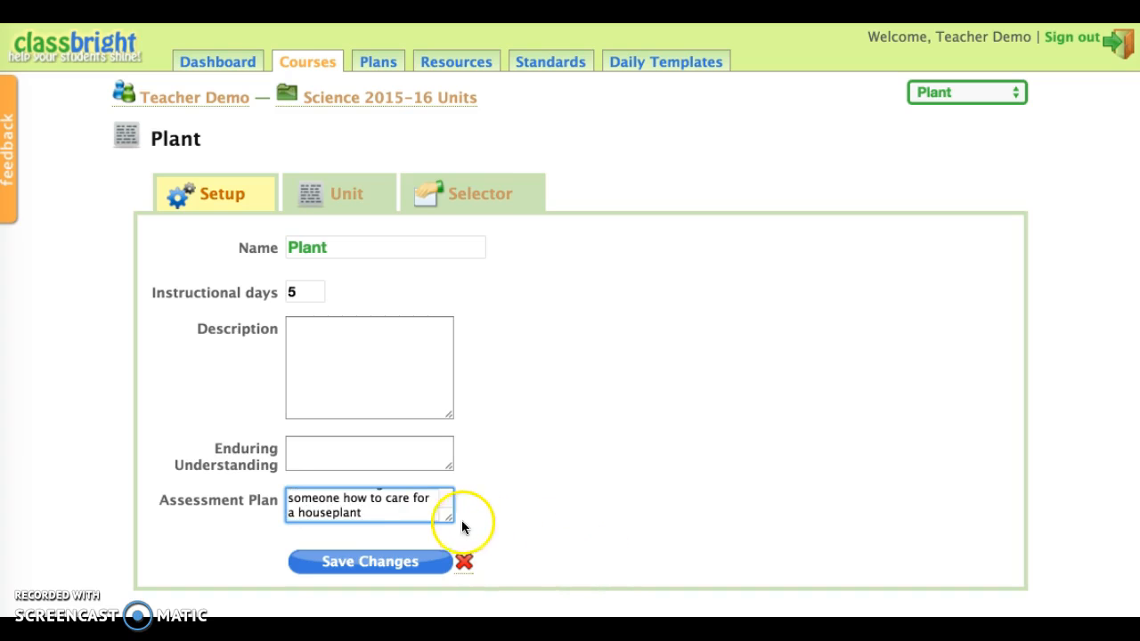
type(" houseplant")
Widen the assessment plan box so the whole text fits on one line, and save the unit's changes.
key("super+a")
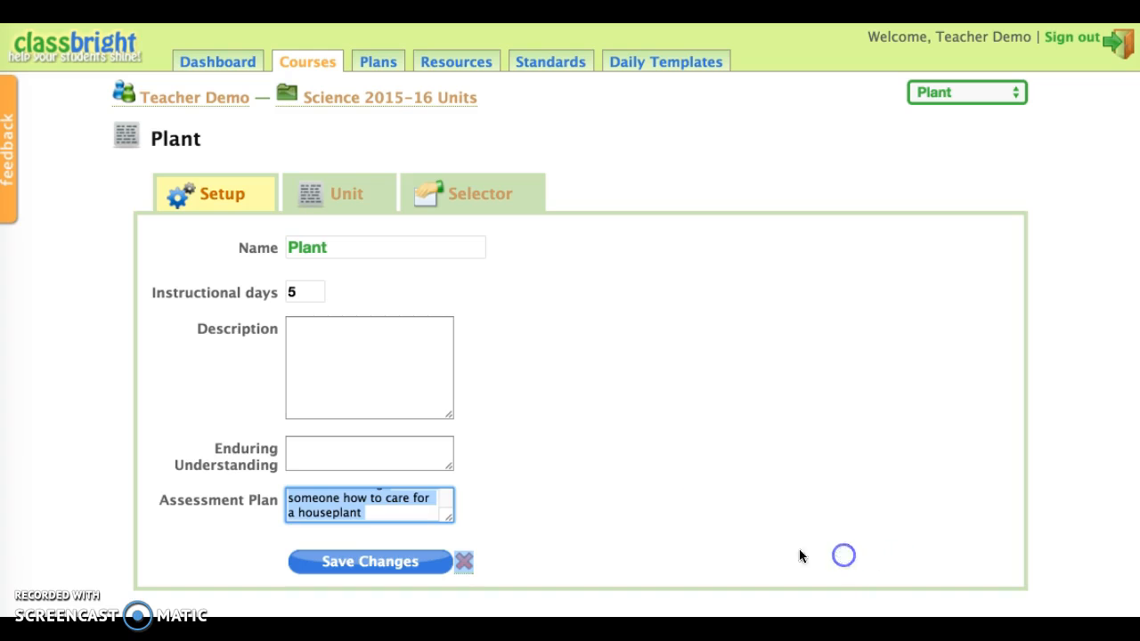
left_click(675, 469)
left_click_drag(449, 517, 828, 529)
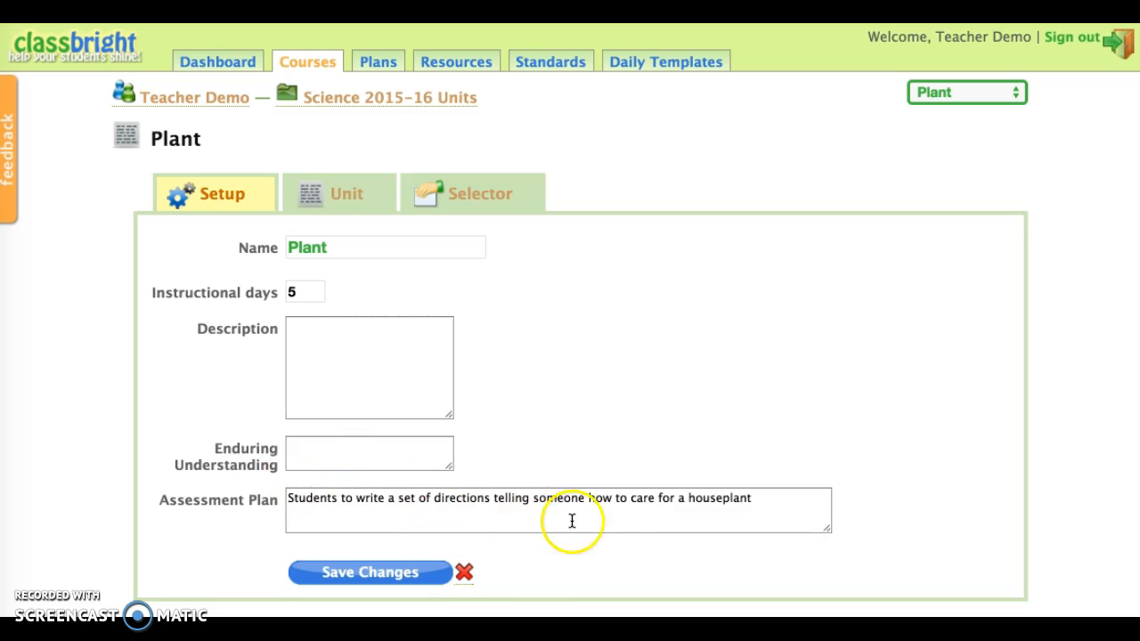
scroll(636, 465, "down", 2)
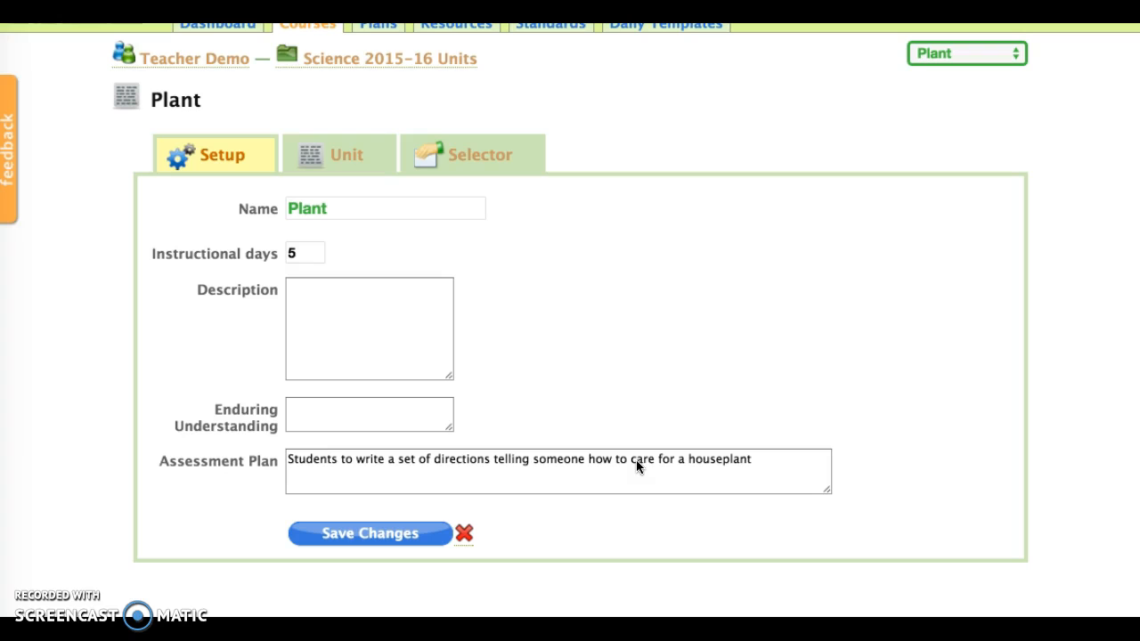
left_click(385, 539)
left_click(393, 539)
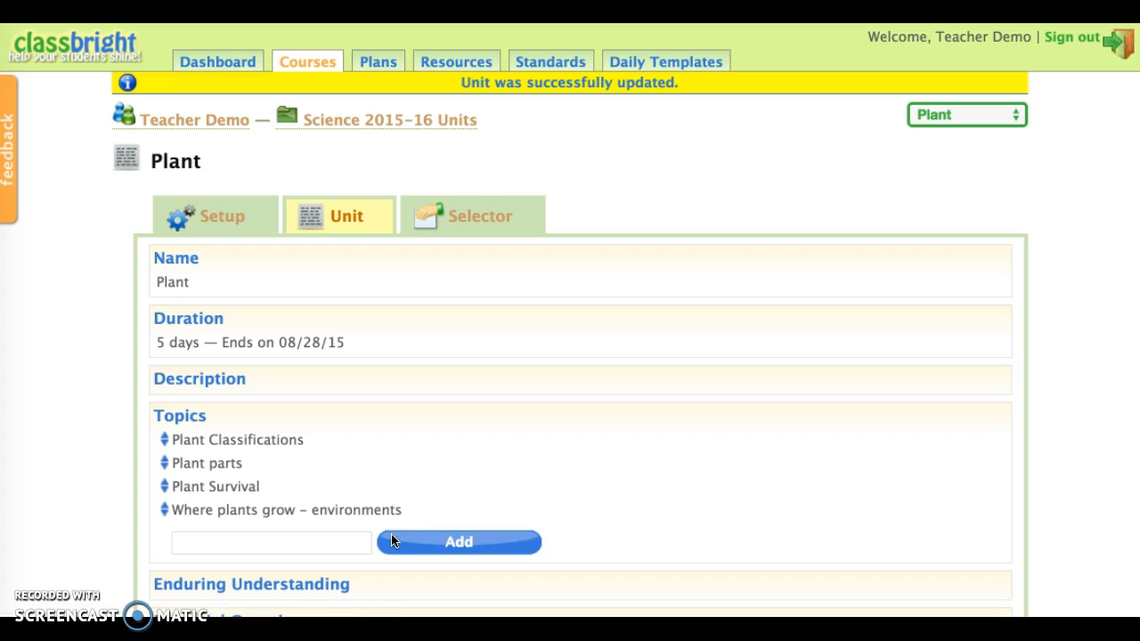
Review the Plant unit's sections, from topics and essential questions to the assessment plan, standards, resources and plans.
scroll(392, 540, "down", 5)
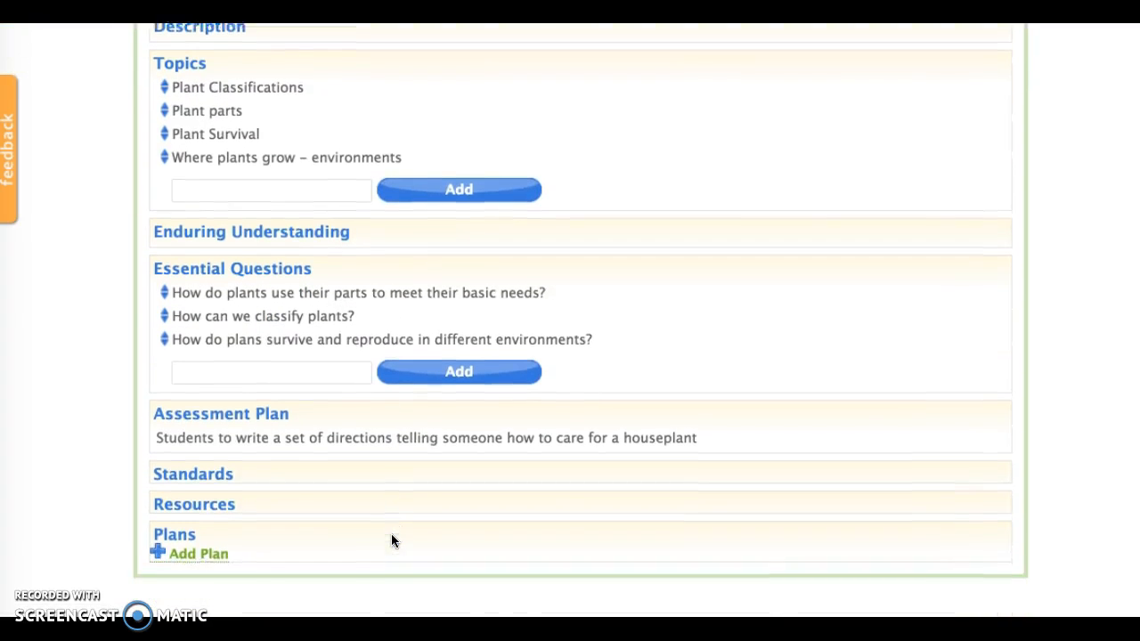
left_click(189, 376)
mouse_move(314, 295)
scroll(314, 295, "up", 2)
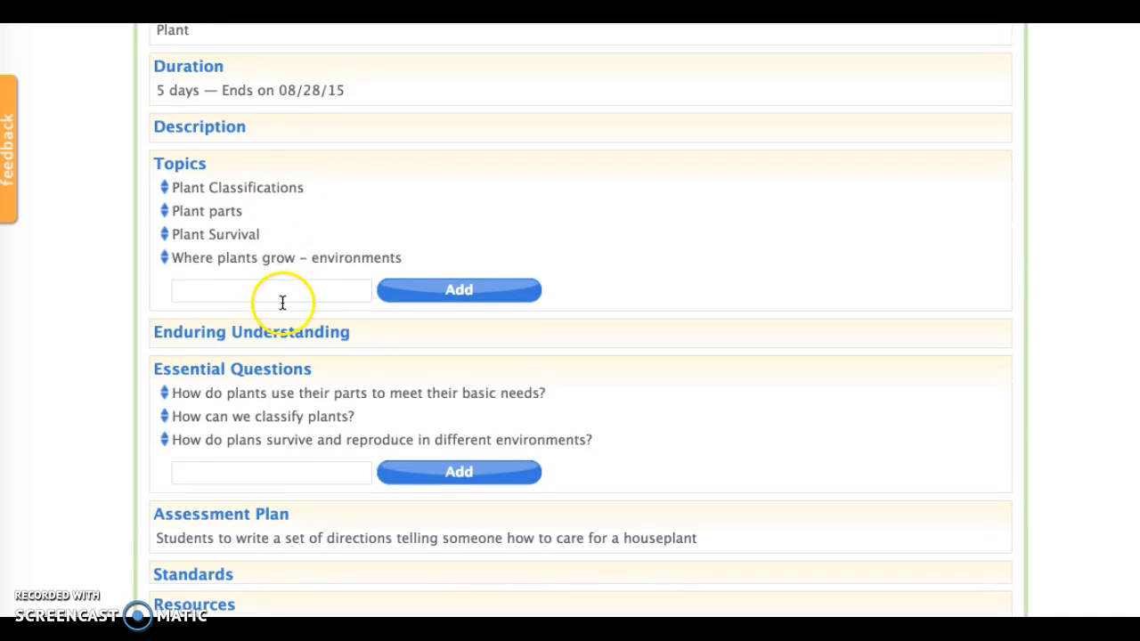
scroll(282, 304, "down", 2)
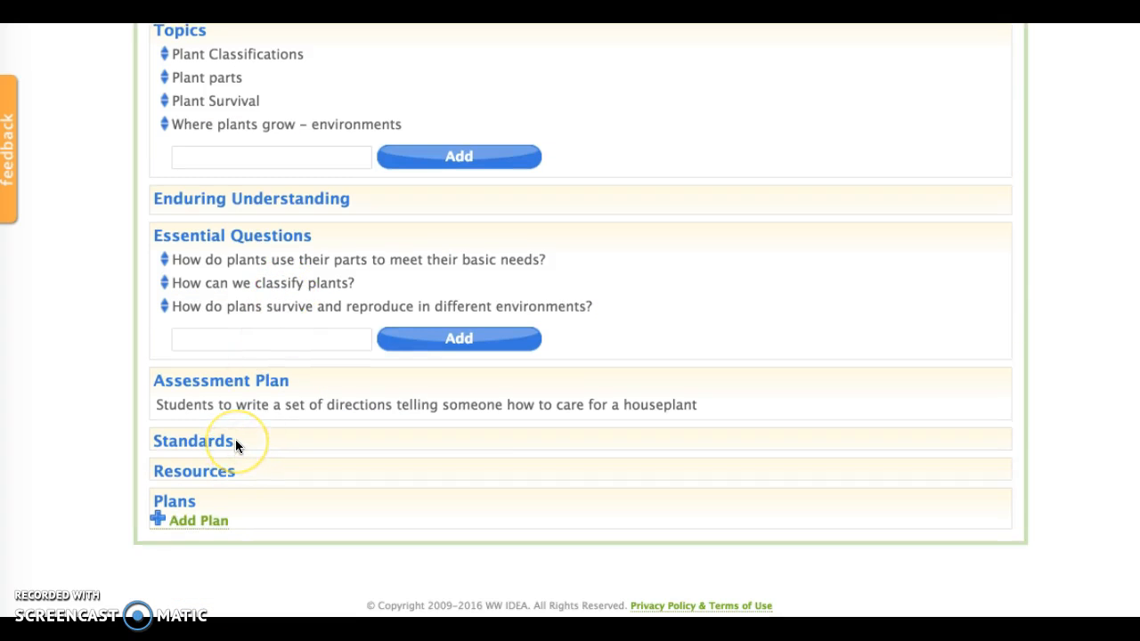
scroll(236, 442, "up", 3)
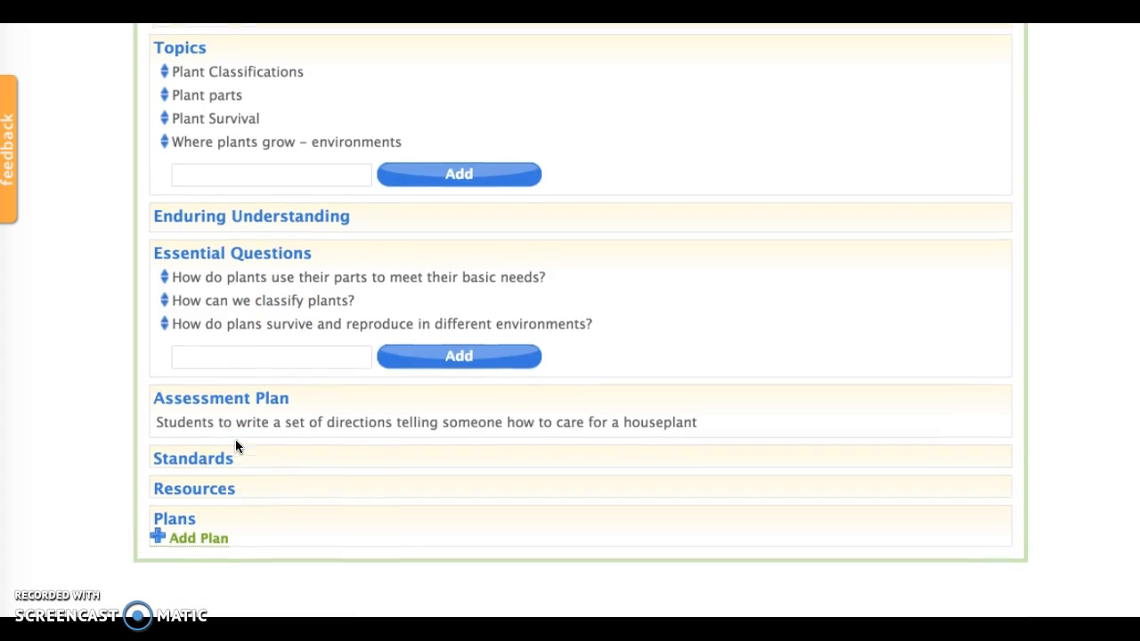
scroll(236, 445, "down", 1)
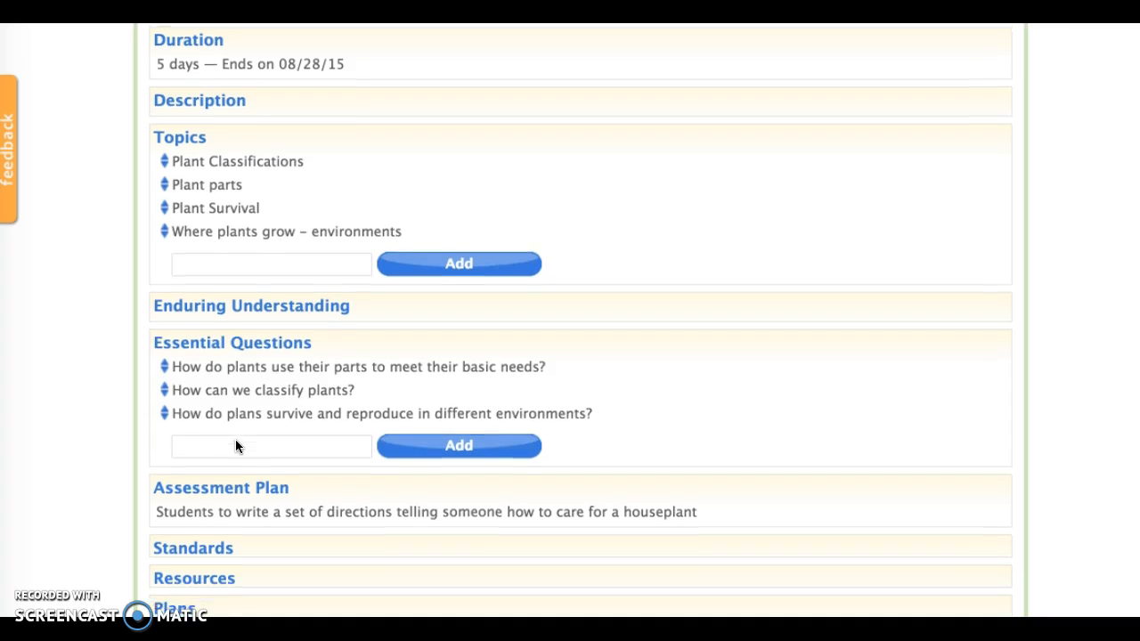
scroll(235, 446, "up", 2)
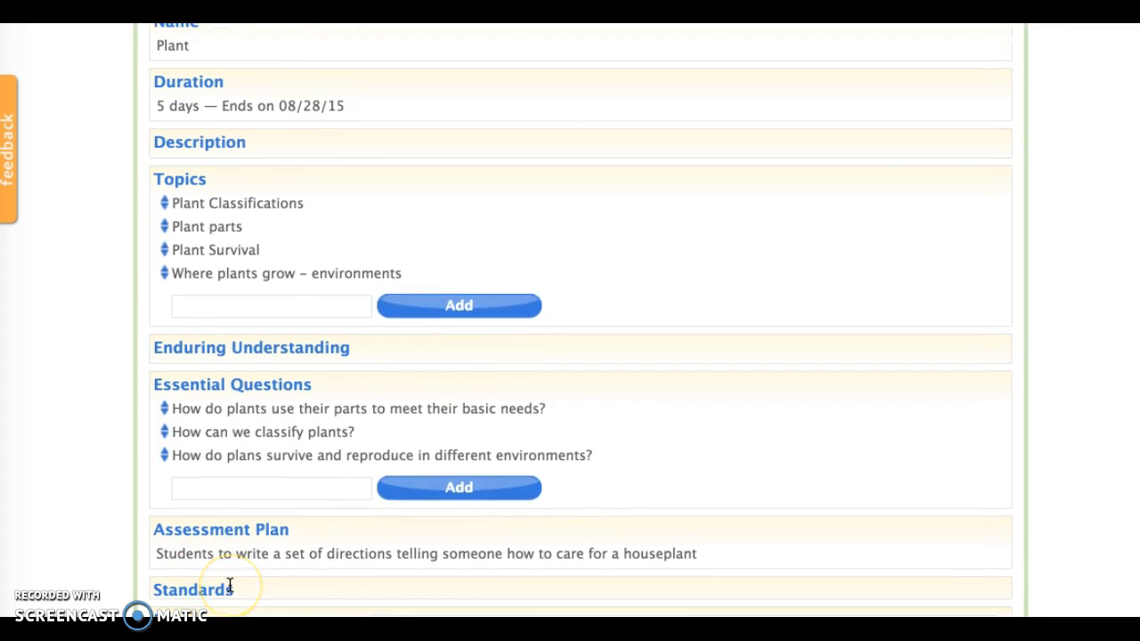
scroll(230, 586, "up", 3)
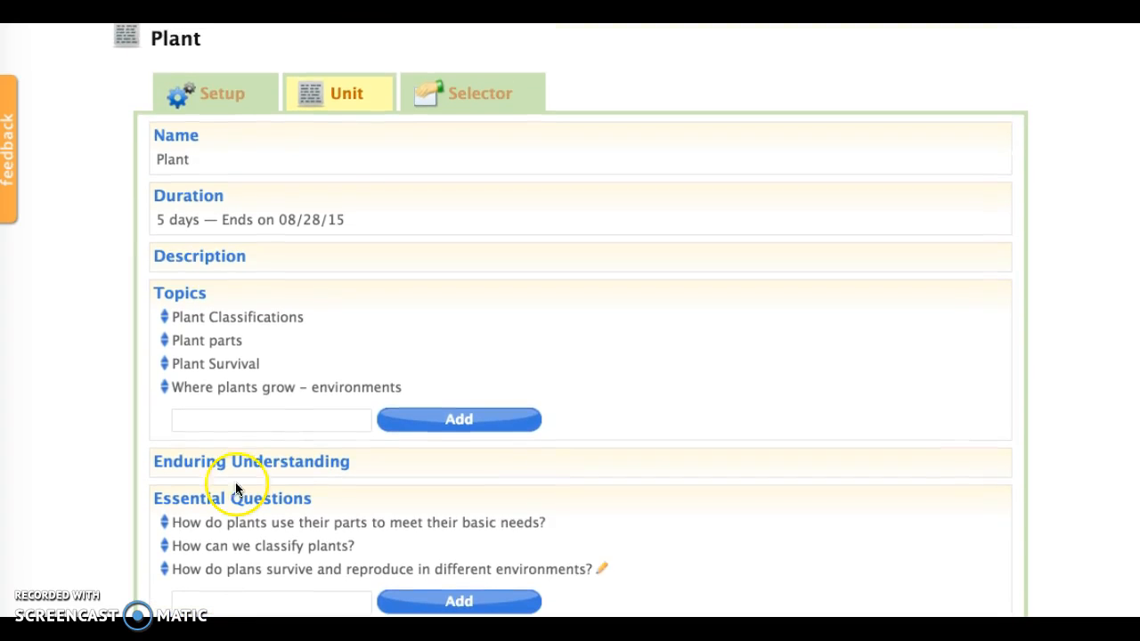
Filter all available standards for the Plant unit by provider Alaska GLEs, content area Science, domain C1 Concepts of Life Science and grade 3.
left_click(500, 103)
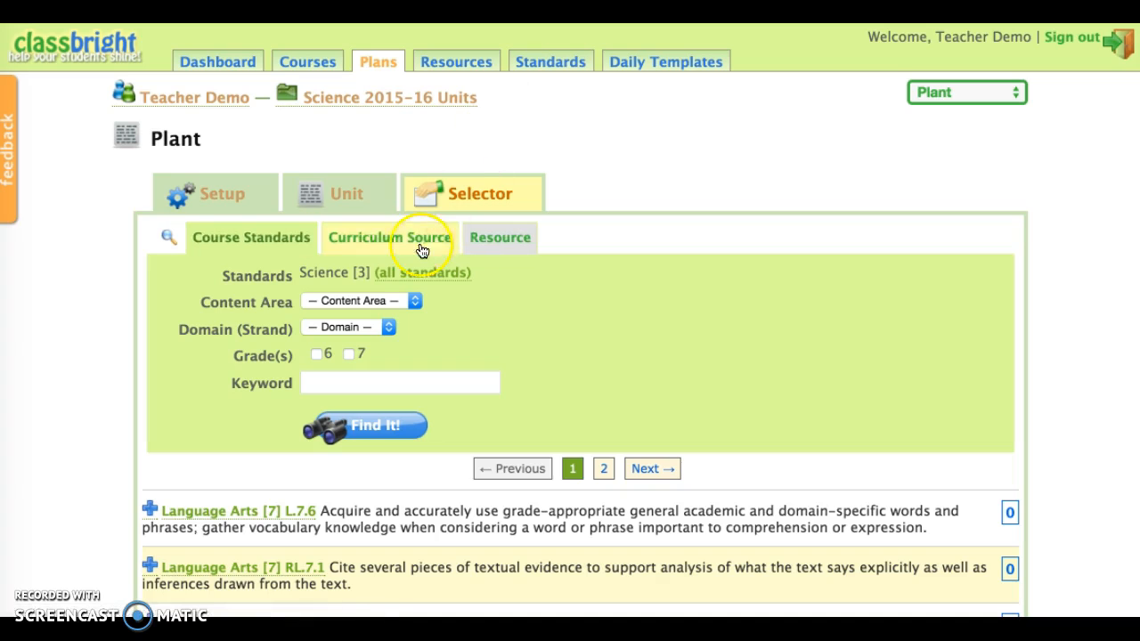
left_click(392, 274)
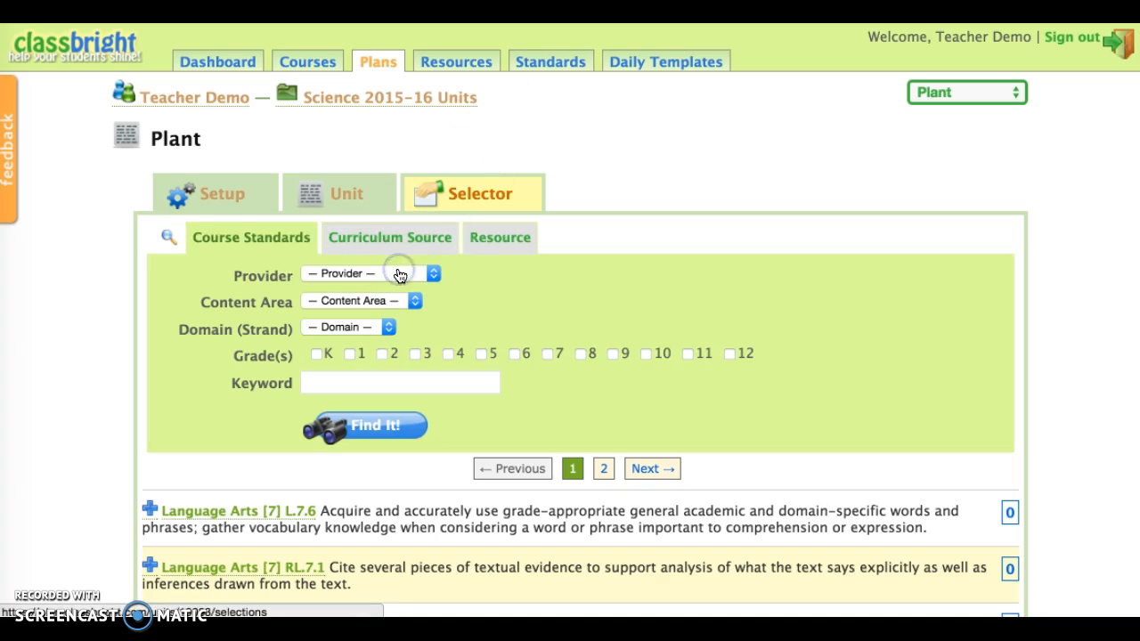
left_click(398, 273)
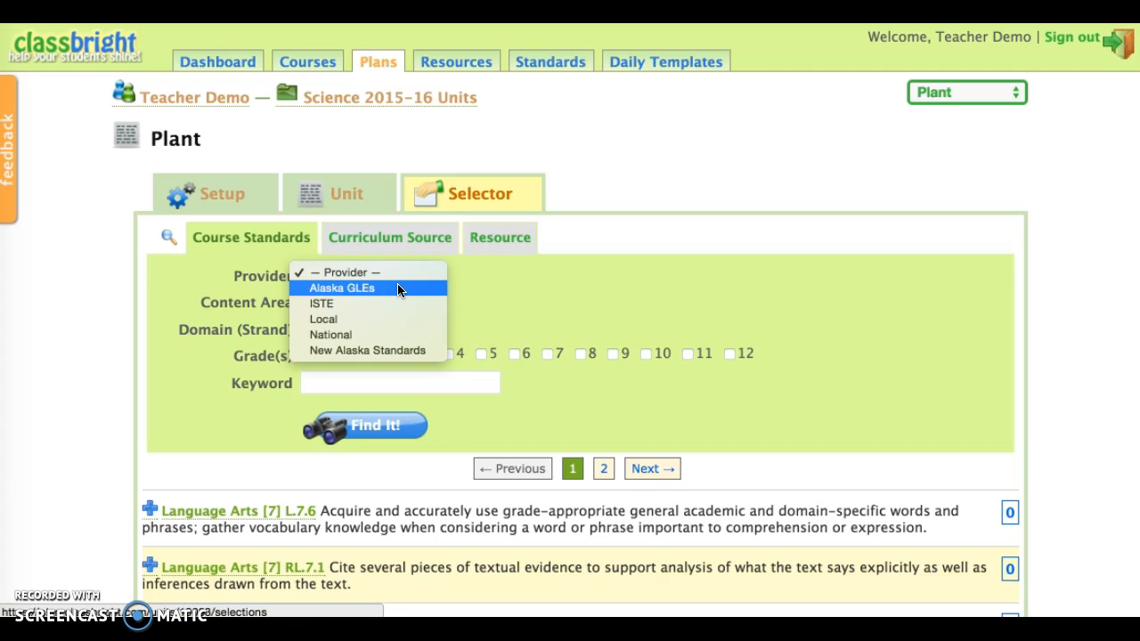
left_click(398, 286)
left_click(397, 301)
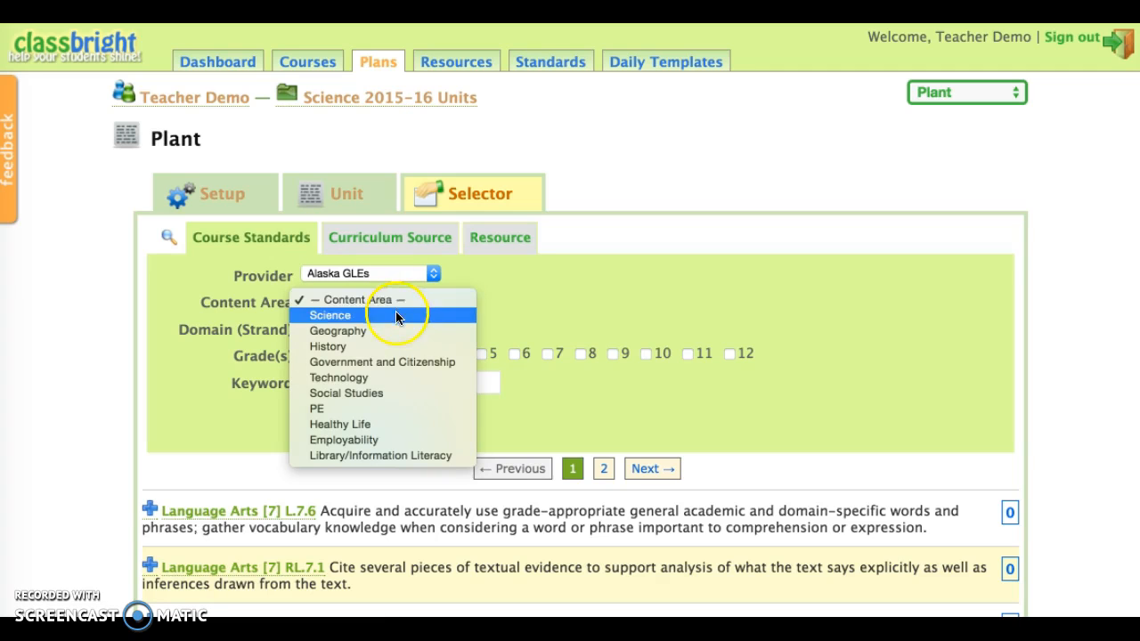
left_click(396, 314)
left_click(393, 327)
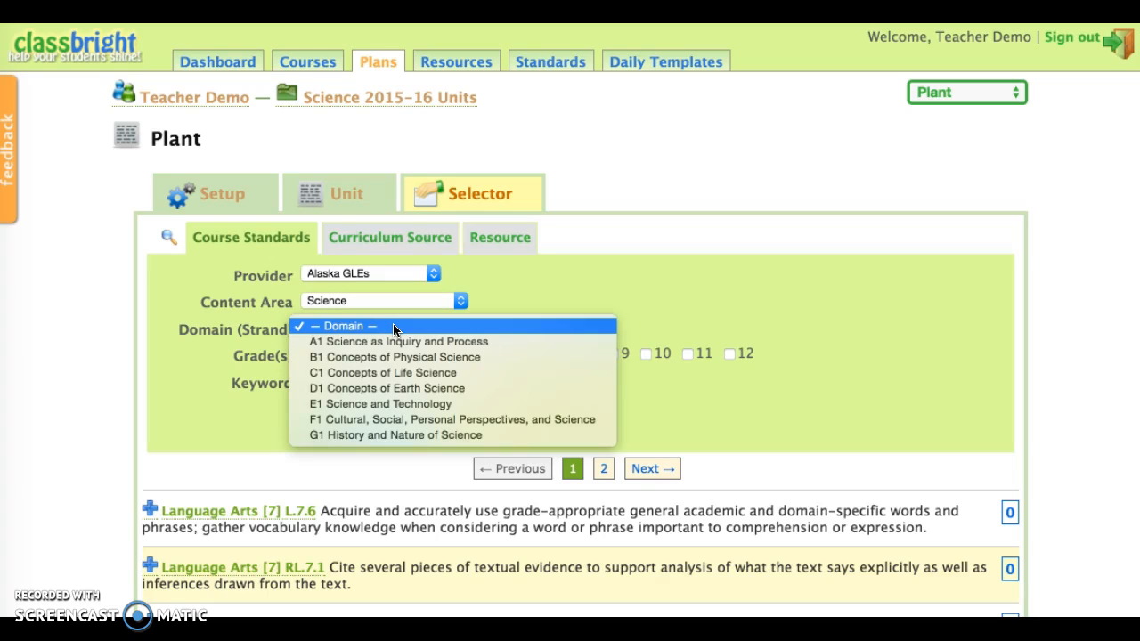
left_click(398, 375)
left_click(415, 354)
left_click(380, 426)
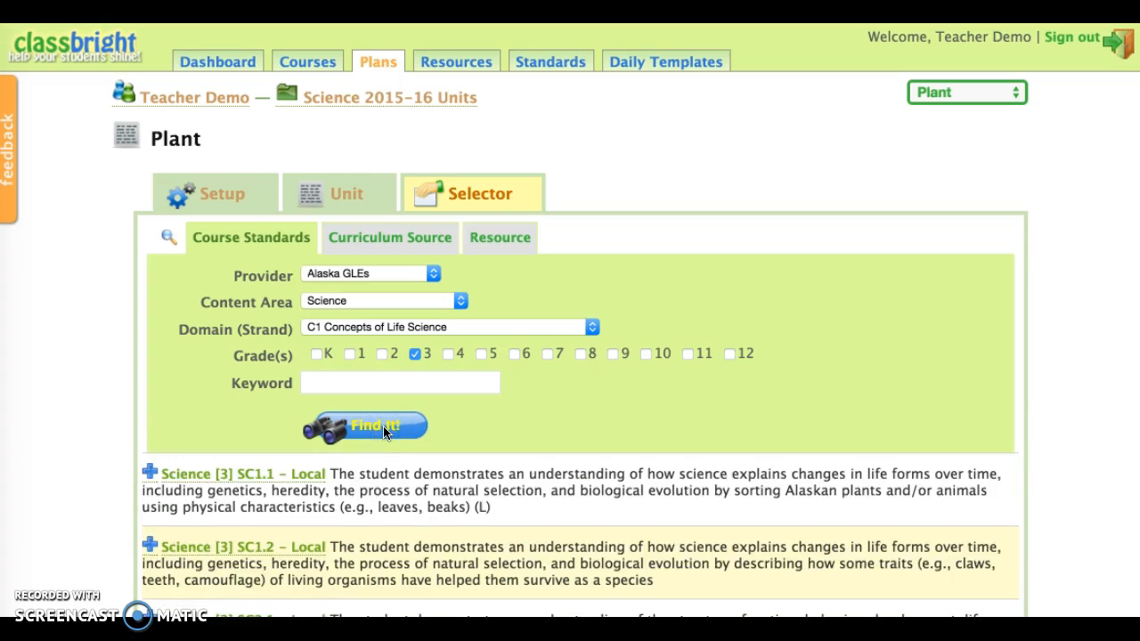
Add the grade 3 Science standards SC1.1 and SC2.1 from the filtered results to the Plant unit.
scroll(385, 433, "down", 4)
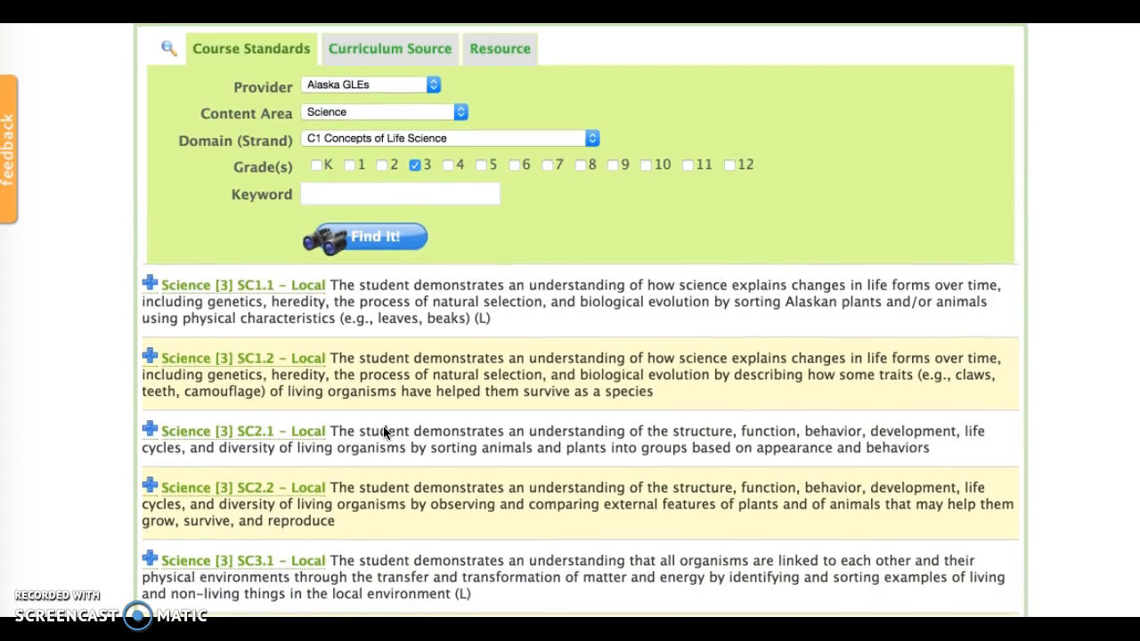
scroll(384, 433, "down", 2)
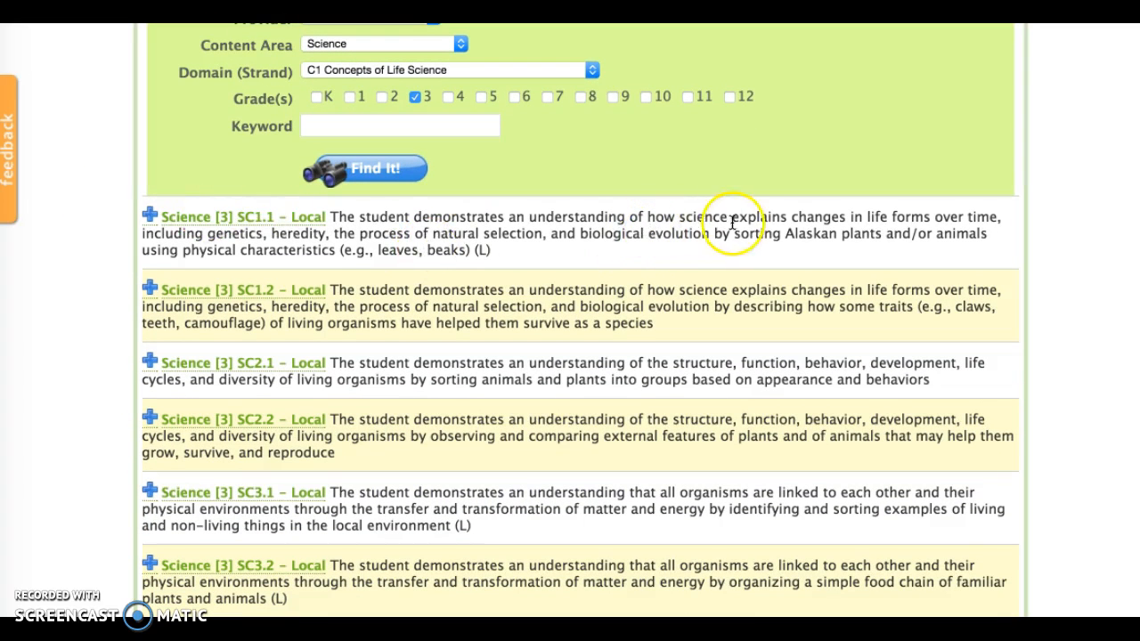
left_click(148, 213)
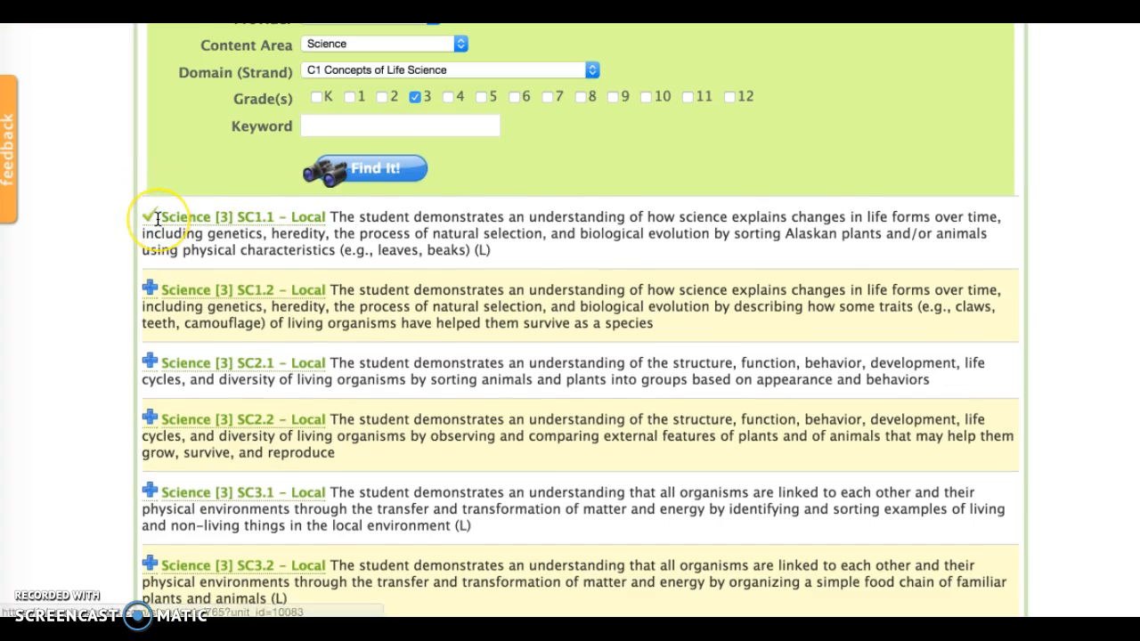
left_click(150, 291)
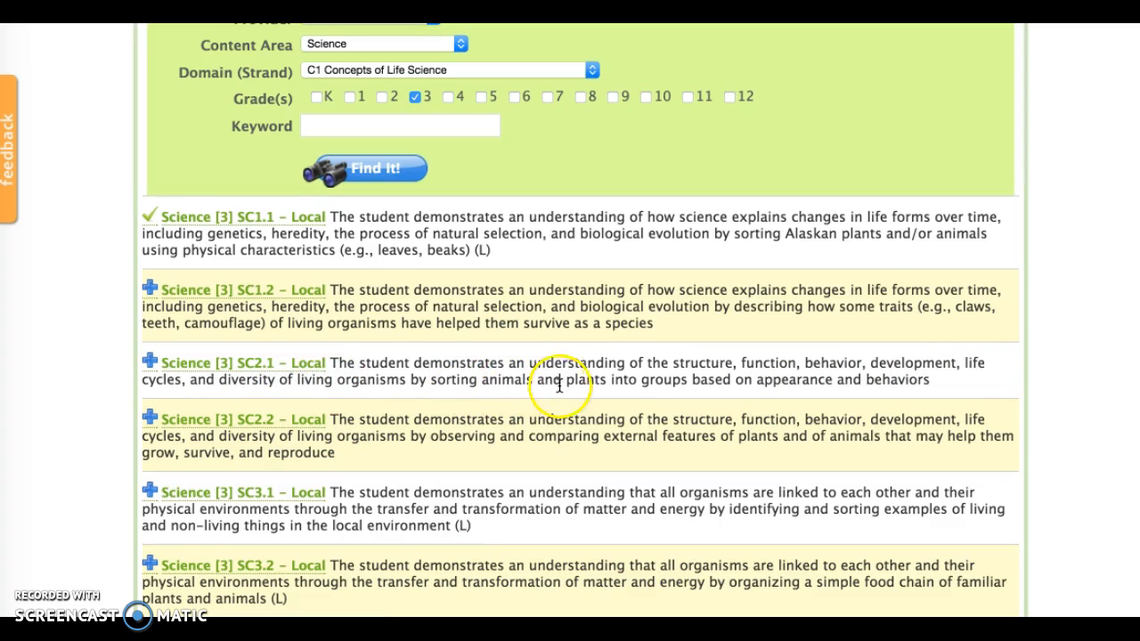
left_click(150, 361)
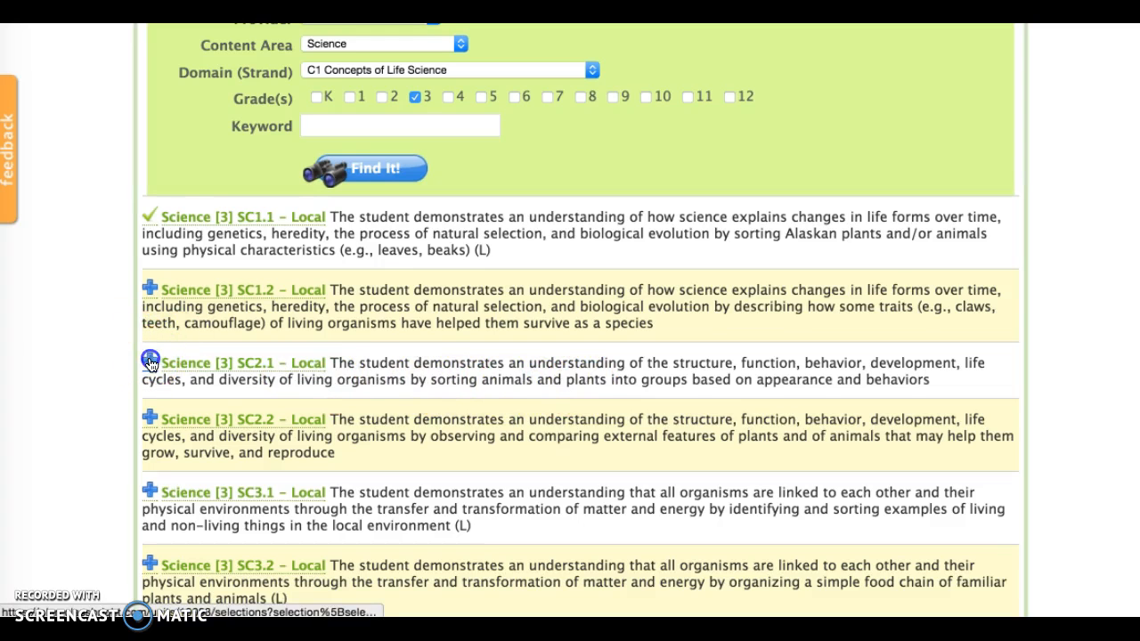
Return to the Plant unit's overview and check which standards are listed in it.
scroll(237, 298, "up", 1)
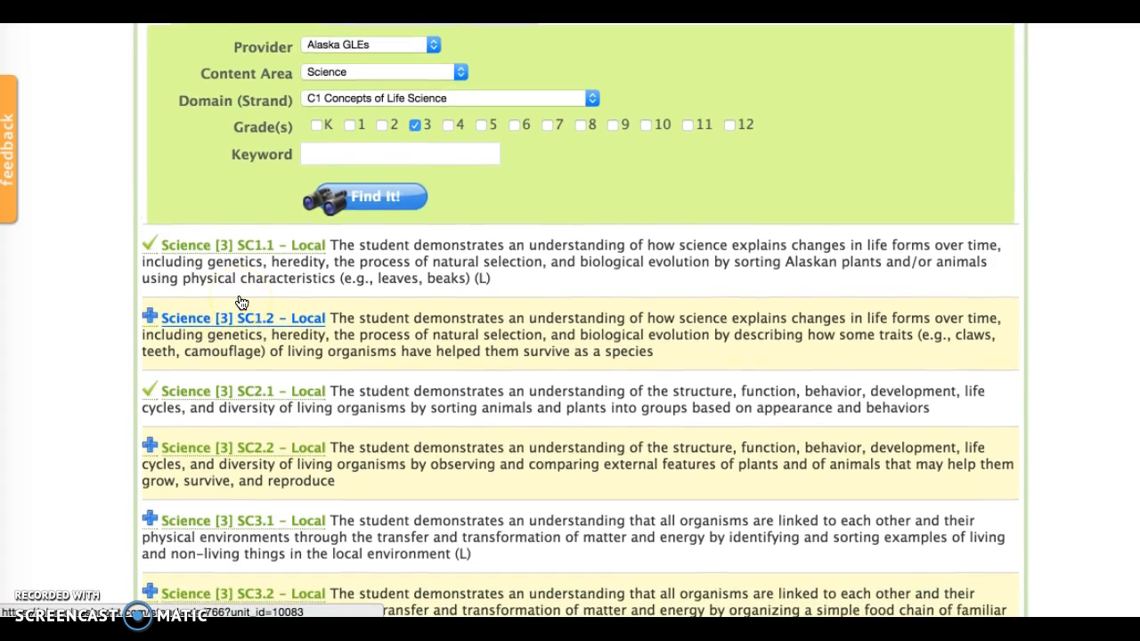
scroll(239, 300, "up", 2)
scroll(237, 300, "up", 4)
left_click(342, 203)
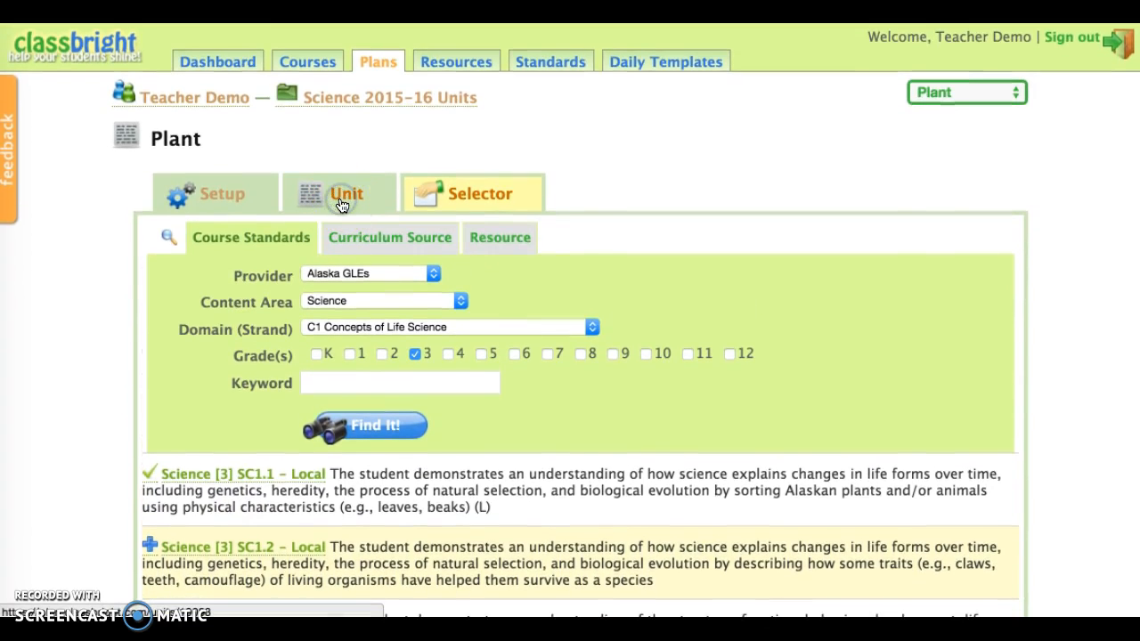
scroll(342, 203, "down", 8)
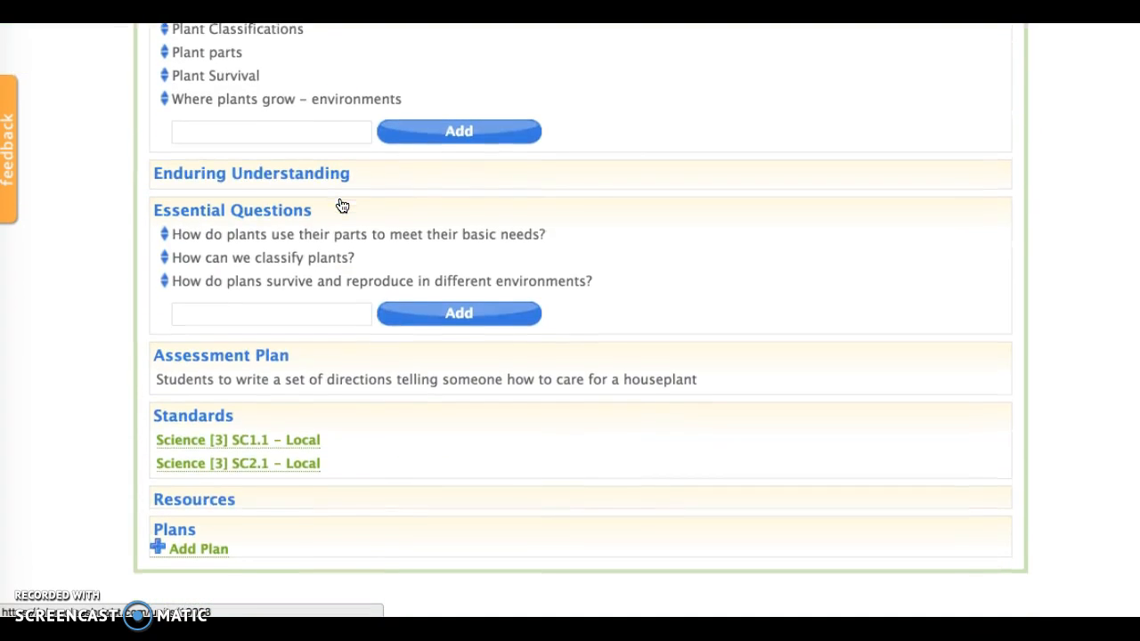
left_click(198, 462)
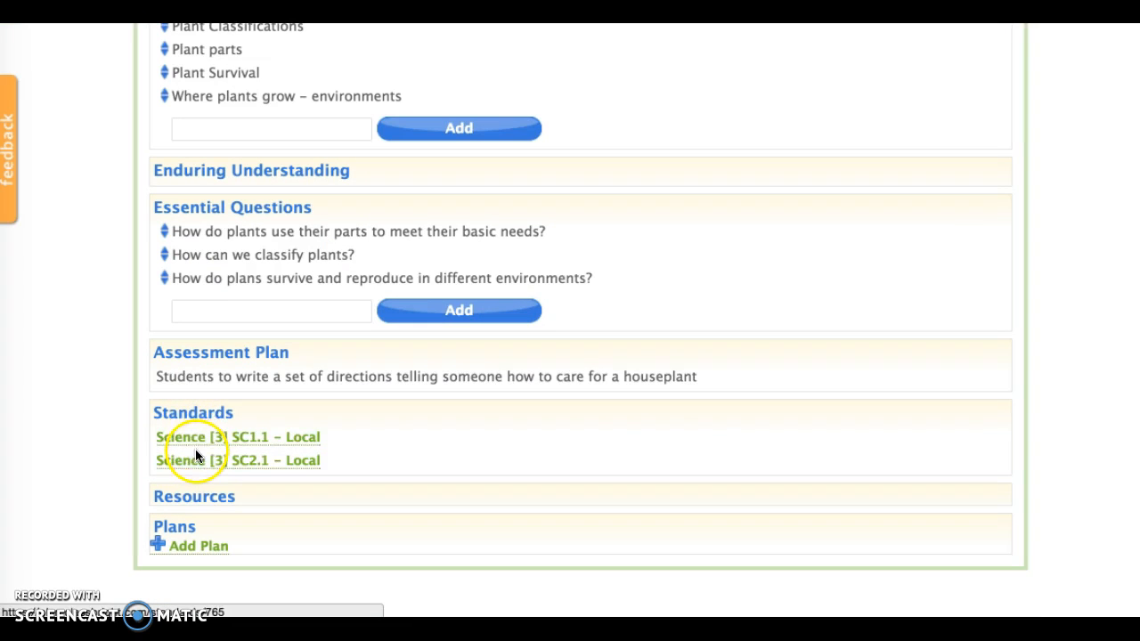
scroll(209, 437, "down", 1)
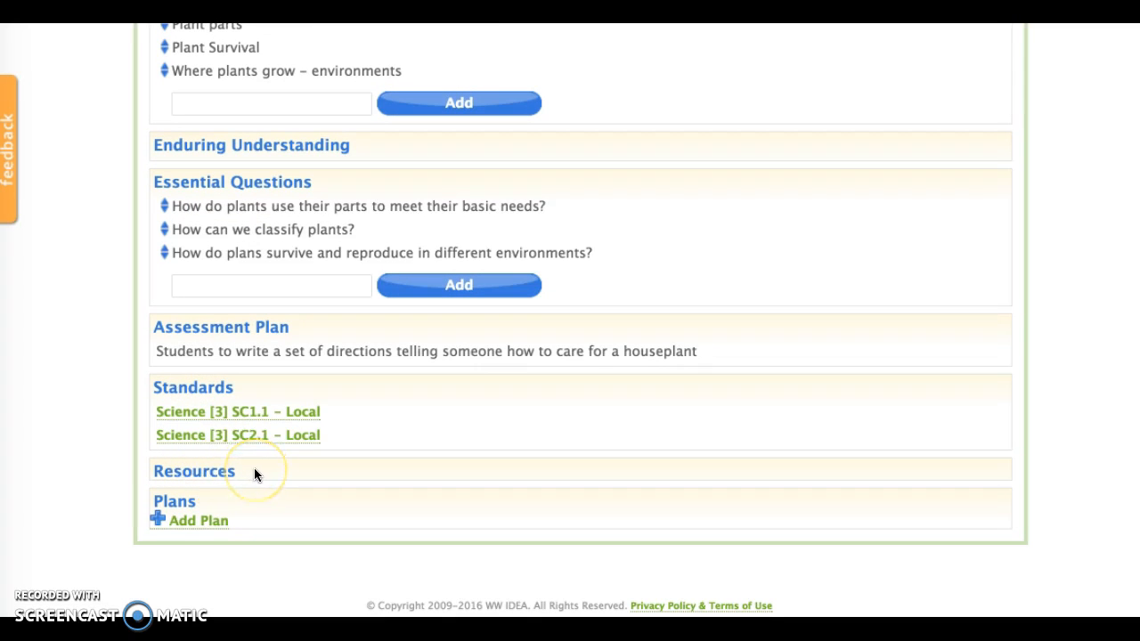
Search for resources for the Plant unit with owner "Curriculum, AGSD" and keyword "adopt a tree".
scroll(254, 475, "up", 5)
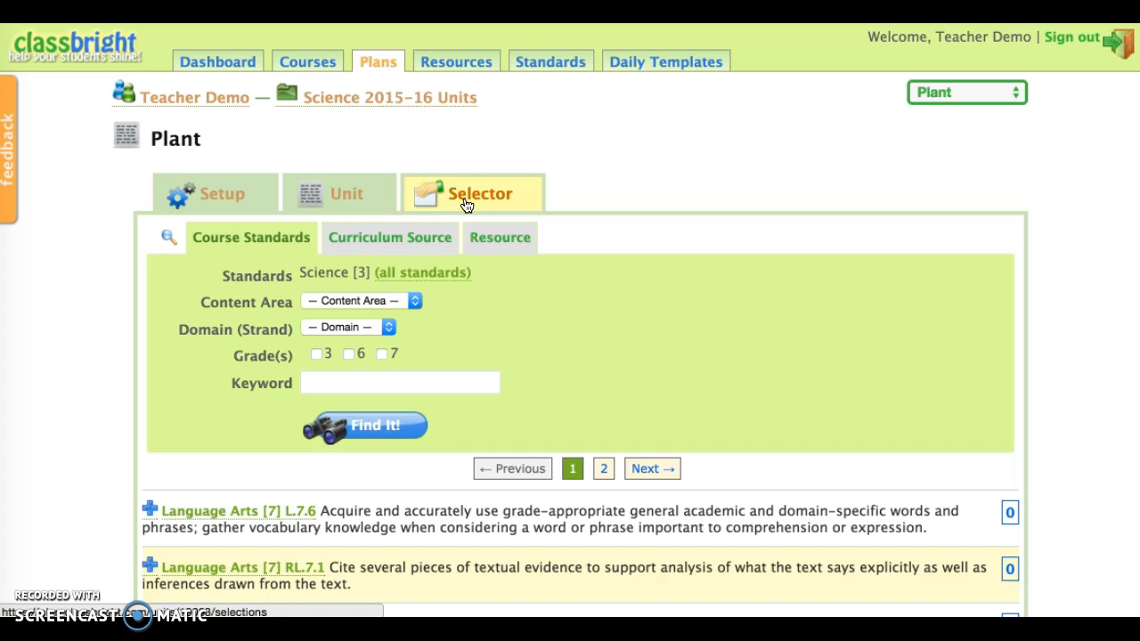
left_click(501, 242)
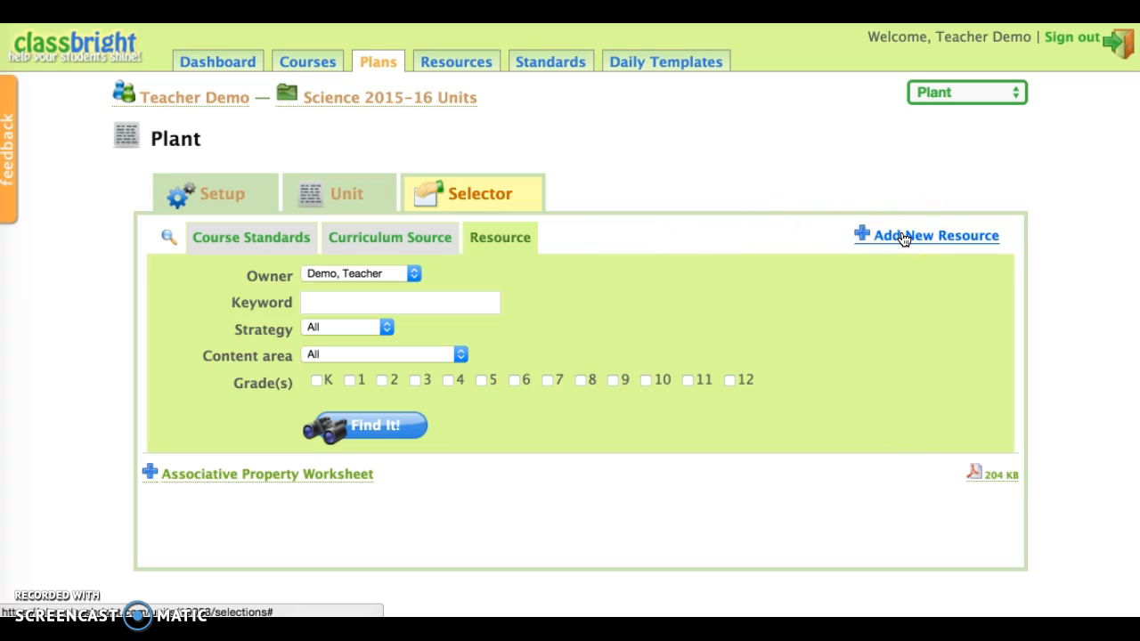
left_click(338, 272)
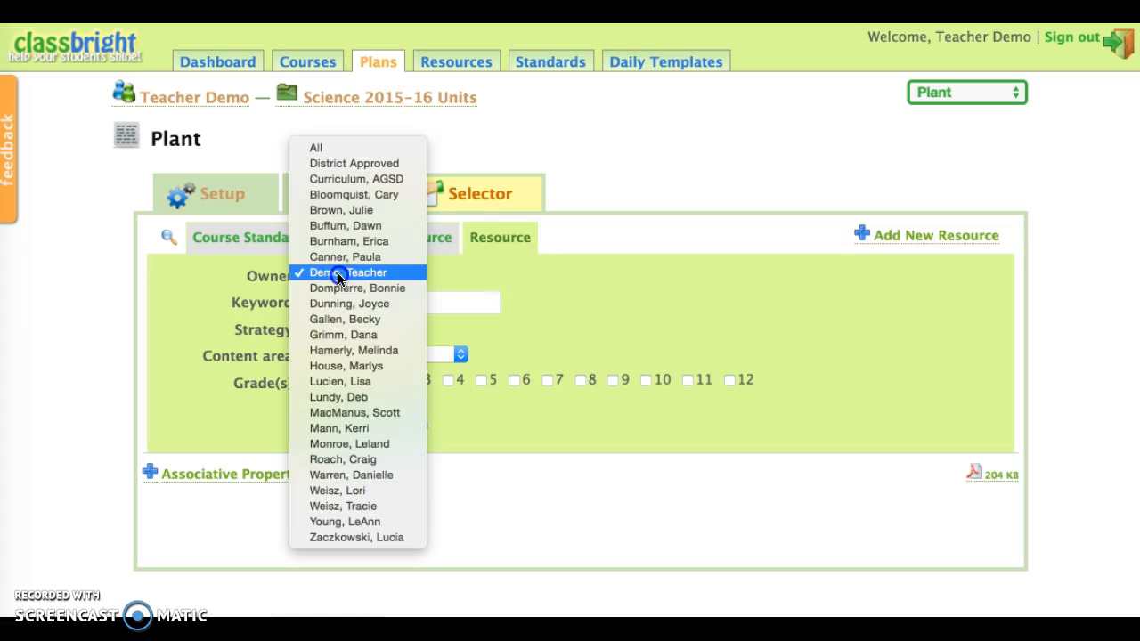
left_click(352, 181)
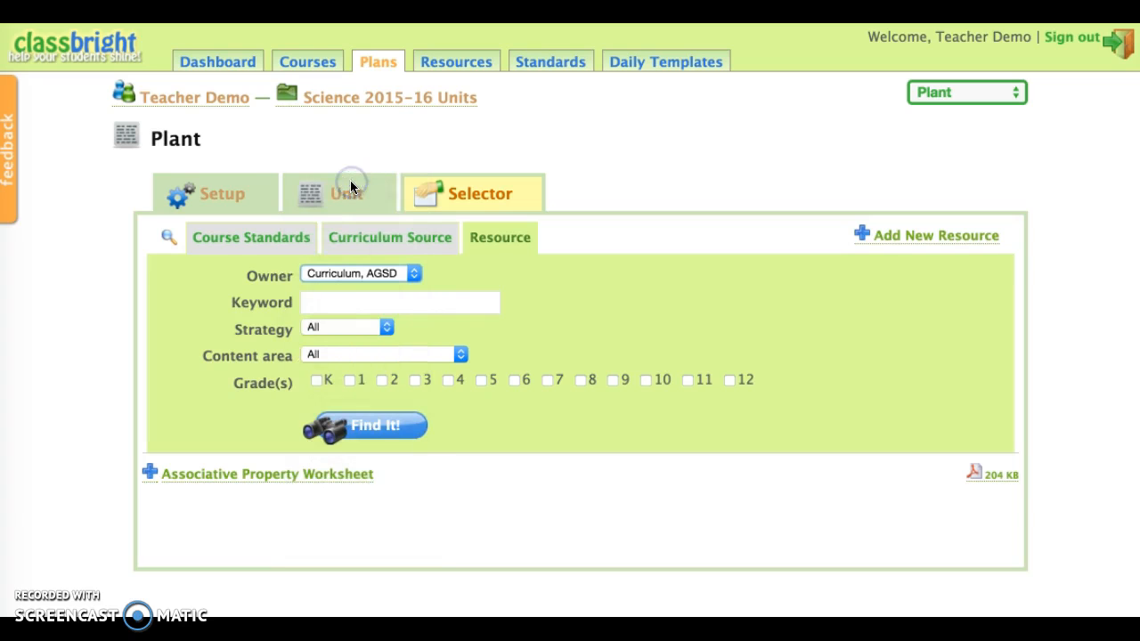
left_click(345, 303)
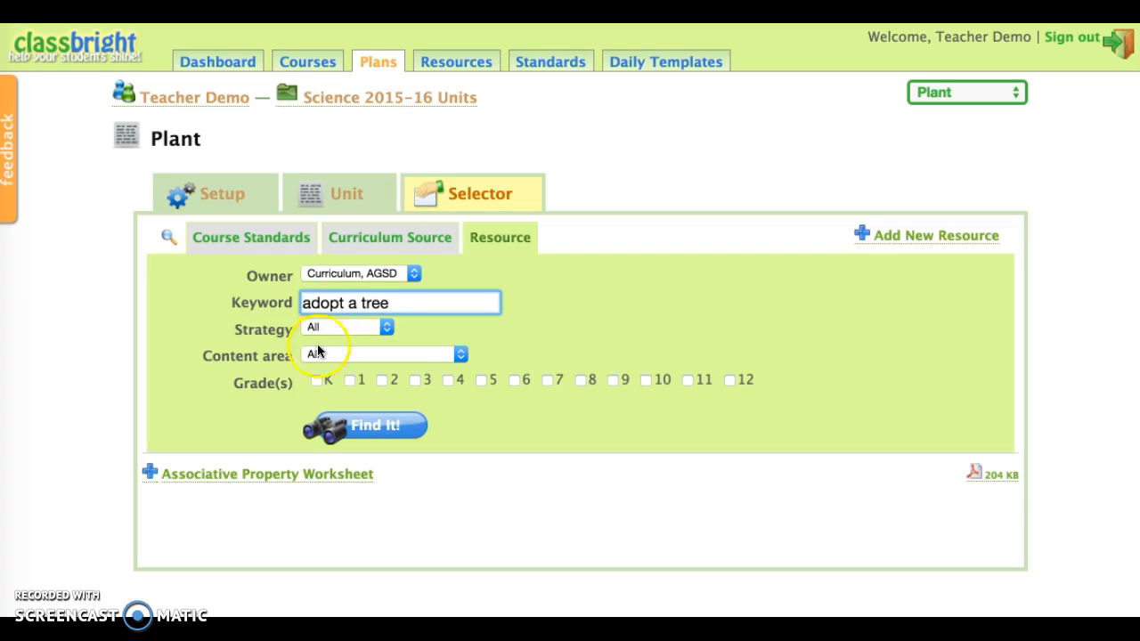
left_click(363, 423)
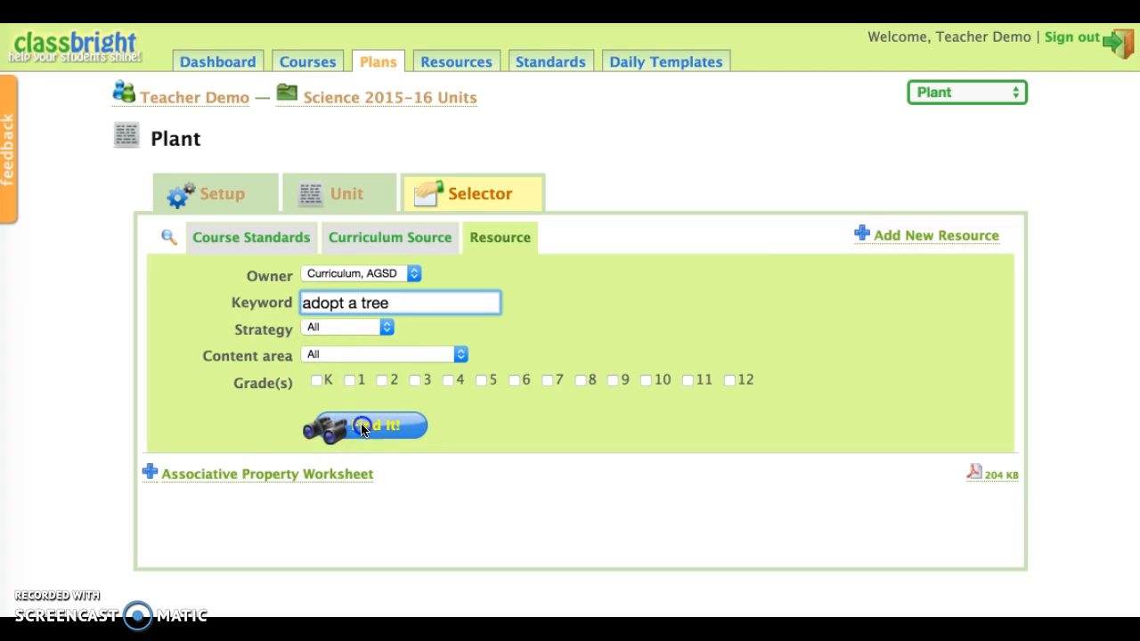
Change the resource owner filter to District Approved and repeat the search for "adopt a tree".
left_click(384, 278)
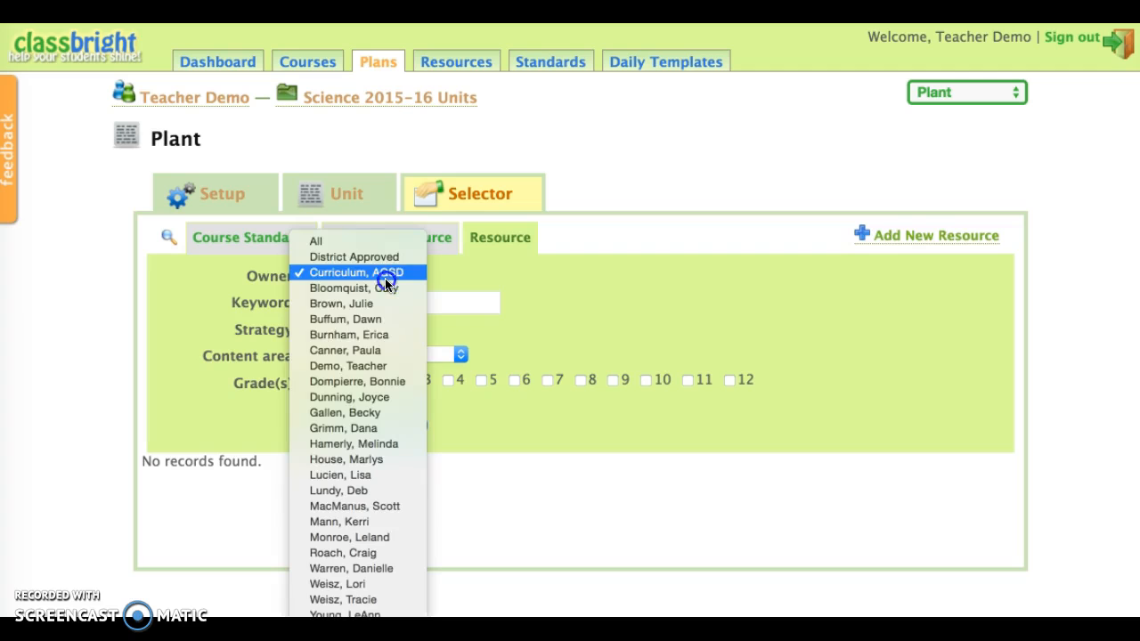
left_click(384, 260)
left_click(376, 429)
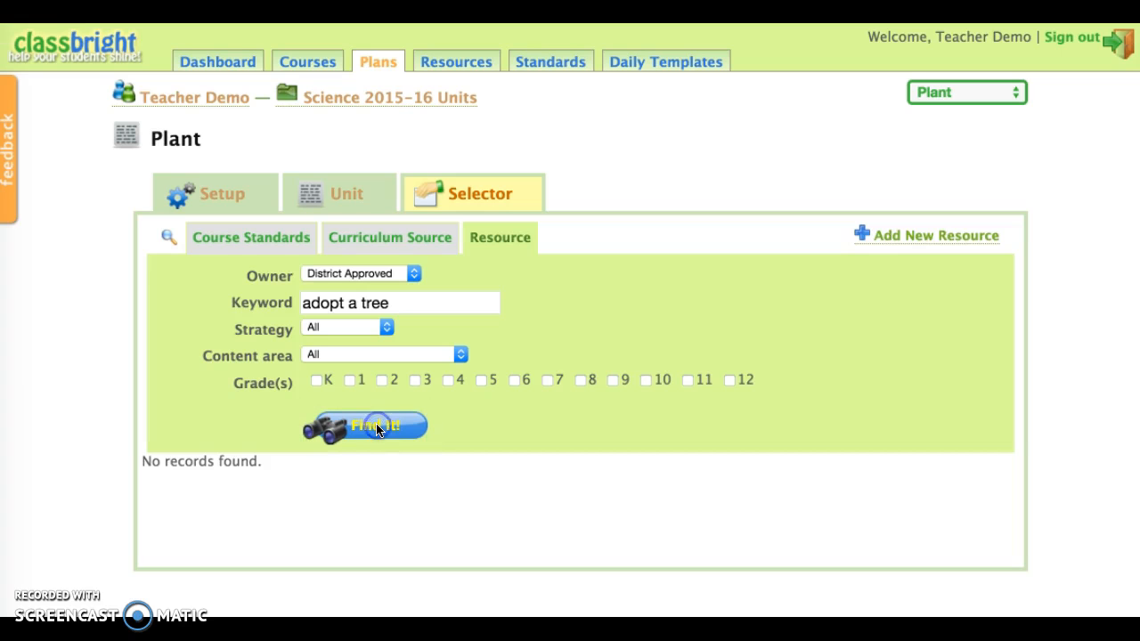
Replace the resource search keyword with "plants" and run the search among District Approved resources.
left_click(407, 305)
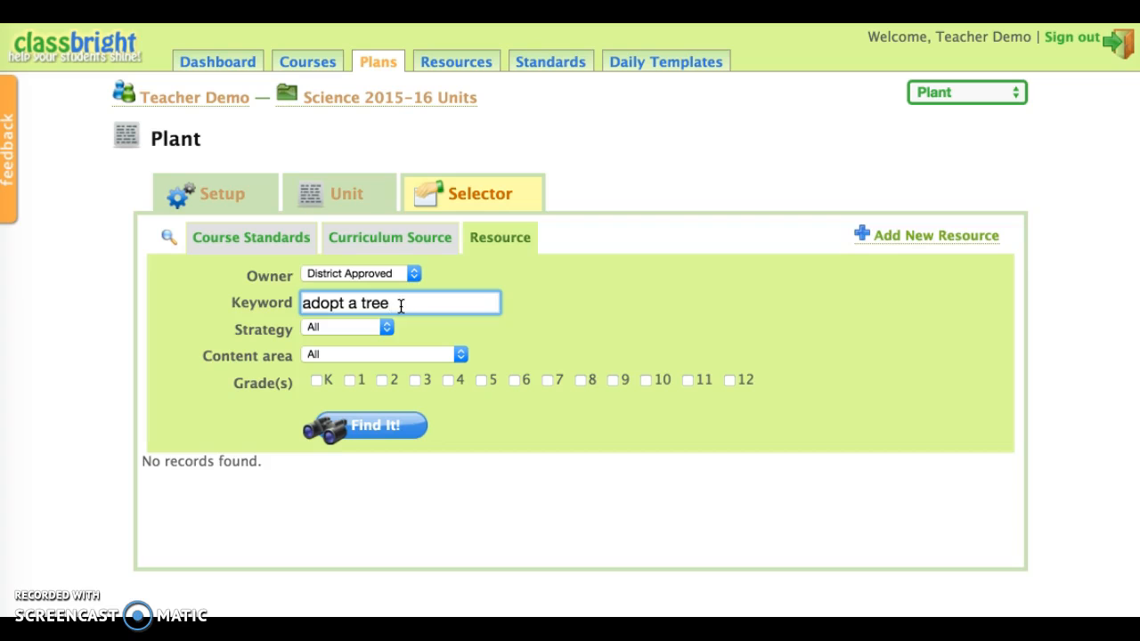
left_click_drag(394, 303, 246, 283)
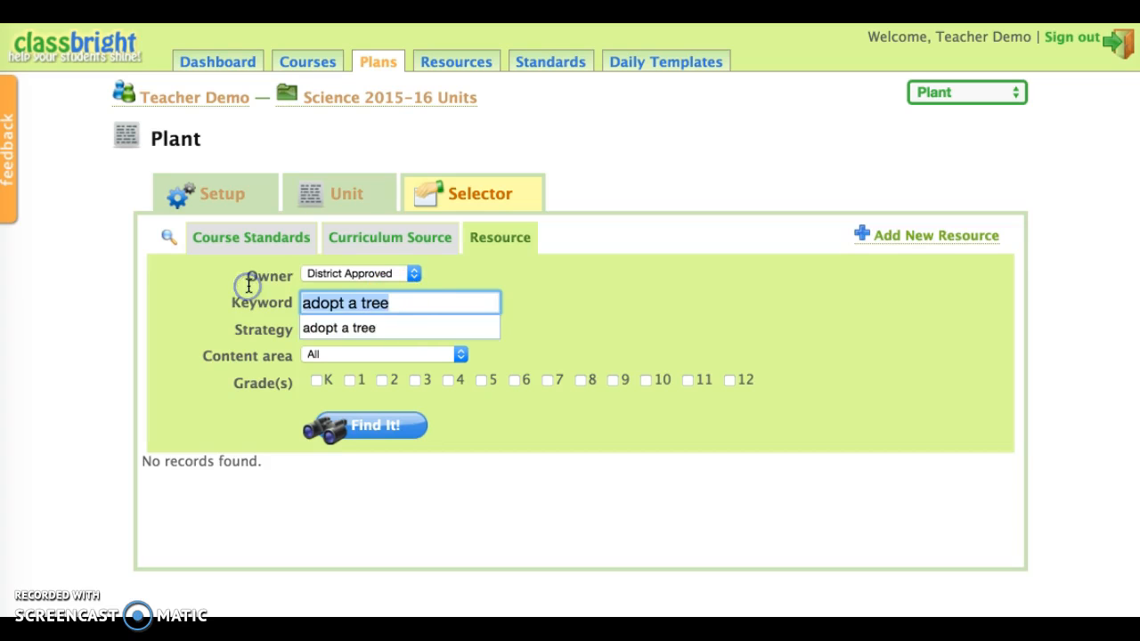
type("plants")
left_click(383, 426)
left_click(329, 480)
Page through the results to page 3 and add the "Plants: Thematic Unit" resource to the Plant unit.
scroll(330, 479, "down", 8)
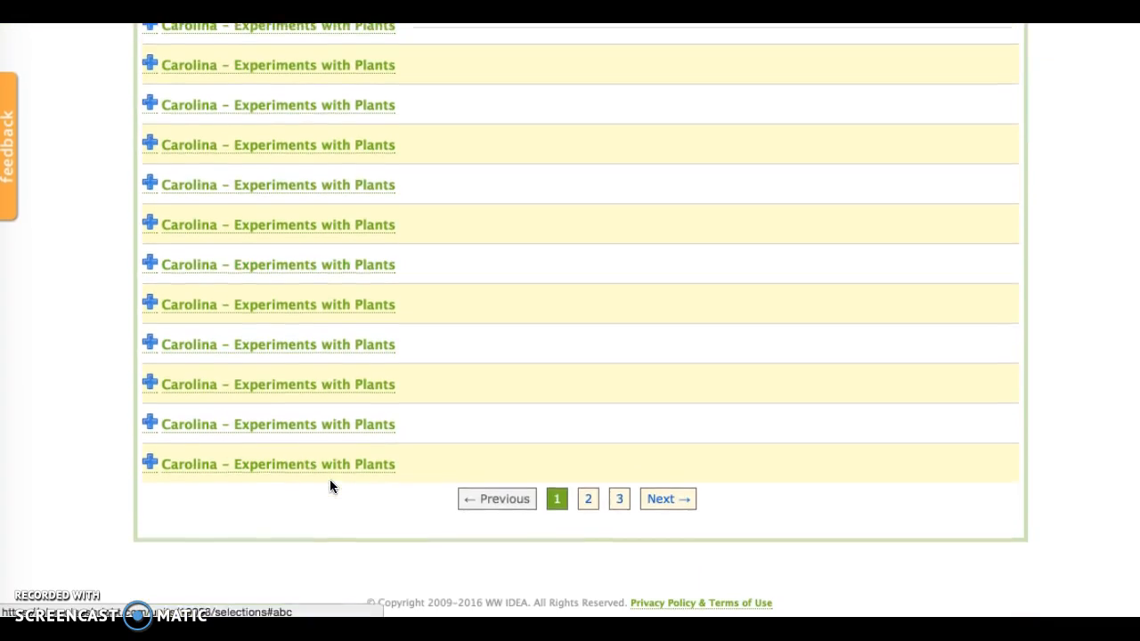
left_click(590, 508)
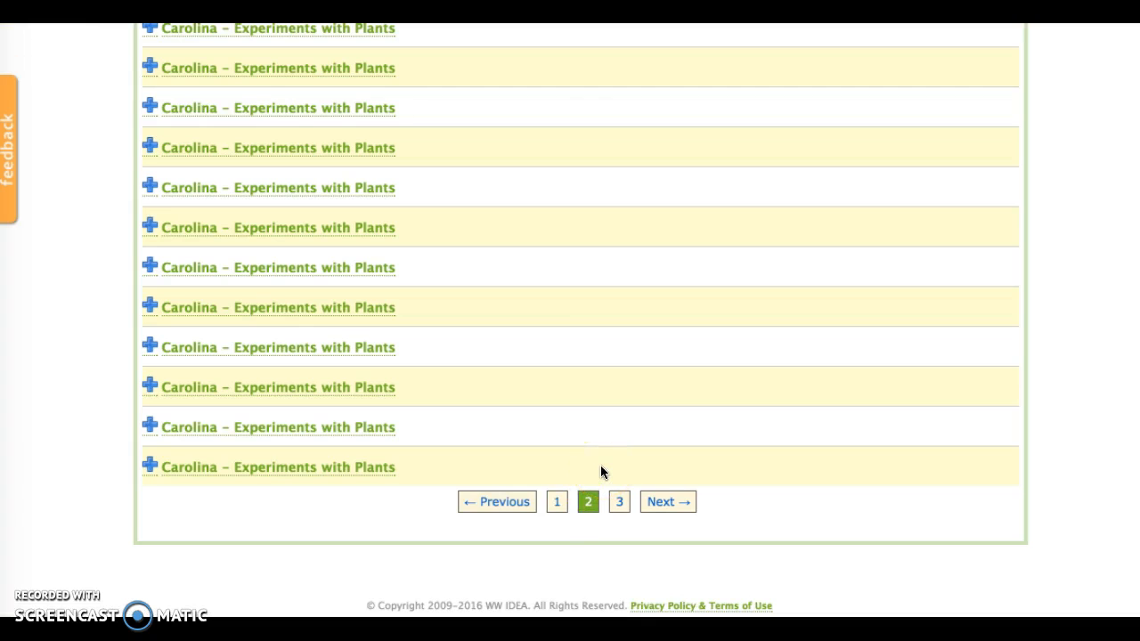
left_click(619, 503)
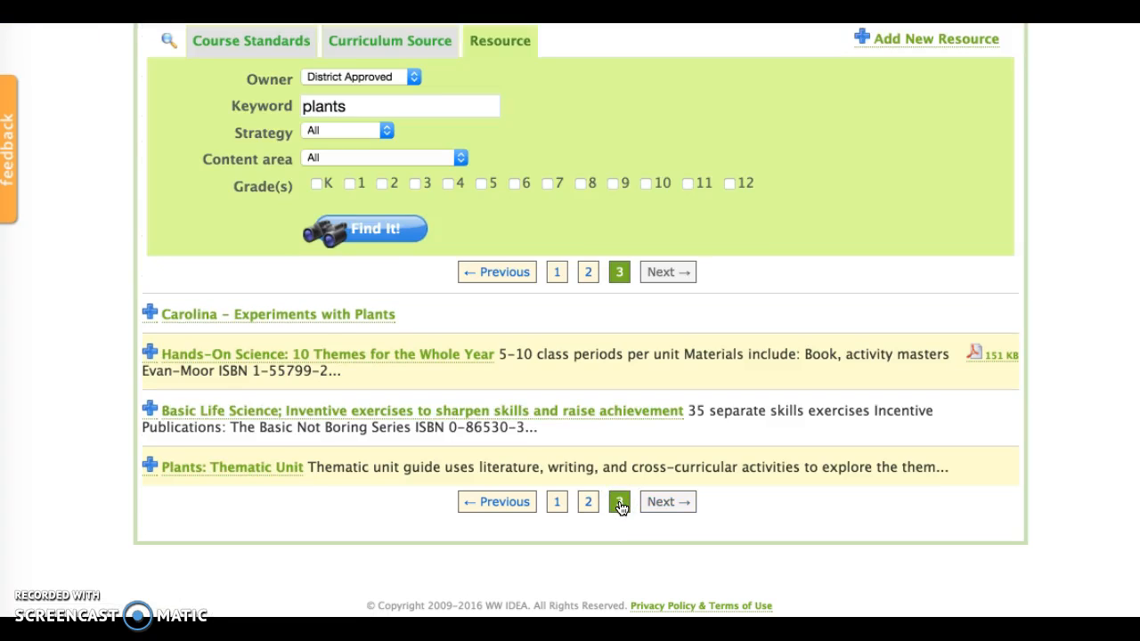
left_click(150, 468)
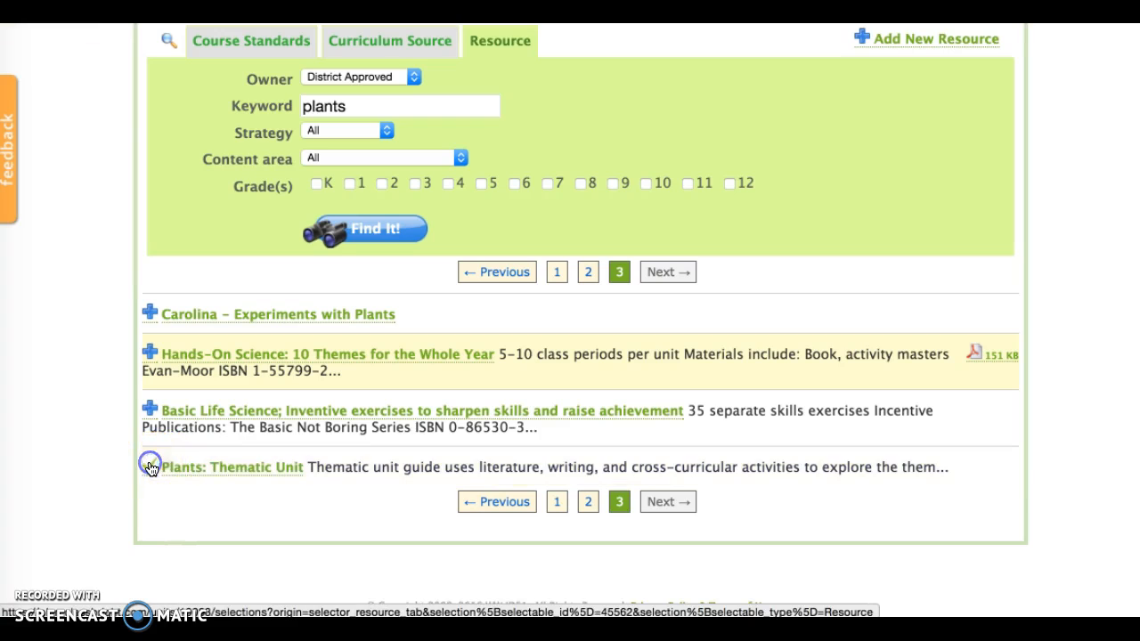
Check the resources listed in the Plant unit's overview, and return to the Science 2015-16 unit map.
scroll(214, 412, "up", 5)
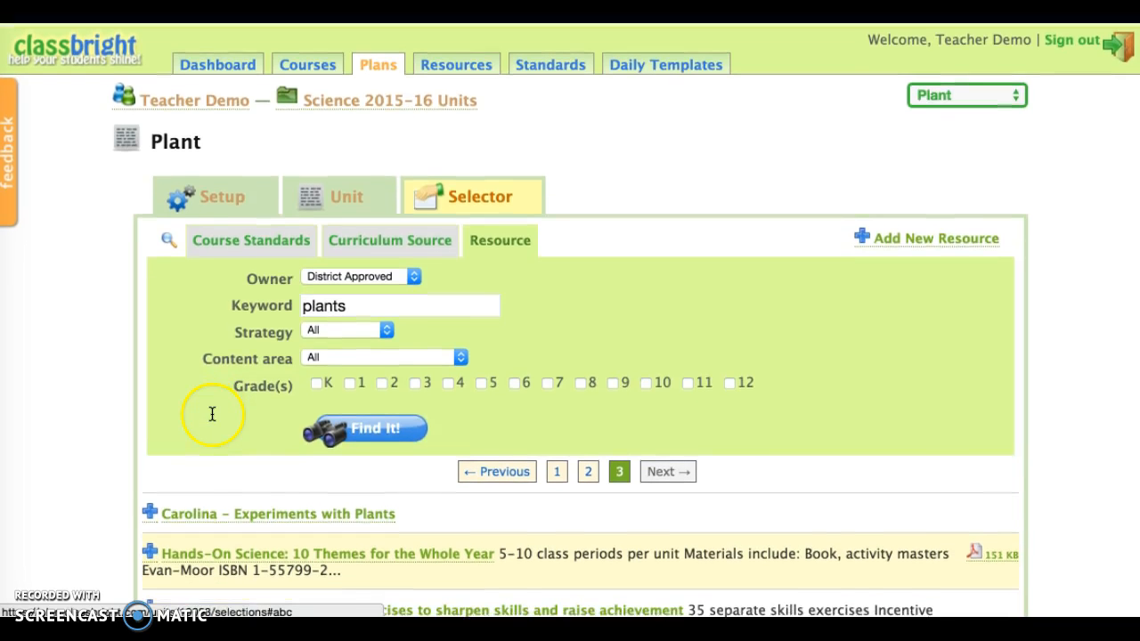
left_click(346, 194)
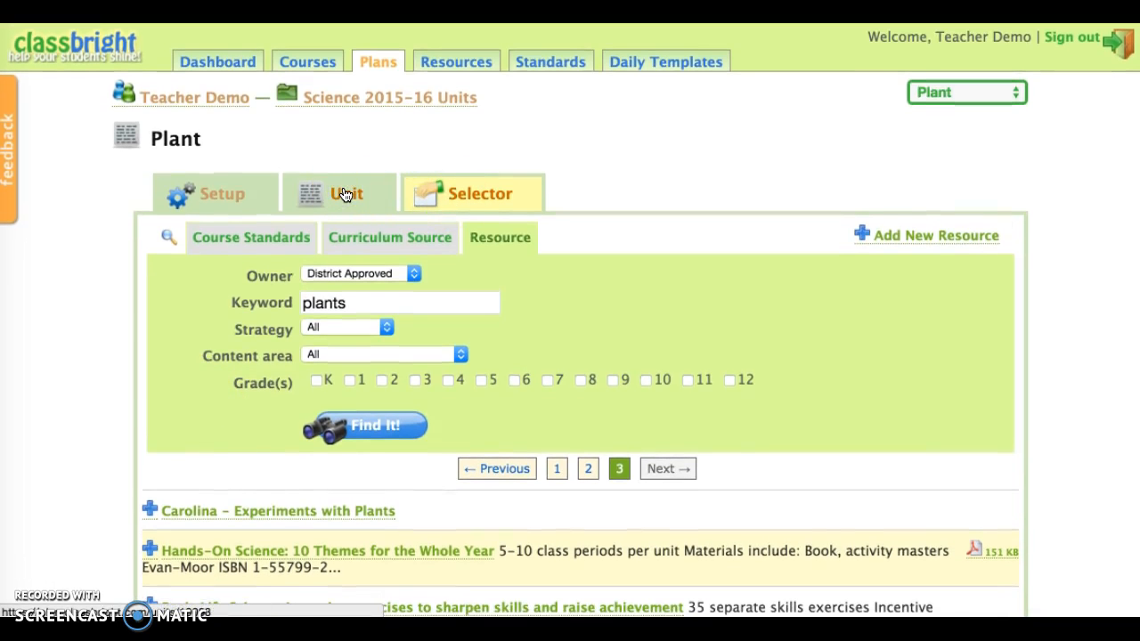
scroll(330, 313, "down", 8)
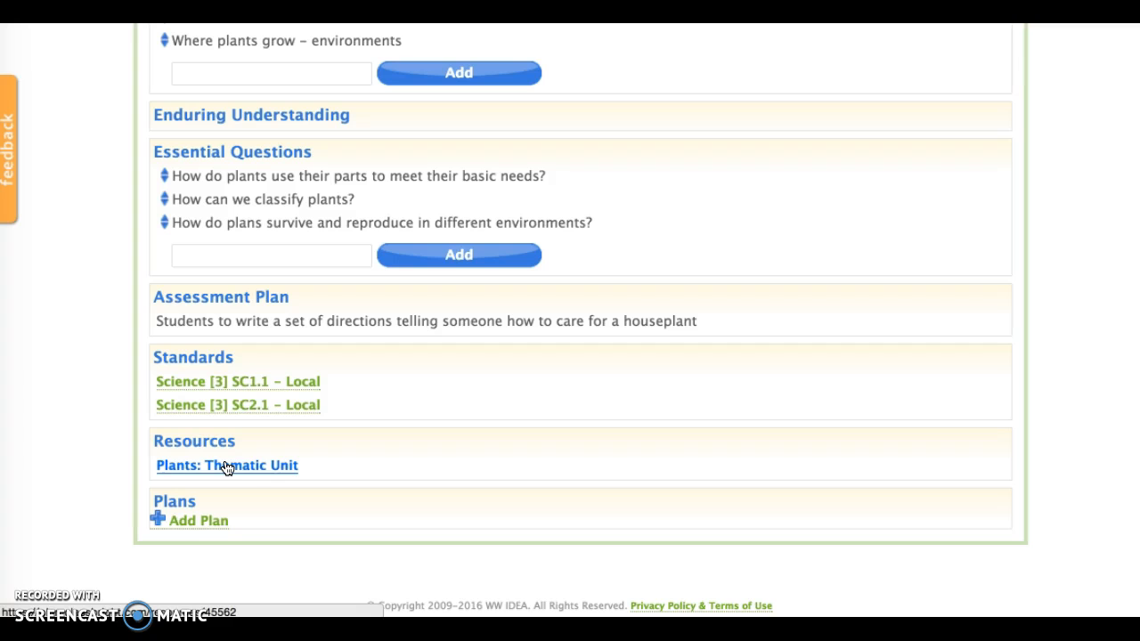
scroll(251, 303, "up", 4)
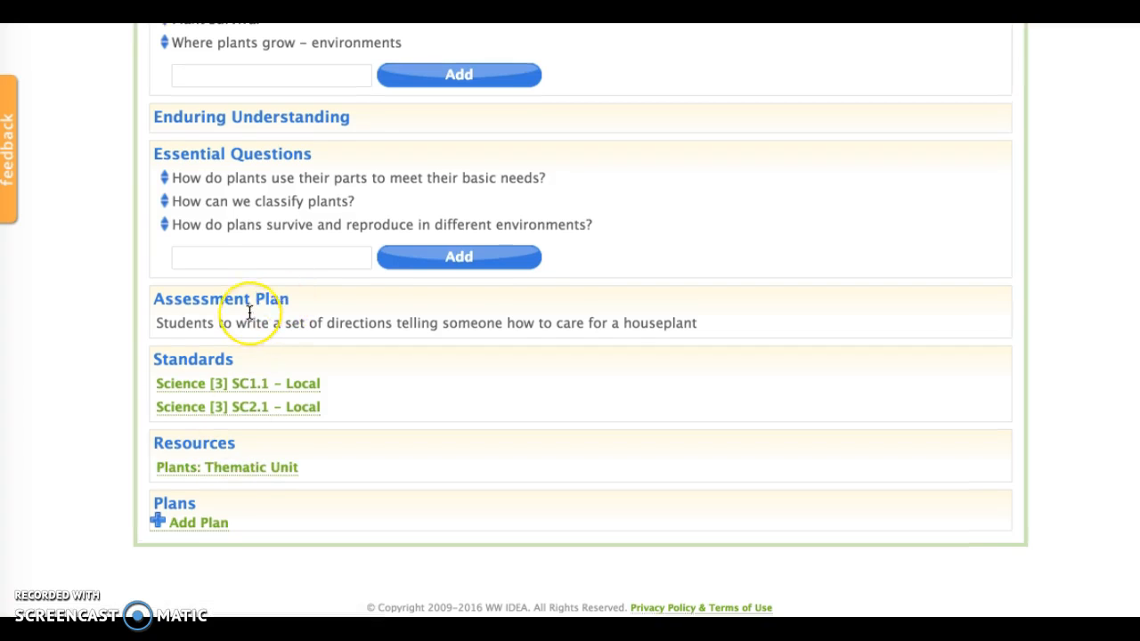
scroll(251, 310, "up", 6)
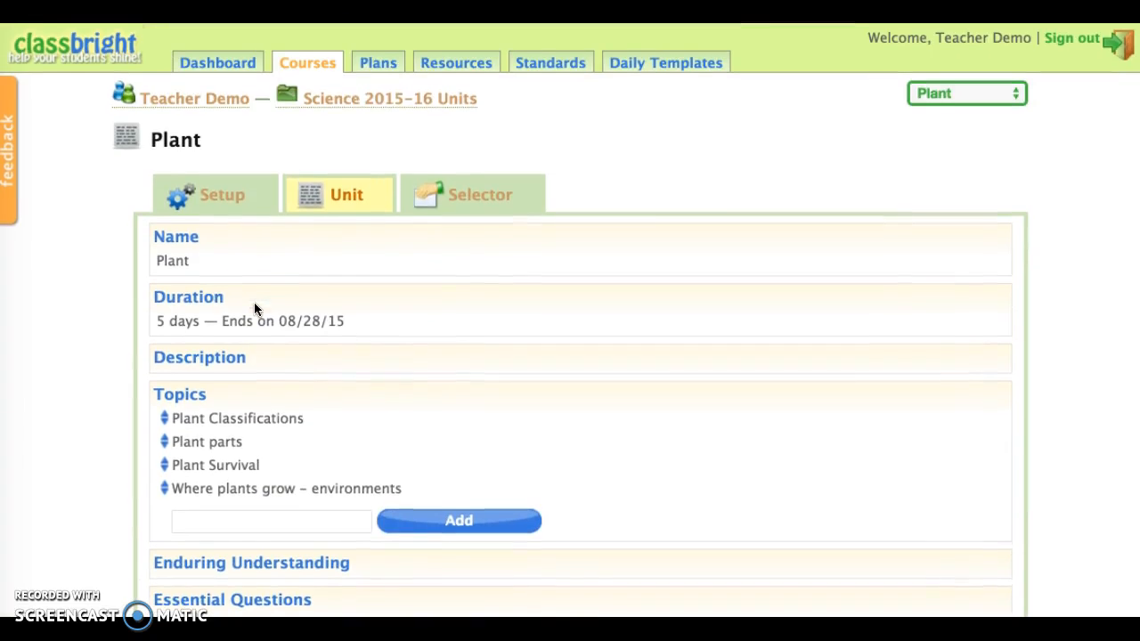
left_click(387, 99)
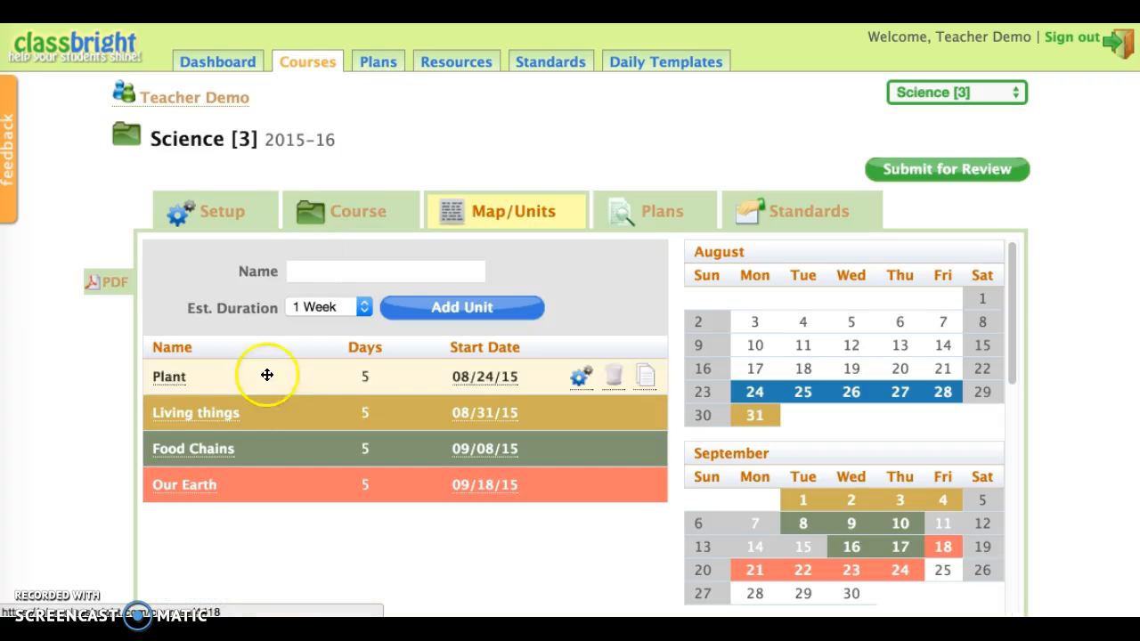
Open the Our Earth unit, look through its sections, and return to the Science course's unit map.
left_click(184, 488)
left_click(238, 435)
scroll(239, 436, "down", 3)
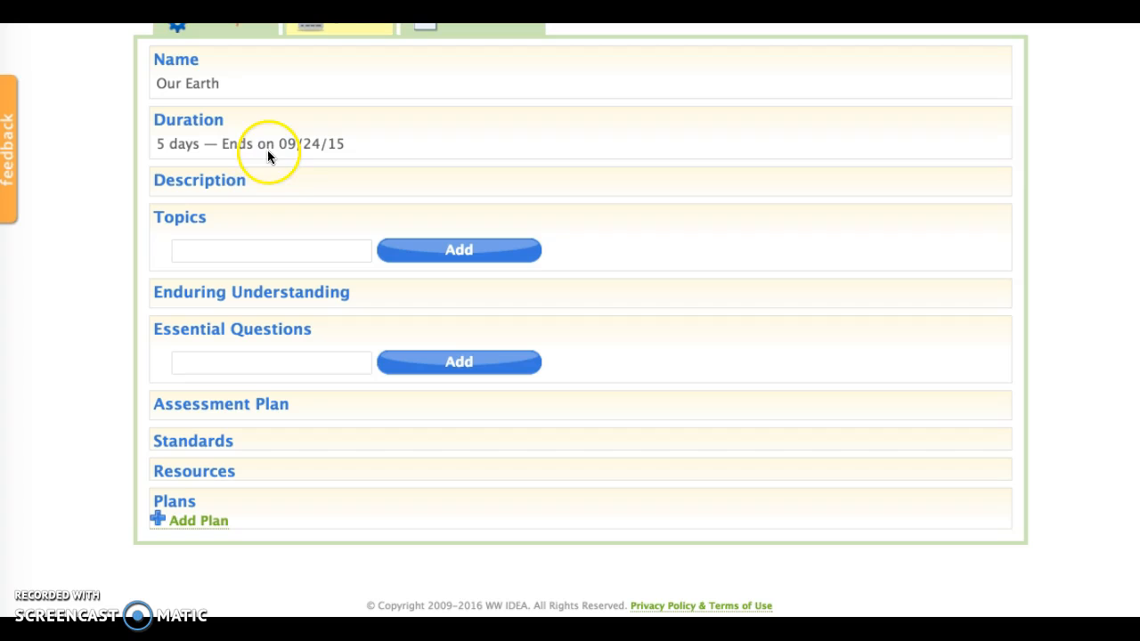
scroll(249, 349, "up", 3)
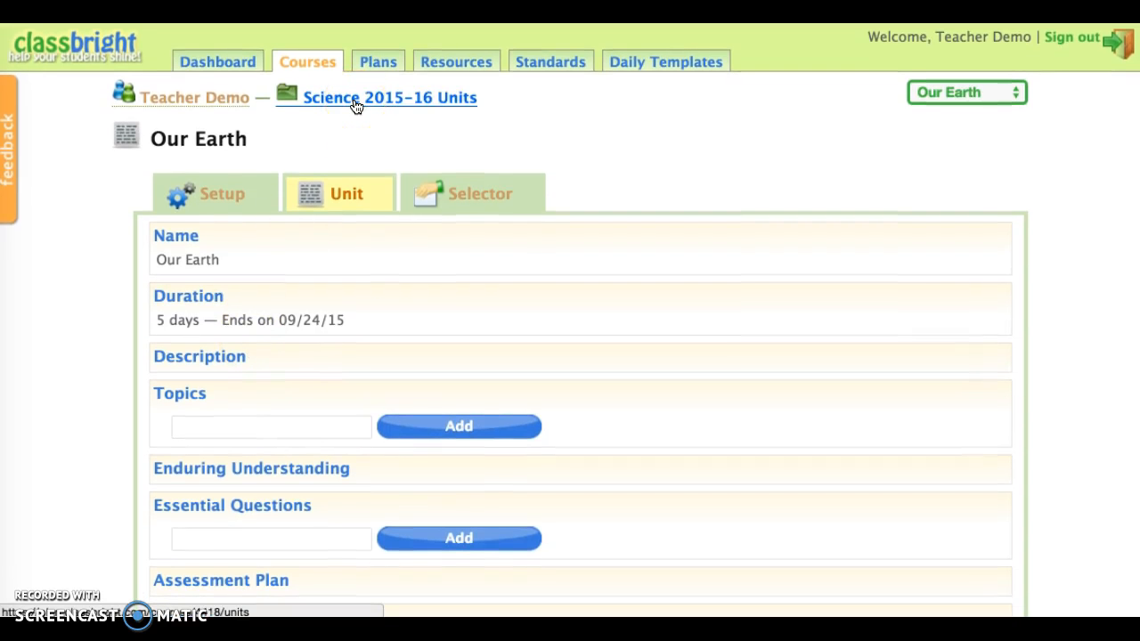
left_click(355, 105)
left_click(286, 329)
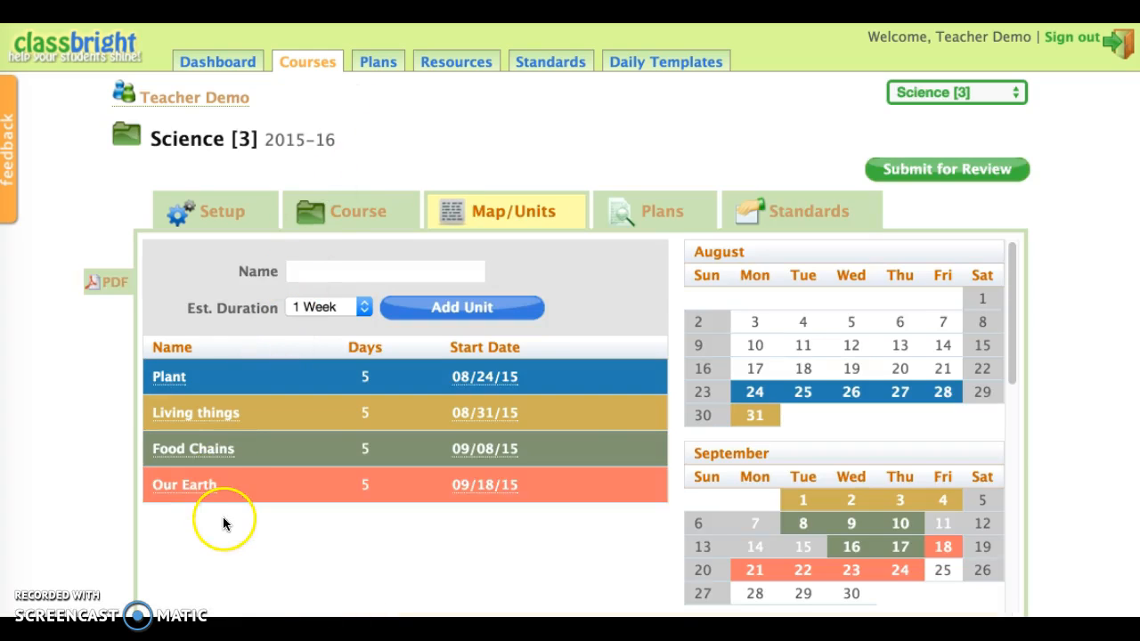